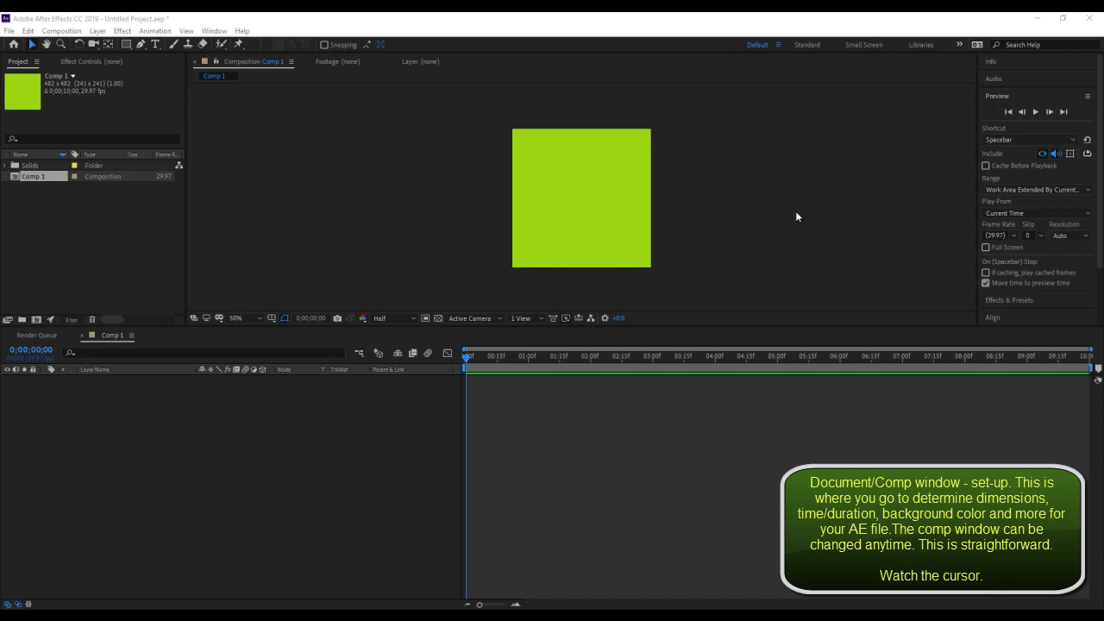
# Step: Create Comp 2 at 502×501 px, 15 seconds long, with a lime green background
pyautogui.click(61, 30)
pyautogui.click(72, 49)
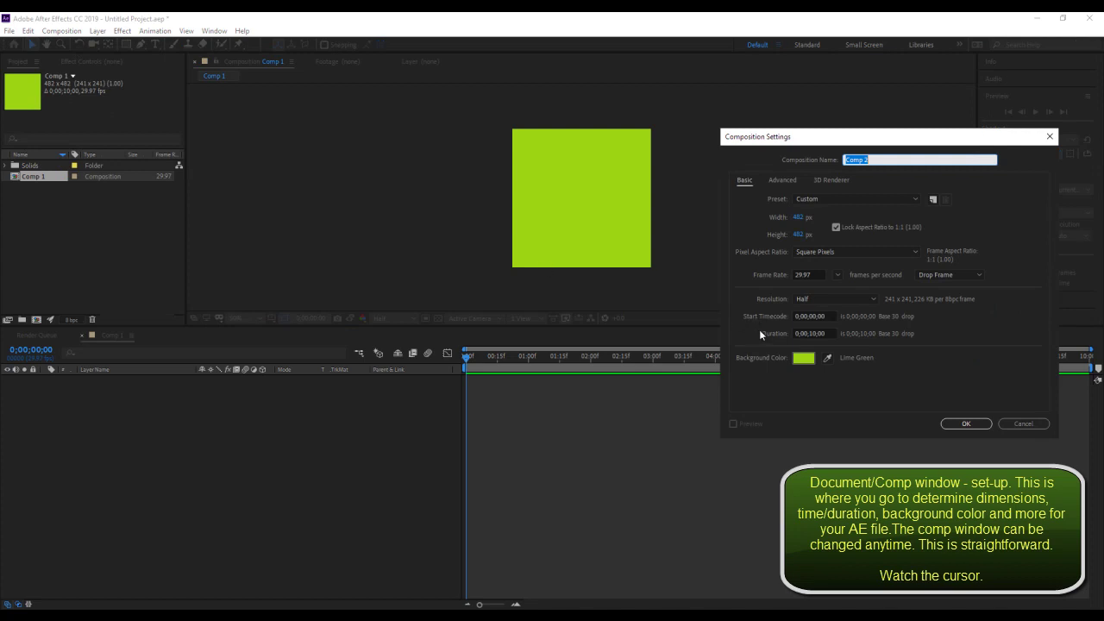
pyautogui.click(812, 333)
pyautogui.write('5')
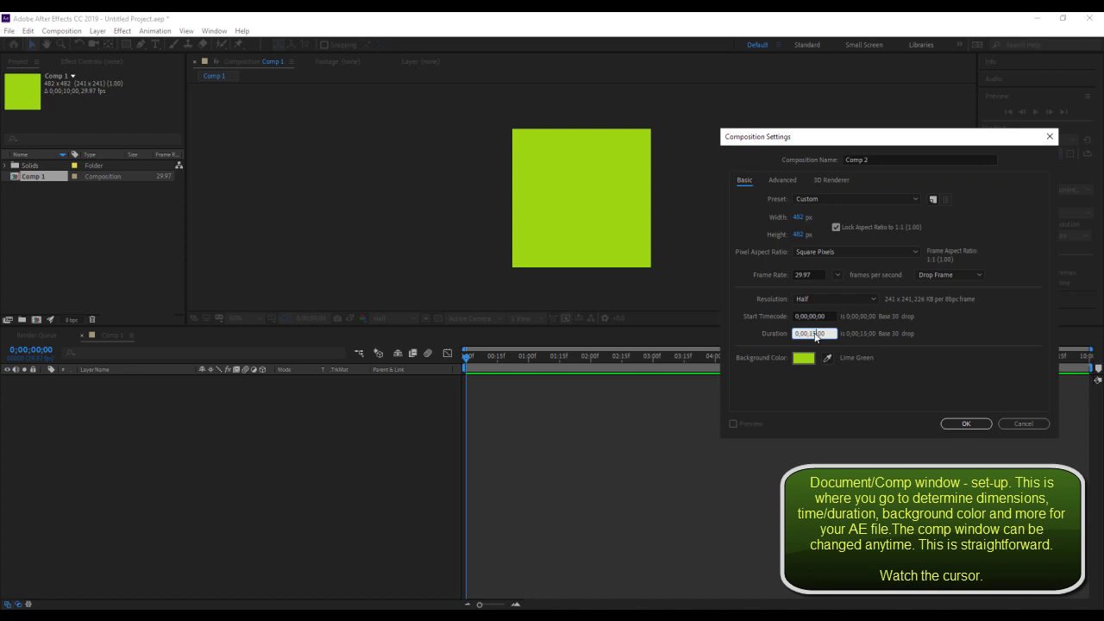
pyautogui.click(832, 201)
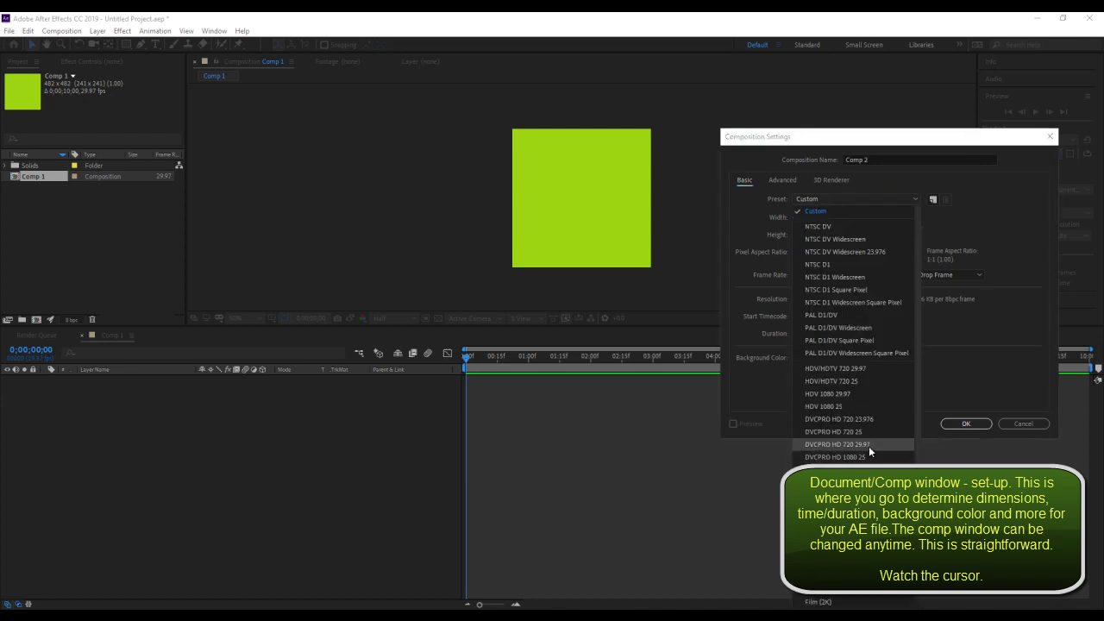
pyautogui.click(825, 198)
pyautogui.moveTo(800, 217); pyautogui.dragTo(798, 218)
pyautogui.click(835, 227)
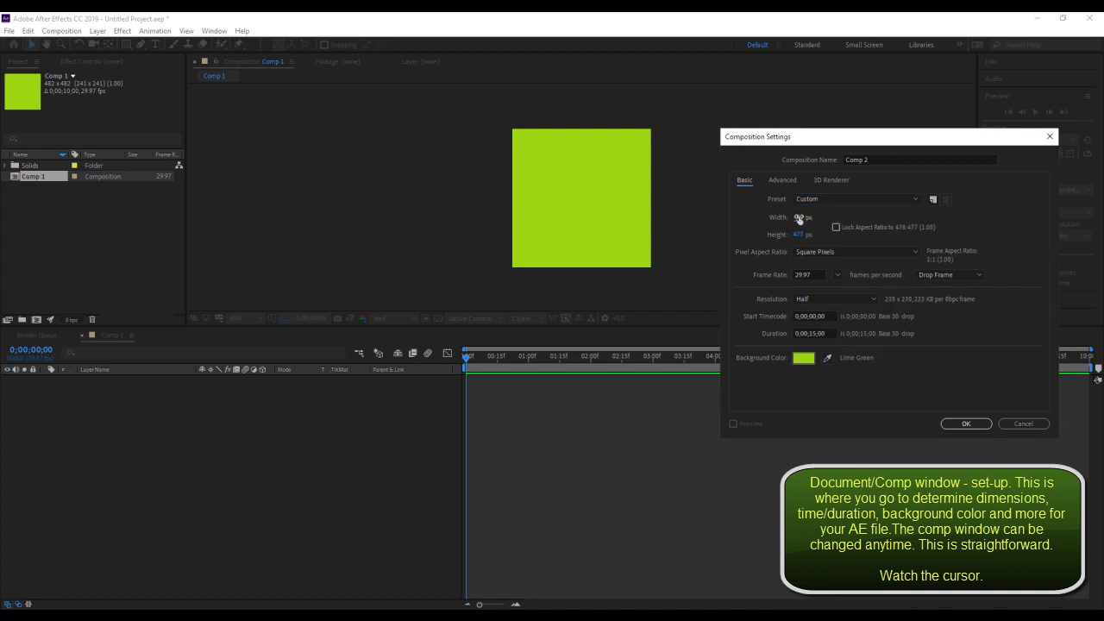
pyautogui.click(834, 227)
pyautogui.moveTo(798, 219); pyautogui.dragTo(811, 217)
pyautogui.click(958, 426)
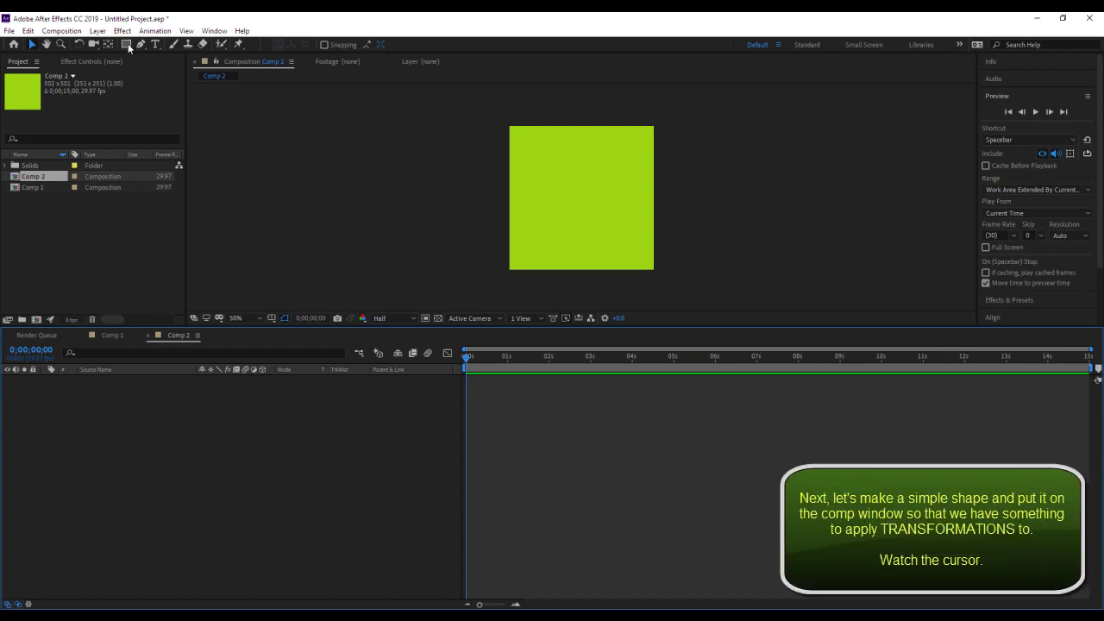
# Step: Draw a pink rectangle in the centre of the comp and give it a solid colour stroke
pyautogui.click(127, 44)
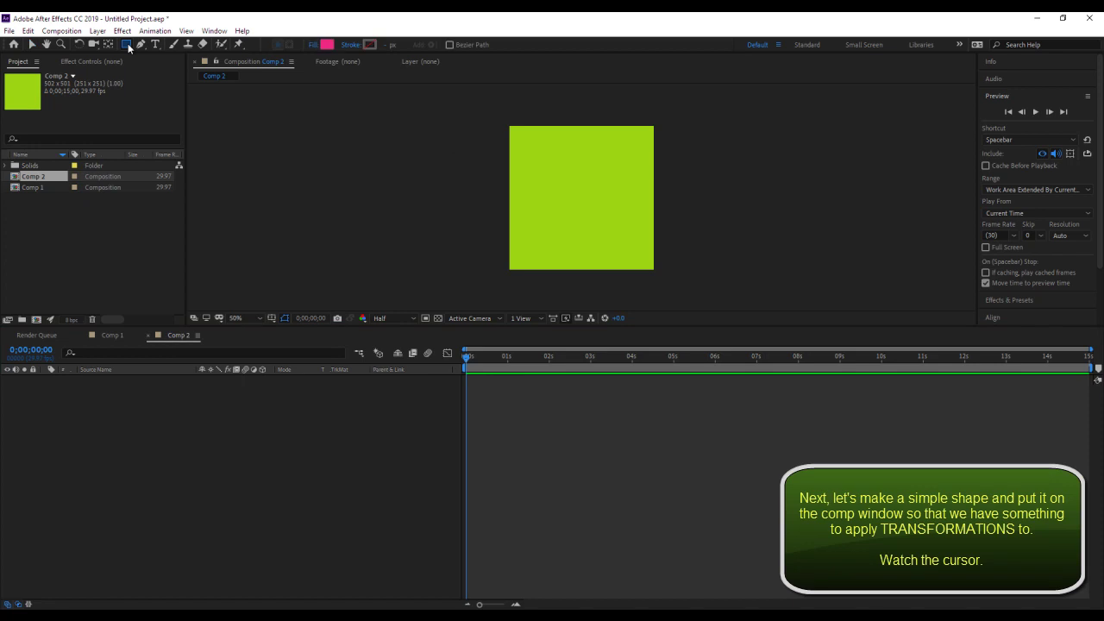
pyautogui.moveTo(544, 150); pyautogui.dragTo(622, 248)
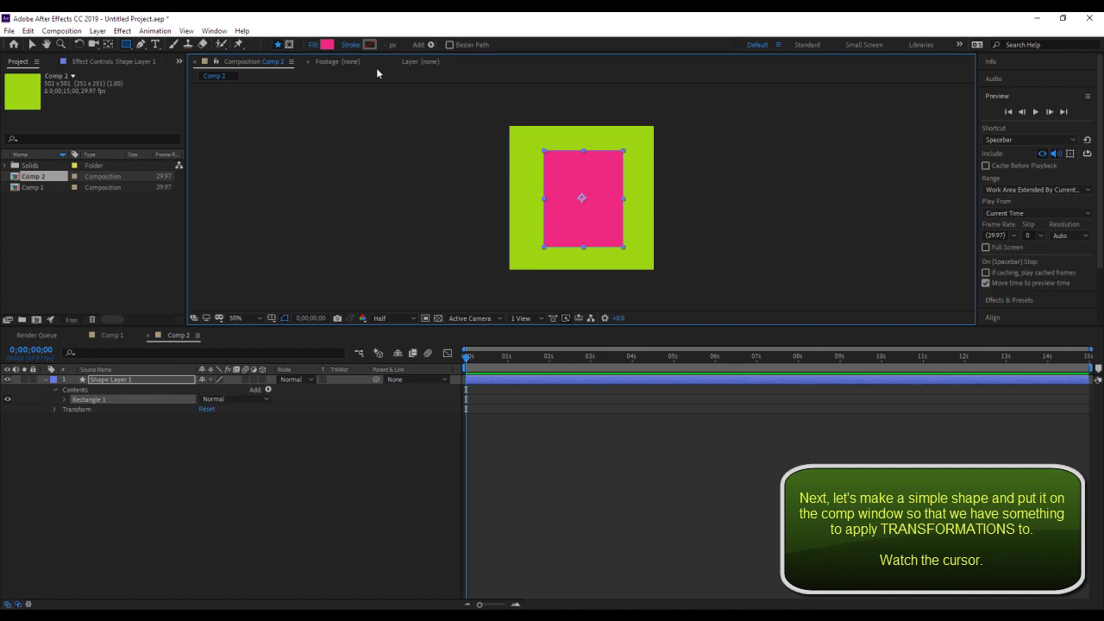
pyautogui.click(350, 44)
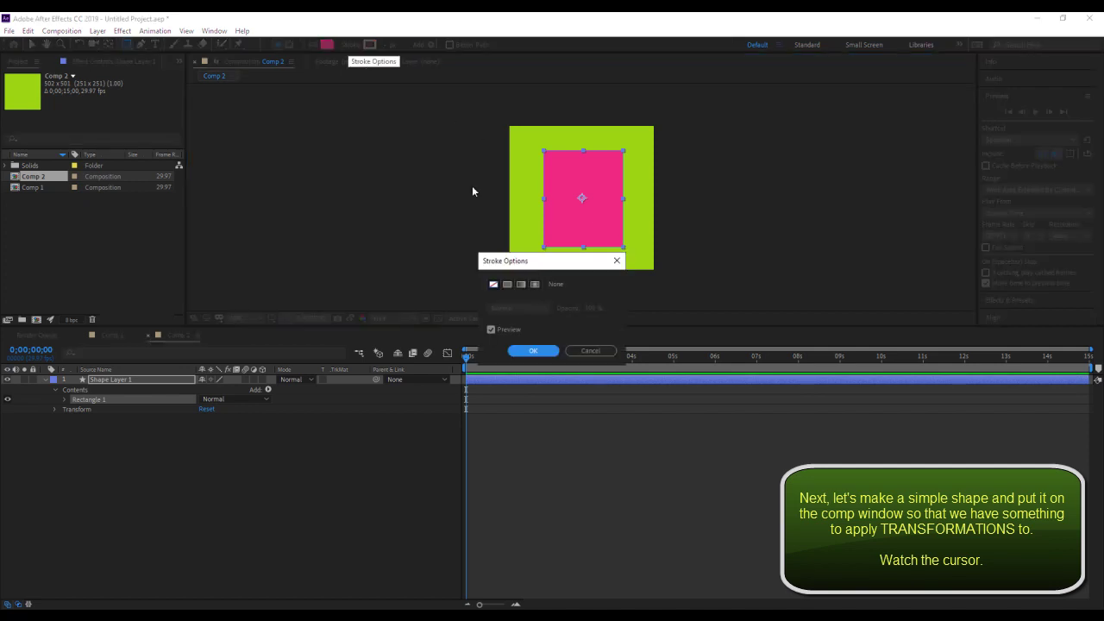
pyautogui.click(508, 285)
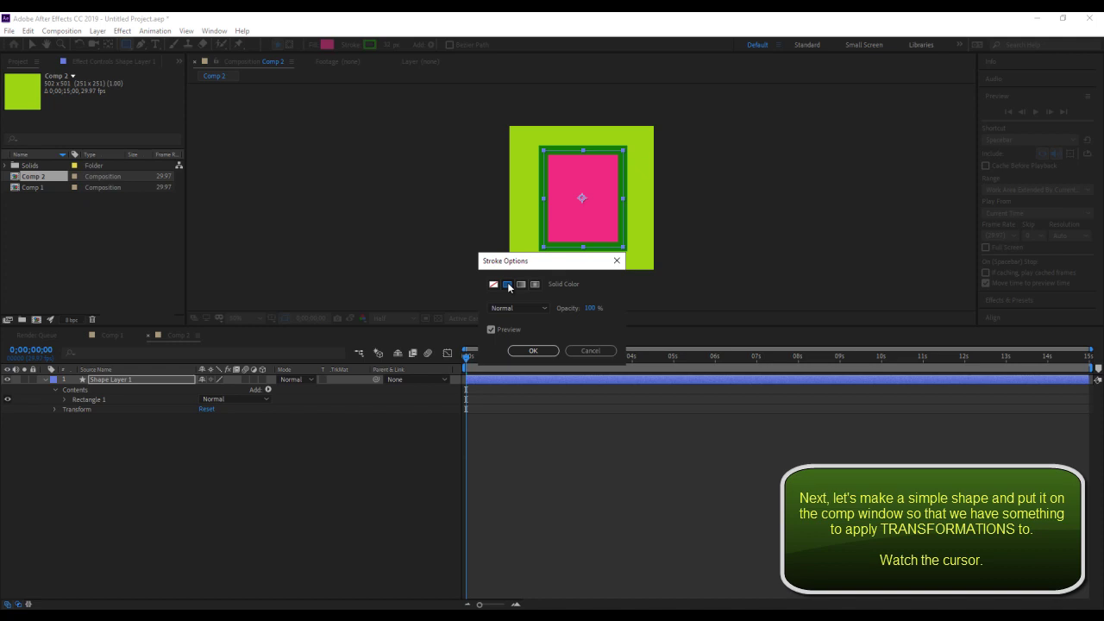
pyautogui.click(533, 351)
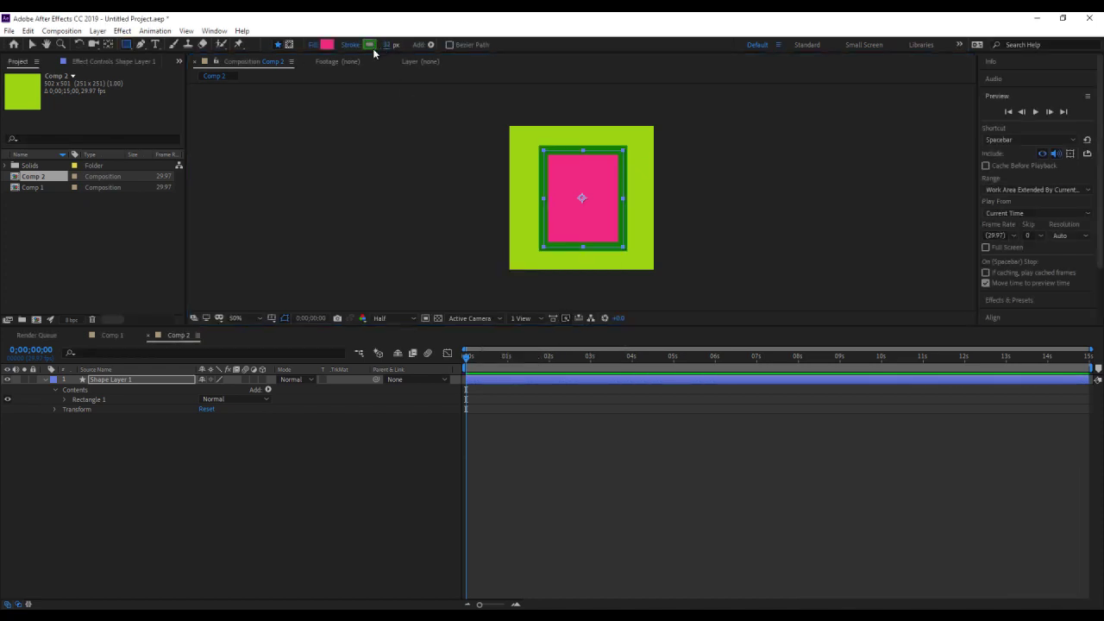
# Step: Darken the green stroke colour, then set the rectangle's stroke to None
pyautogui.click(369, 44)
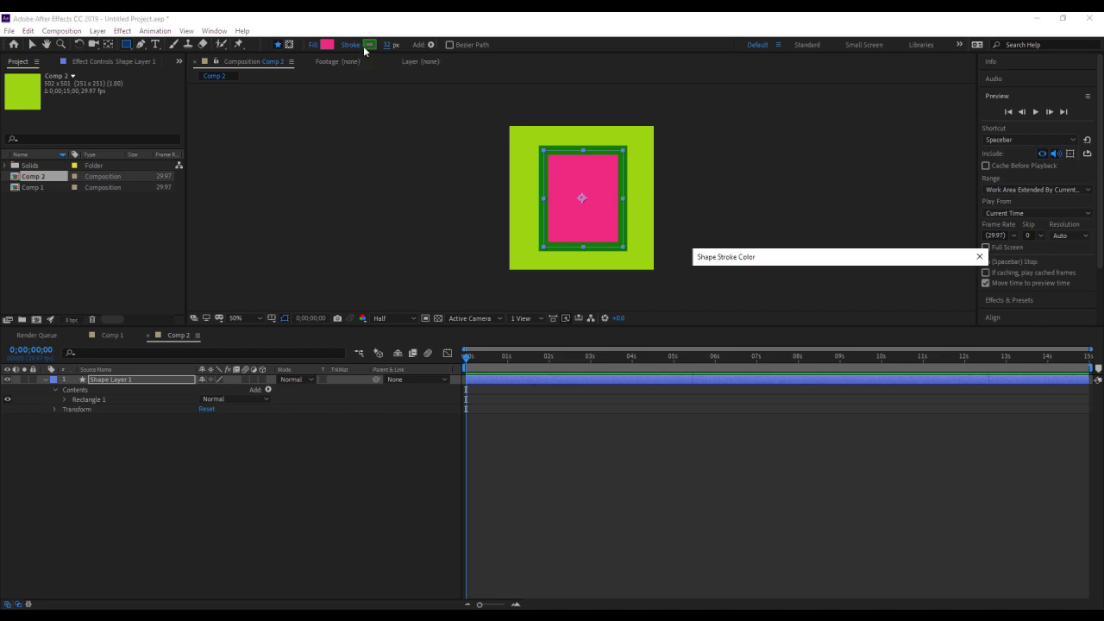
pyautogui.moveTo(812, 331); pyautogui.dragTo(795, 365)
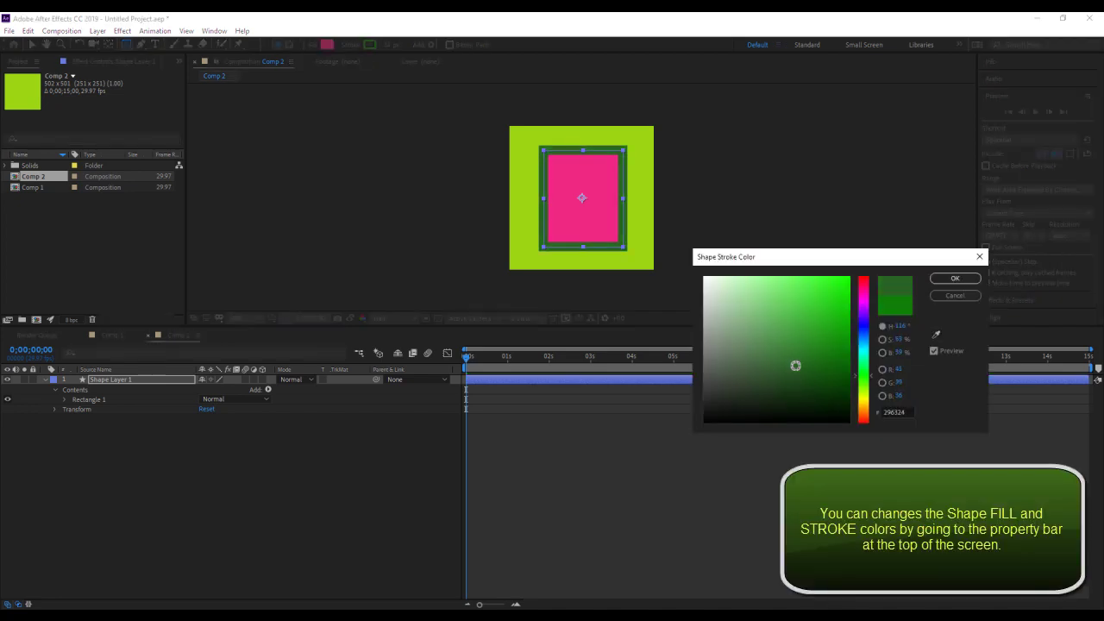
pyautogui.click(954, 279)
pyautogui.click(352, 48)
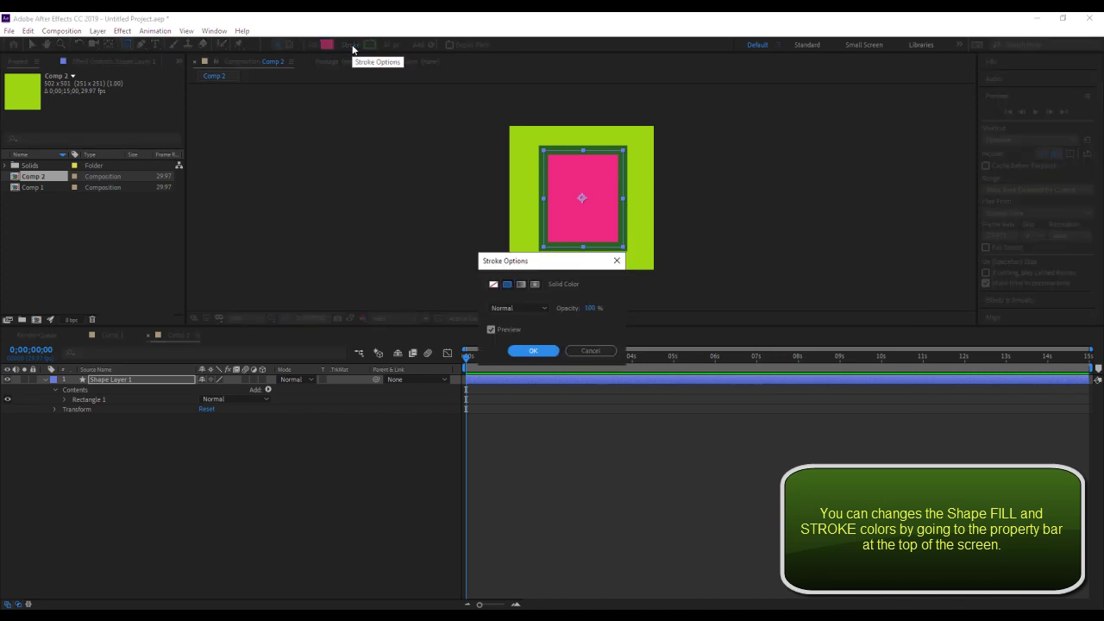
pyautogui.click(493, 283)
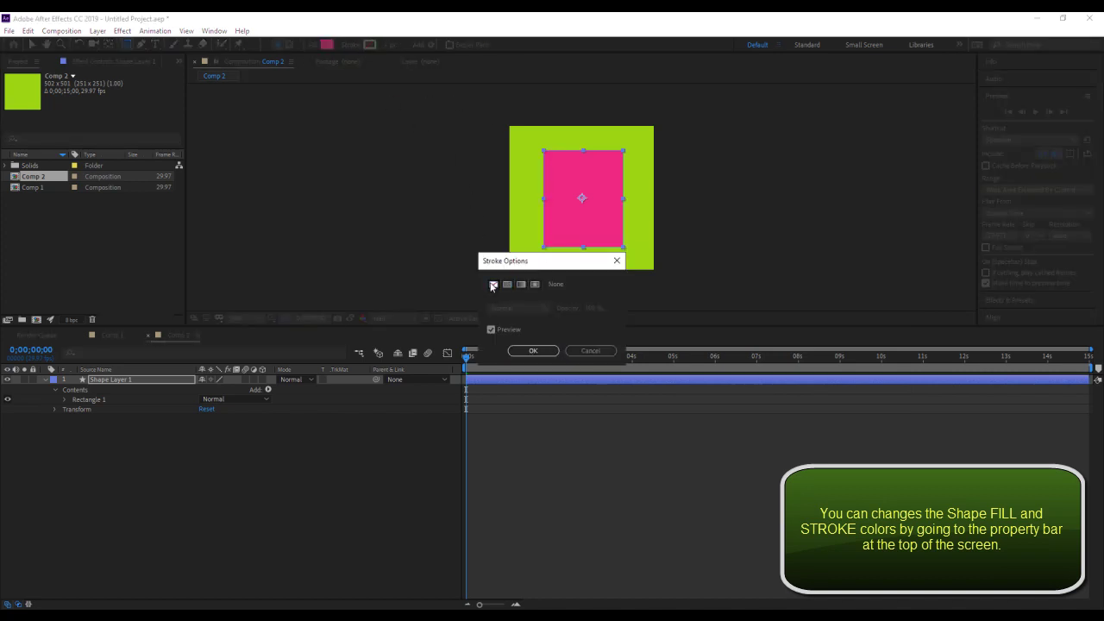
pyautogui.click(533, 349)
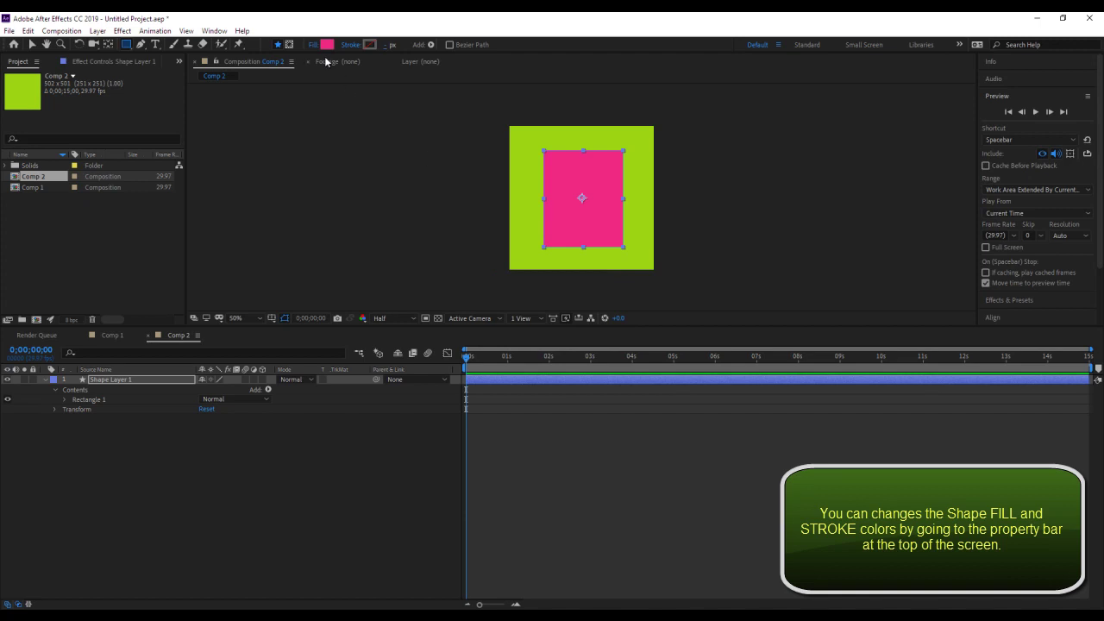
# Step: Change the rectangle's fill colour from pink to blue 2626DF
pyautogui.click(326, 45)
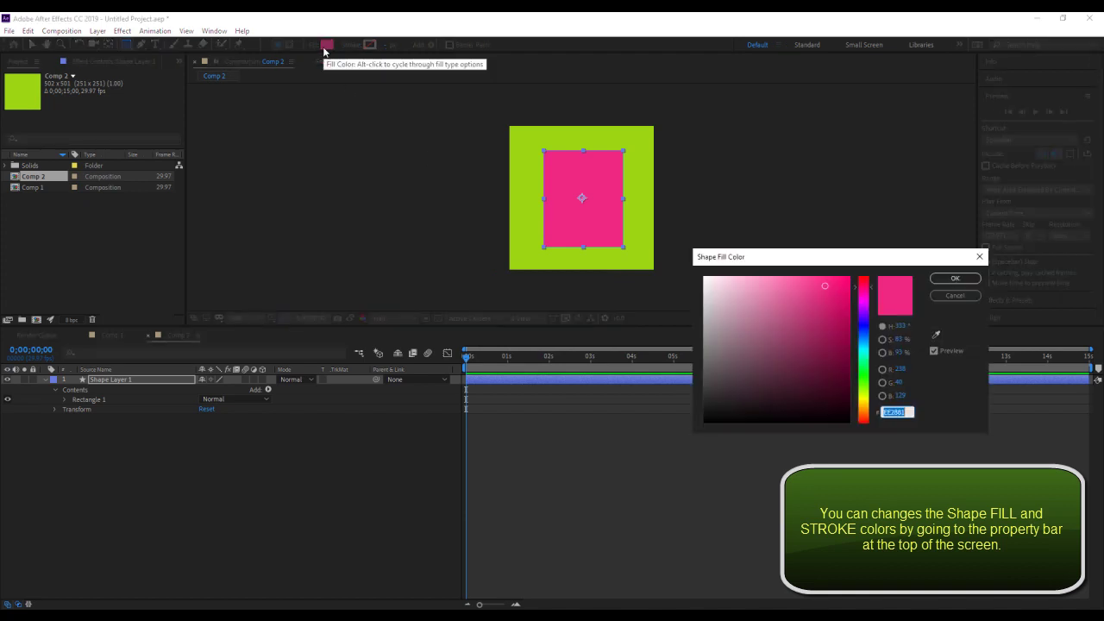
pyautogui.moveTo(819, 345); pyautogui.dragTo(825, 294)
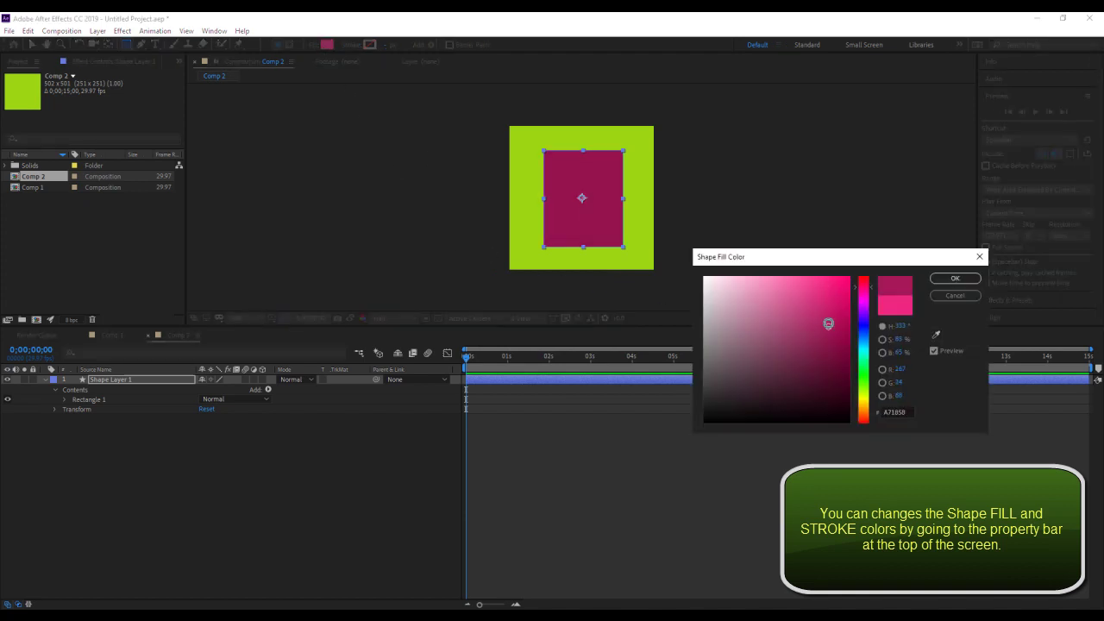
pyautogui.moveTo(861, 349); pyautogui.dragTo(860, 329)
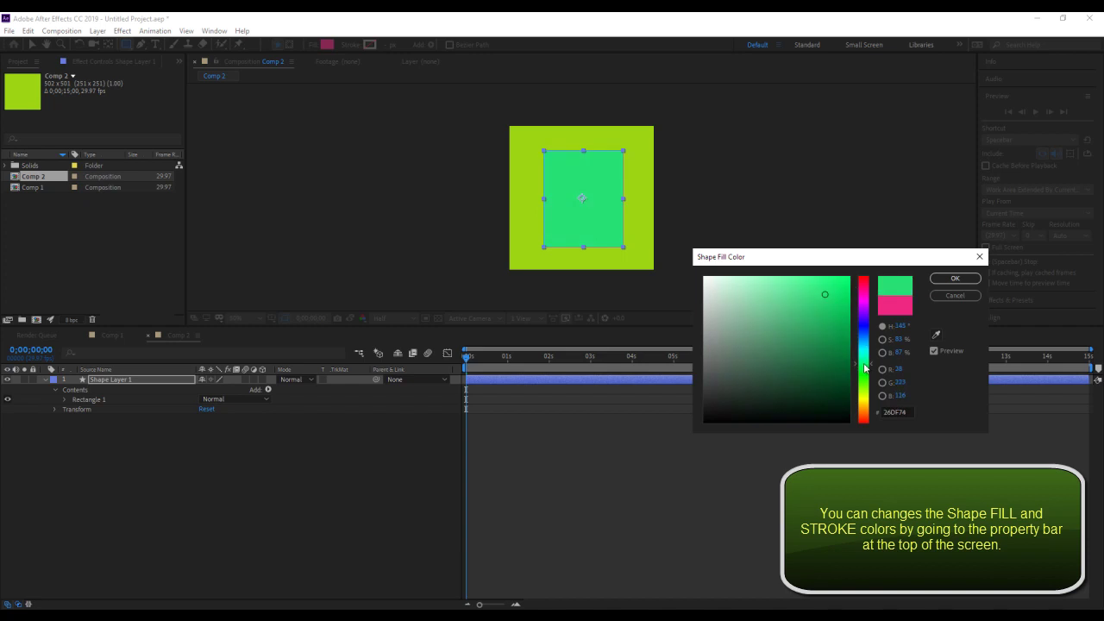
pyautogui.click(937, 278)
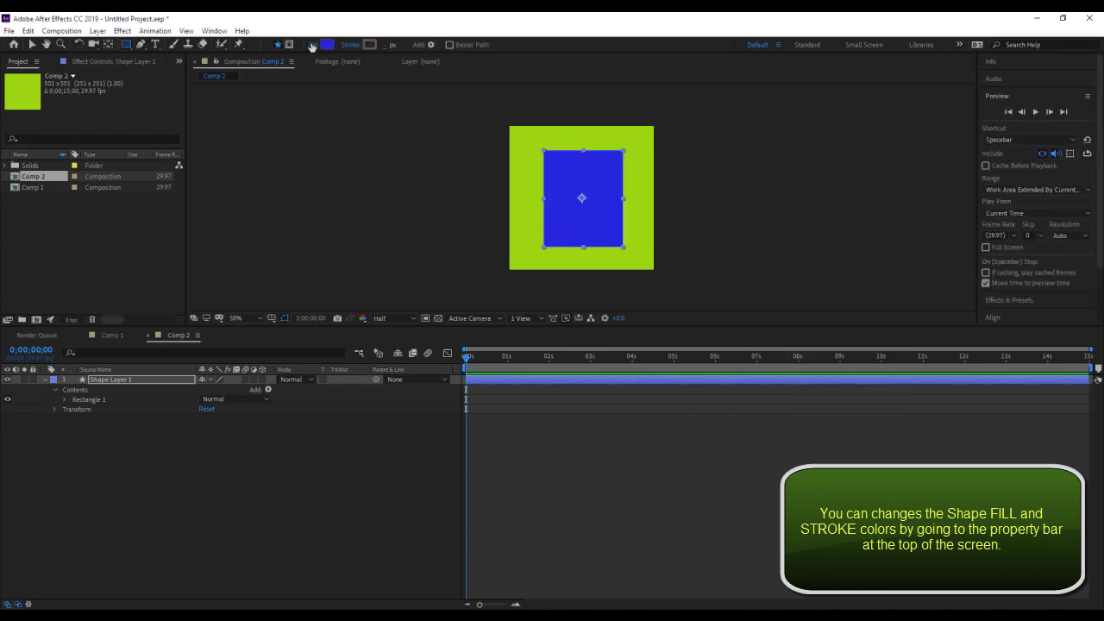
# Step: Set the fill to Solid Color with the Normal blend mode
pyautogui.click(312, 46)
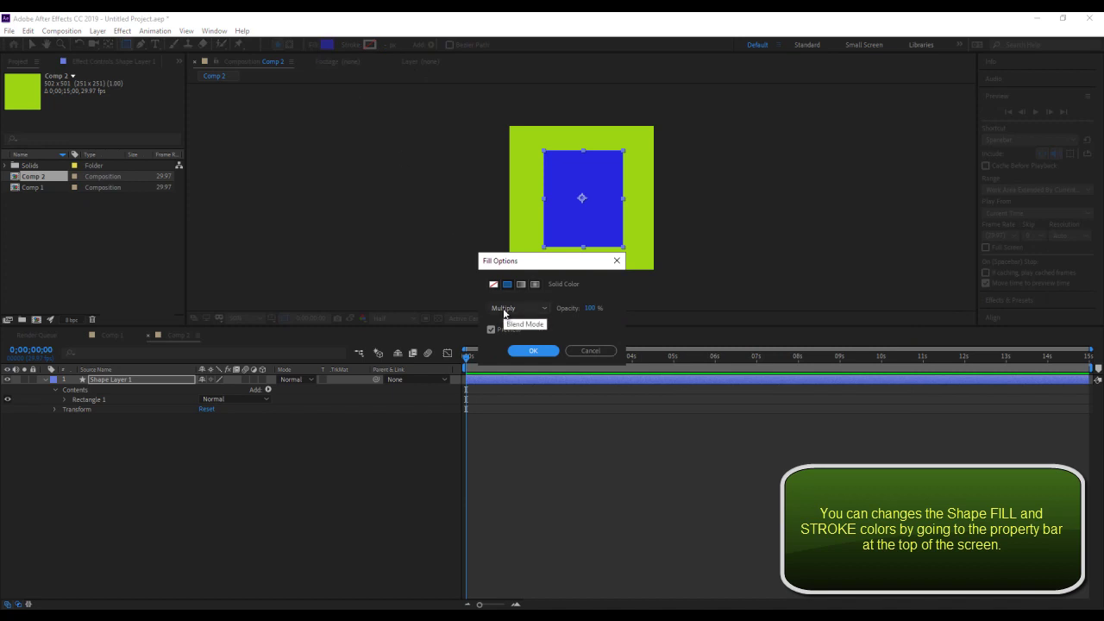
pyautogui.click(515, 308)
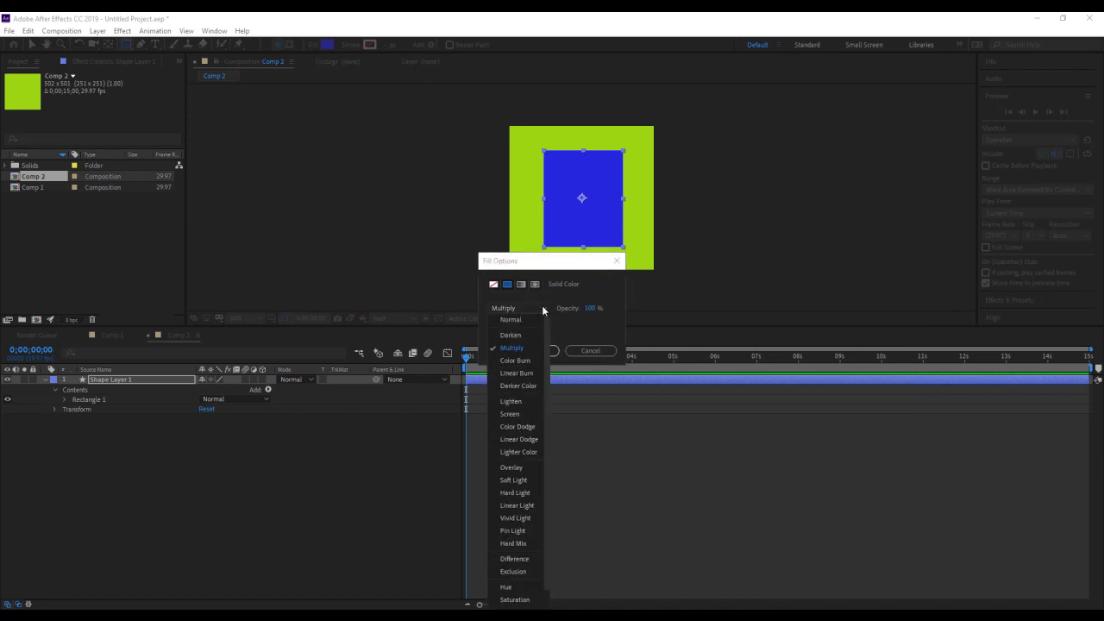
pyautogui.click(526, 316)
pyautogui.click(493, 285)
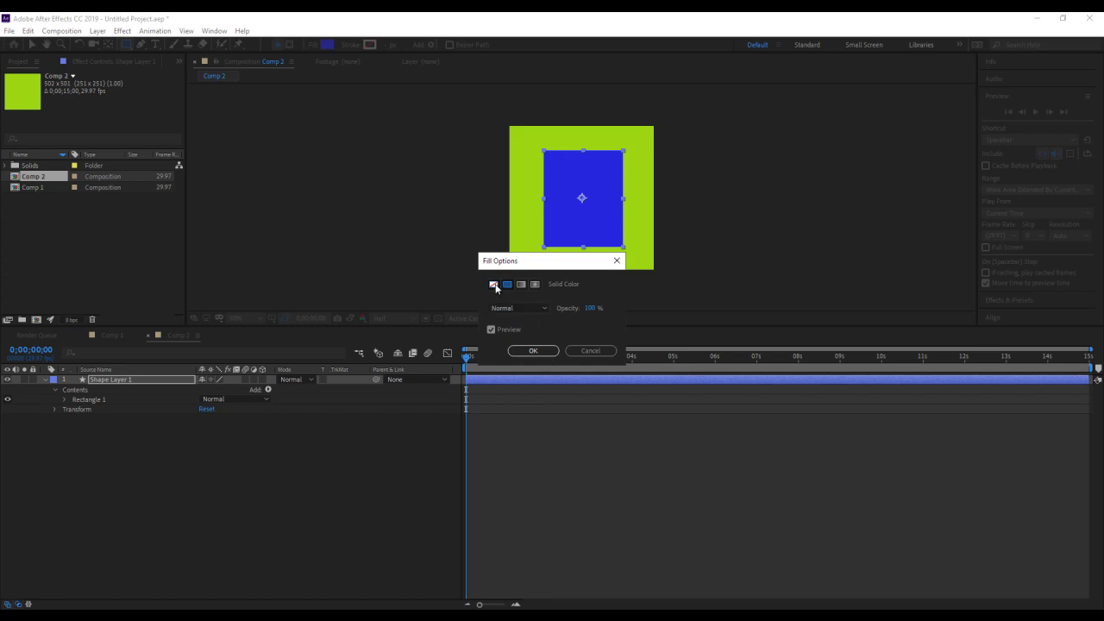
pyautogui.click(508, 285)
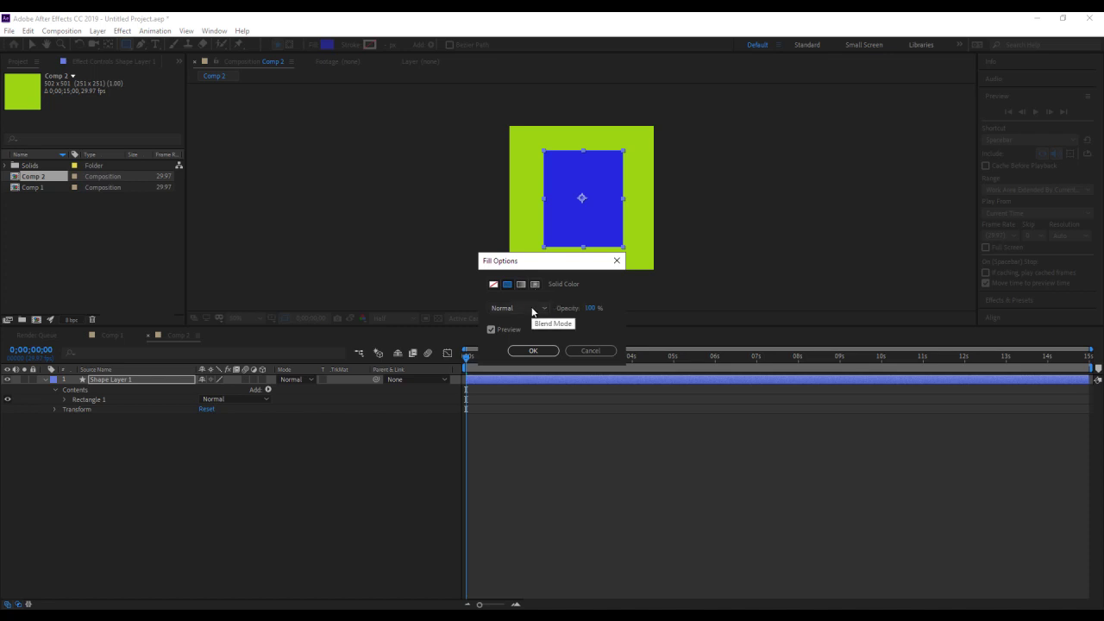
pyautogui.click(535, 351)
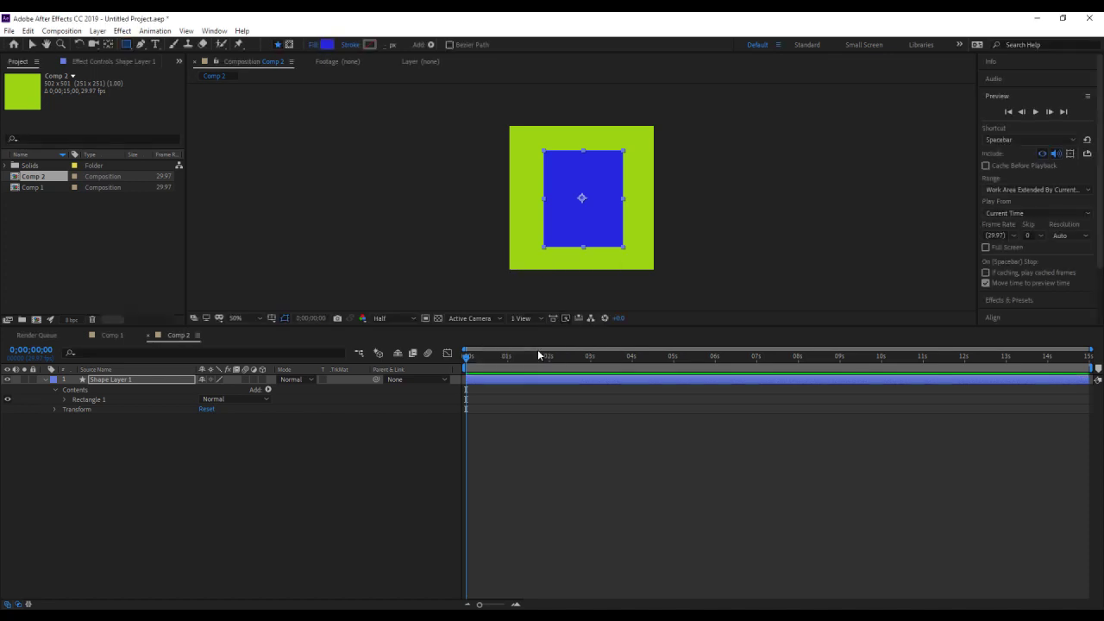
# Step: Collapse the shape layer and rename it 'name here'
pyautogui.click(58, 390)
pyautogui.click(47, 380)
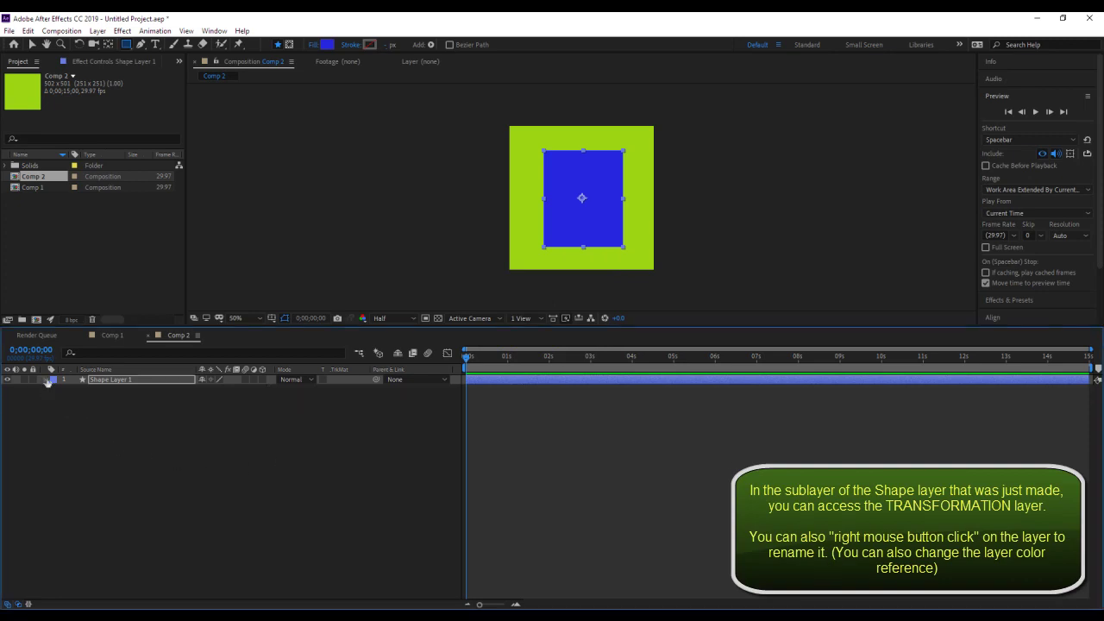
pyautogui.rightClick(110, 378)
pyautogui.click(136, 370)
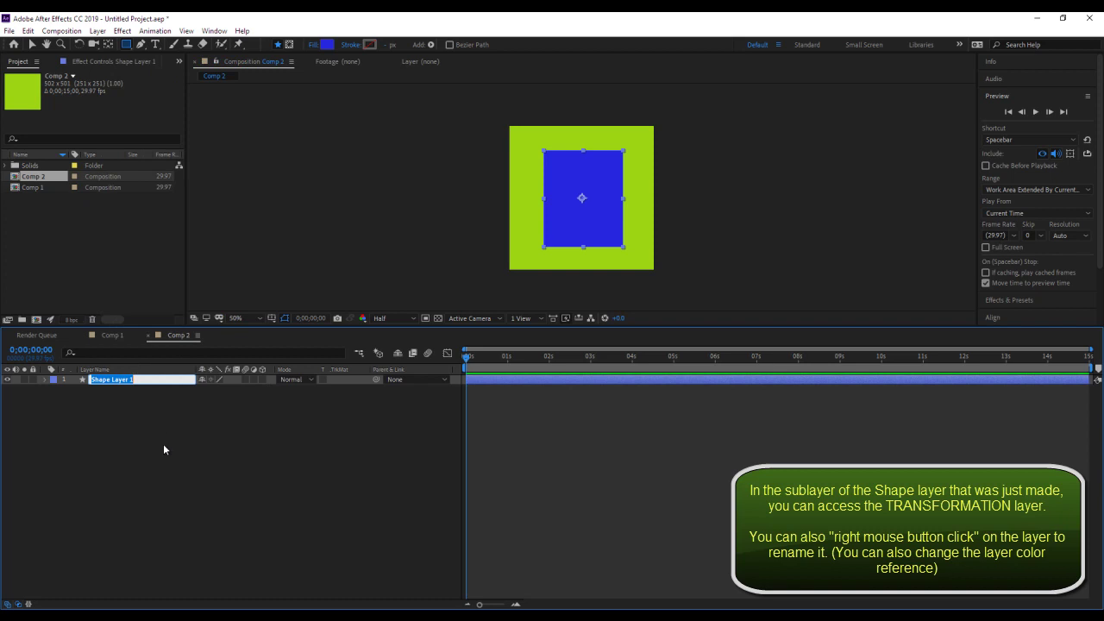
pyautogui.write('name here')
pyautogui.click(80, 413)
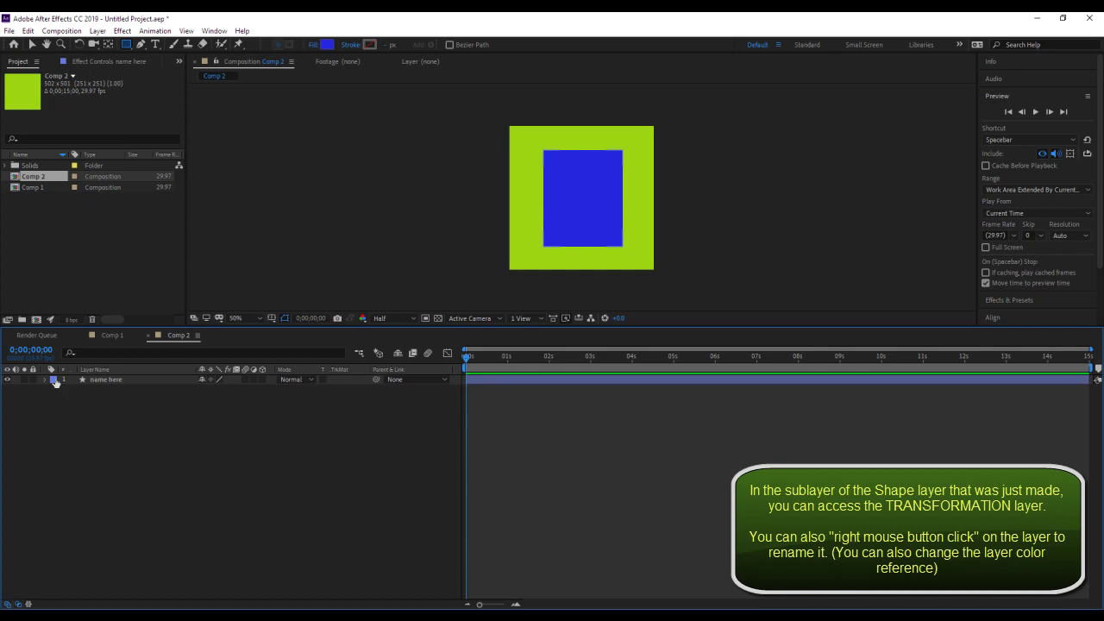
# Step: Give the layer an orange label and expand its Transform properties
pyautogui.click(54, 380)
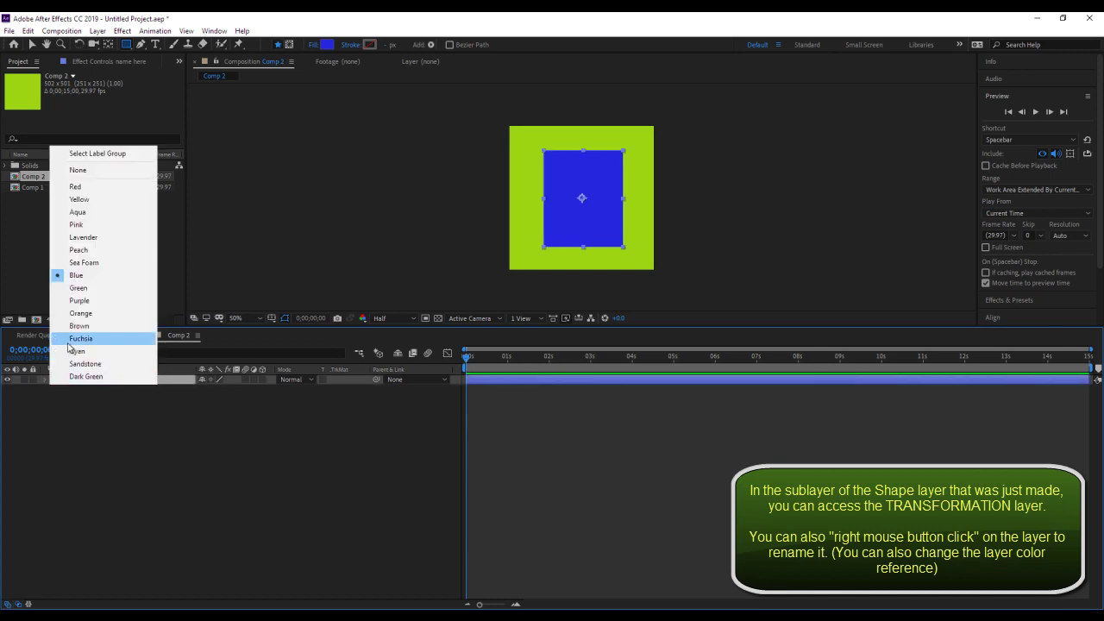
pyautogui.click(76, 187)
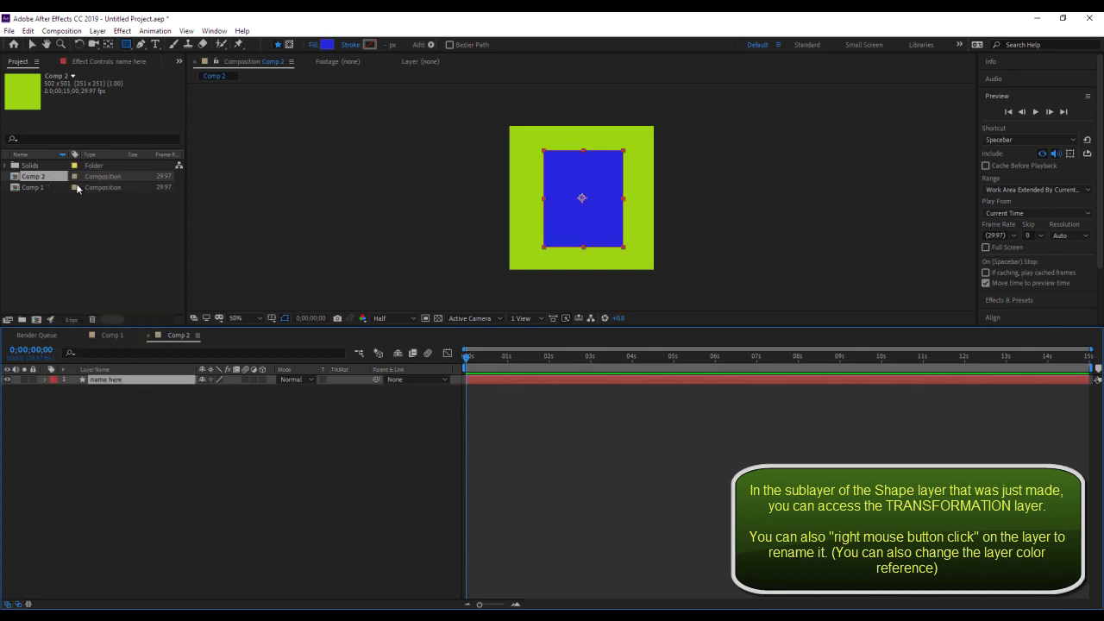
pyautogui.click(53, 380)
pyautogui.click(81, 314)
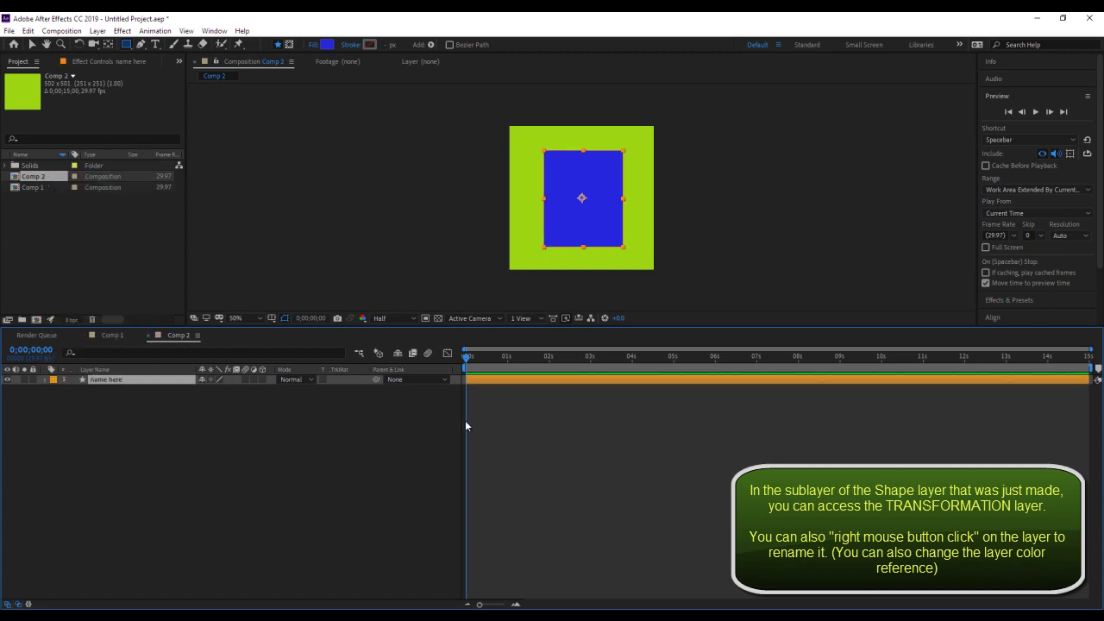
pyautogui.click(46, 380)
pyautogui.click(54, 400)
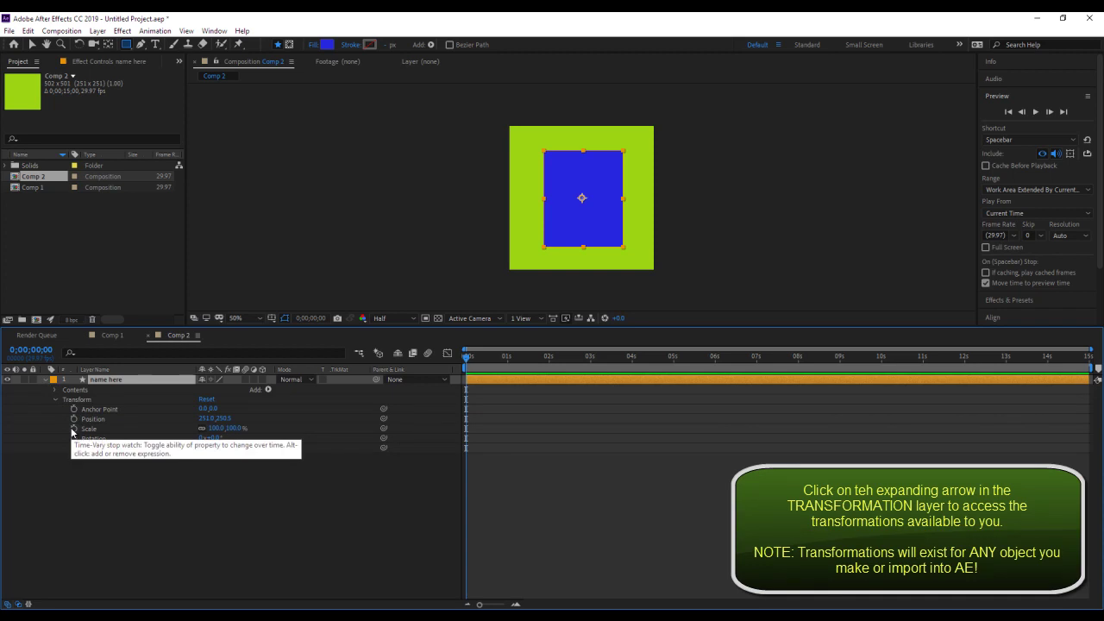
# Step: Move the anchor point to the rectangle's top edge (Y -143) and rotate it 3°, leaving no keyframes
pyautogui.click(73, 409)
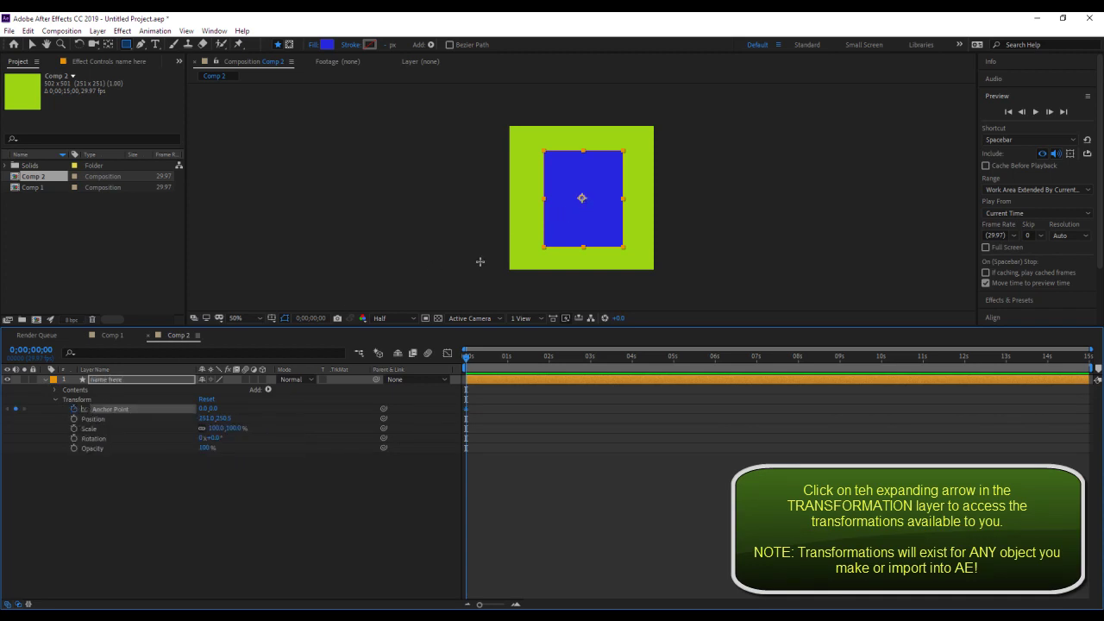
pyautogui.moveTo(212, 409); pyautogui.dragTo(132, 417)
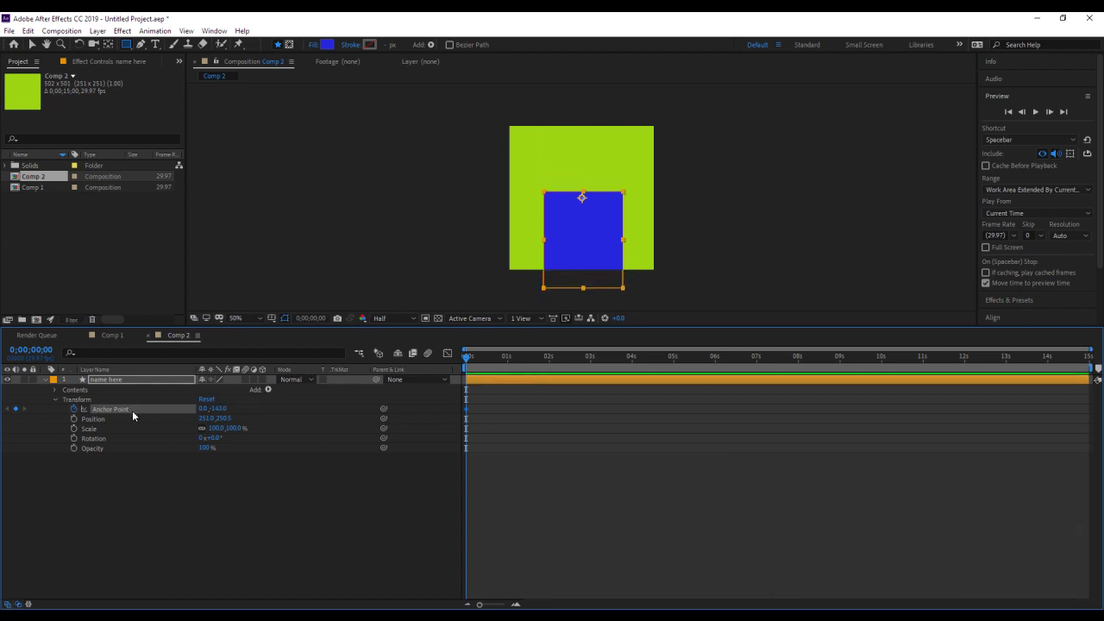
pyautogui.click(73, 438)
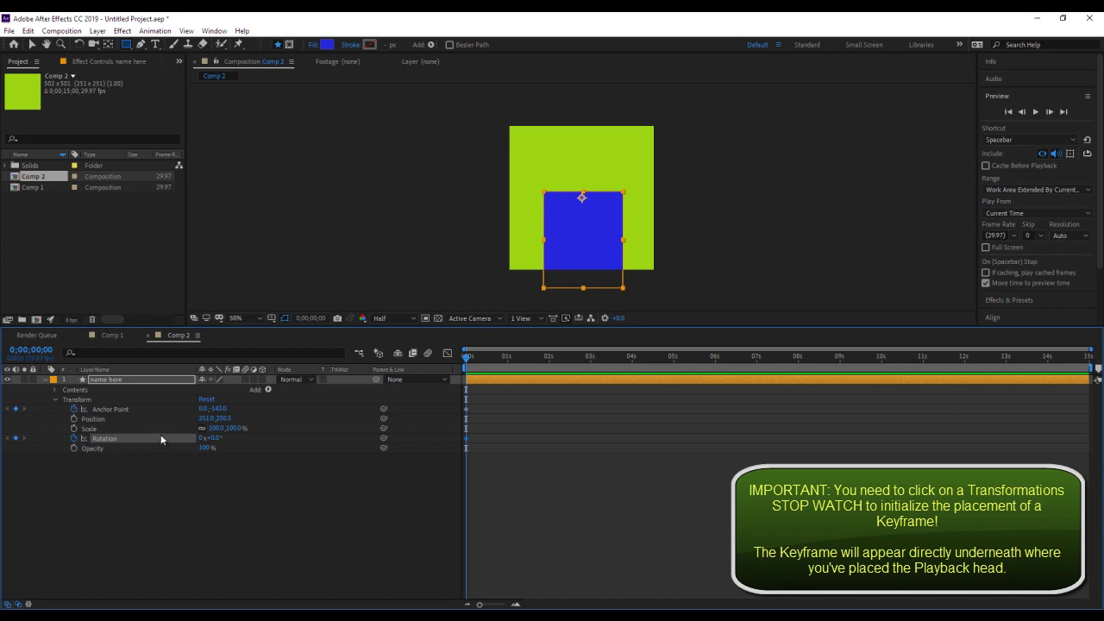
pyautogui.moveTo(209, 438)
pyautogui.mouseDown()
pyautogui.moveTo(187, 439)
pyautogui.moveTo(217, 438)
pyautogui.mouseUp()
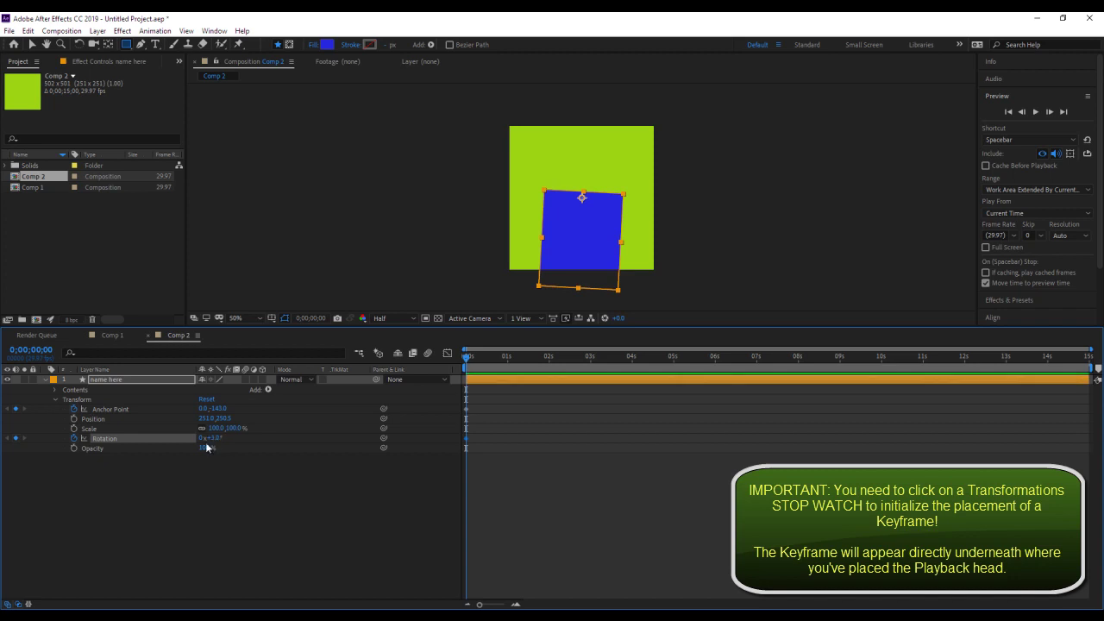
pyautogui.click(75, 439)
pyautogui.click(74, 410)
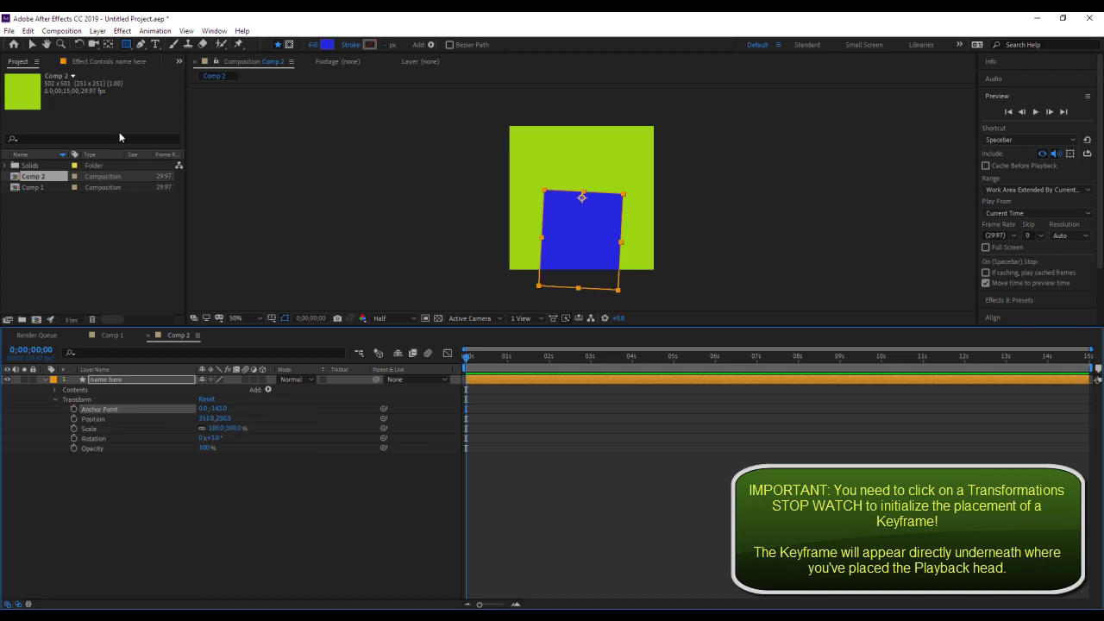
# Step: Re-centre the anchor point on the rectangle and move the rectangle up to Position 249.0, 242.5
pyautogui.click(108, 48)
pyautogui.moveTo(583, 199); pyautogui.dragTo(582, 241)
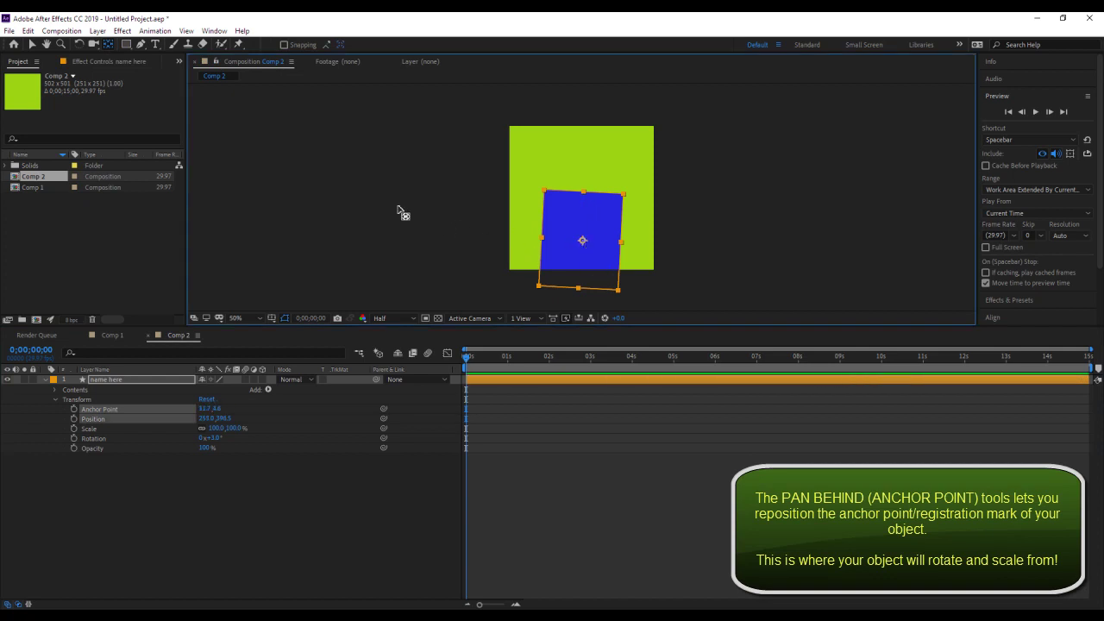
pyautogui.click(32, 45)
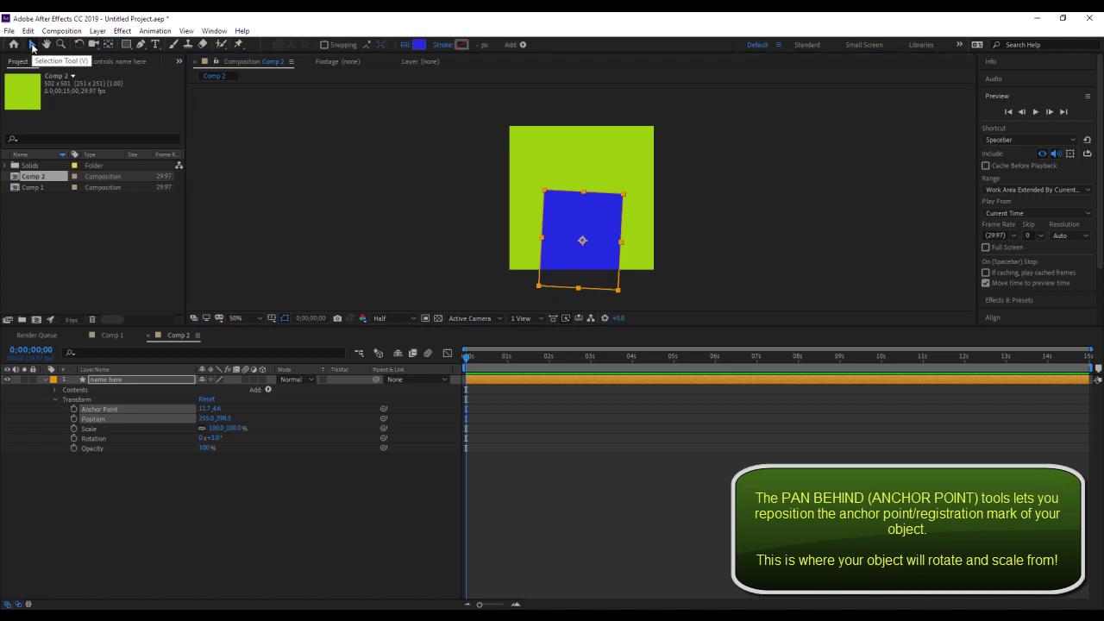
pyautogui.moveTo(575, 261); pyautogui.dragTo(570, 217)
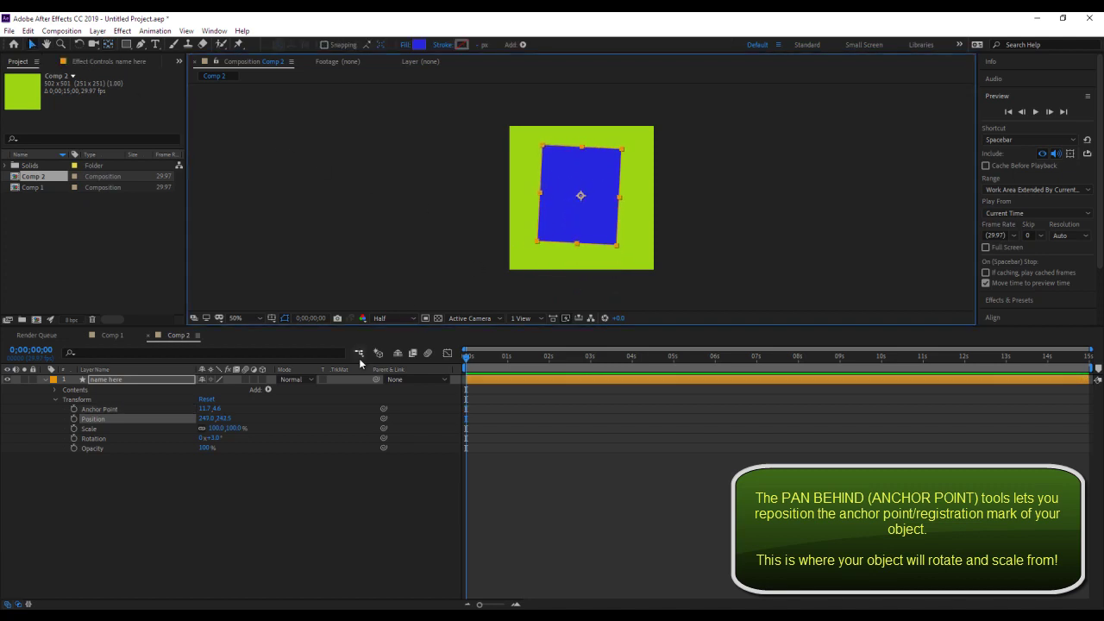
# Step: Keyframe Position so the rectangle slides right by 7;22 and ends at 180, 304.5 at 14;29
pyautogui.click(73, 419)
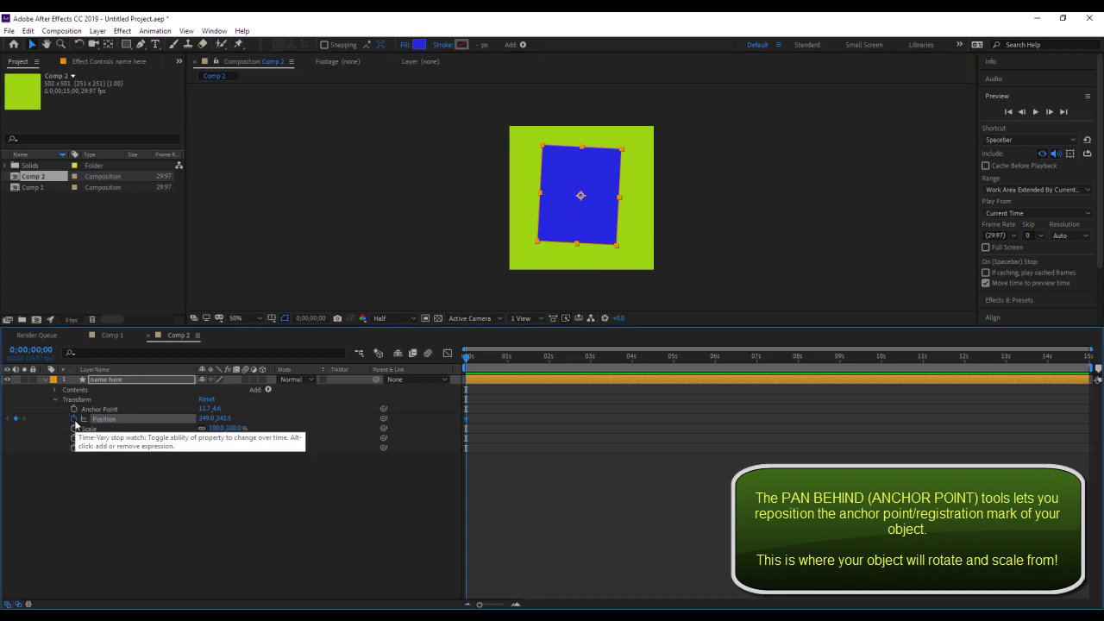
pyautogui.moveTo(466, 357); pyautogui.dragTo(786, 357)
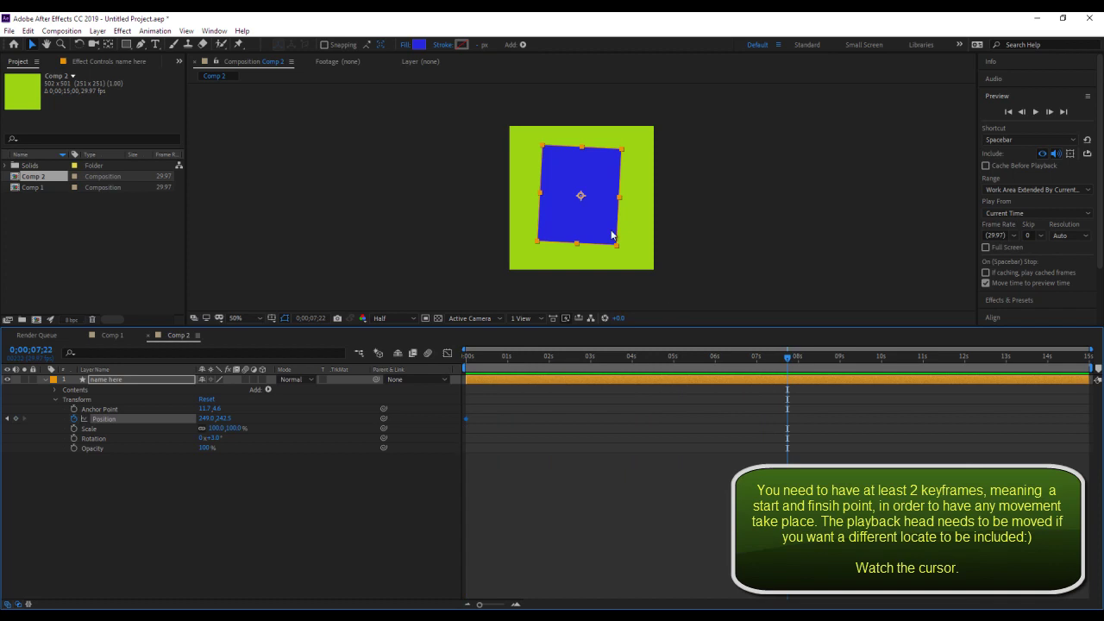
pyautogui.moveTo(592, 228); pyautogui.dragTo(709, 251)
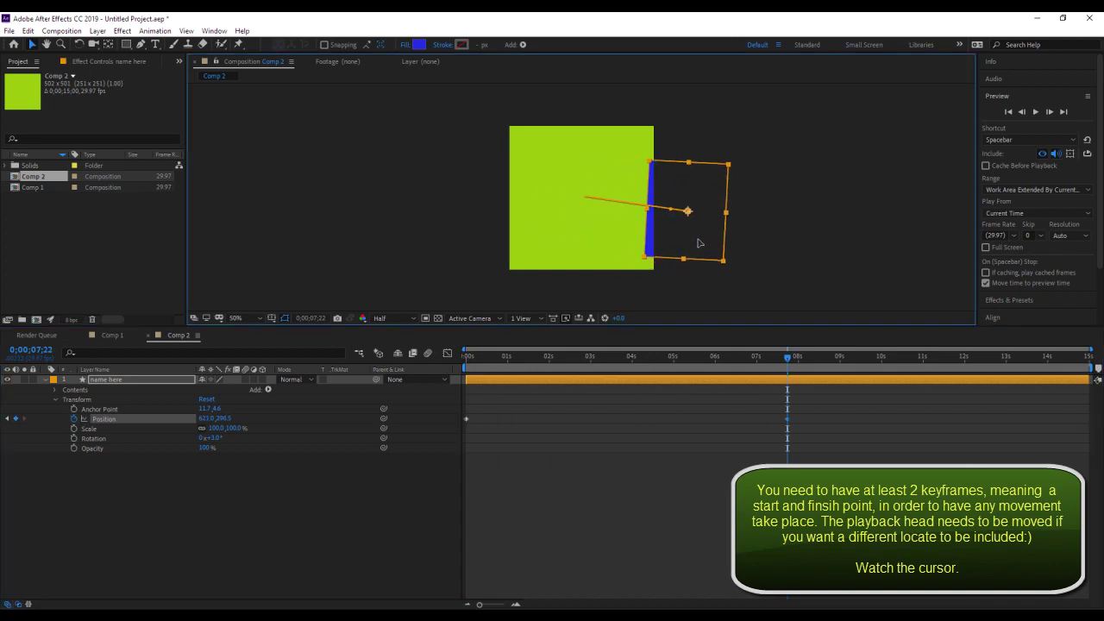
pyautogui.moveTo(788, 357); pyautogui.dragTo(1088, 357)
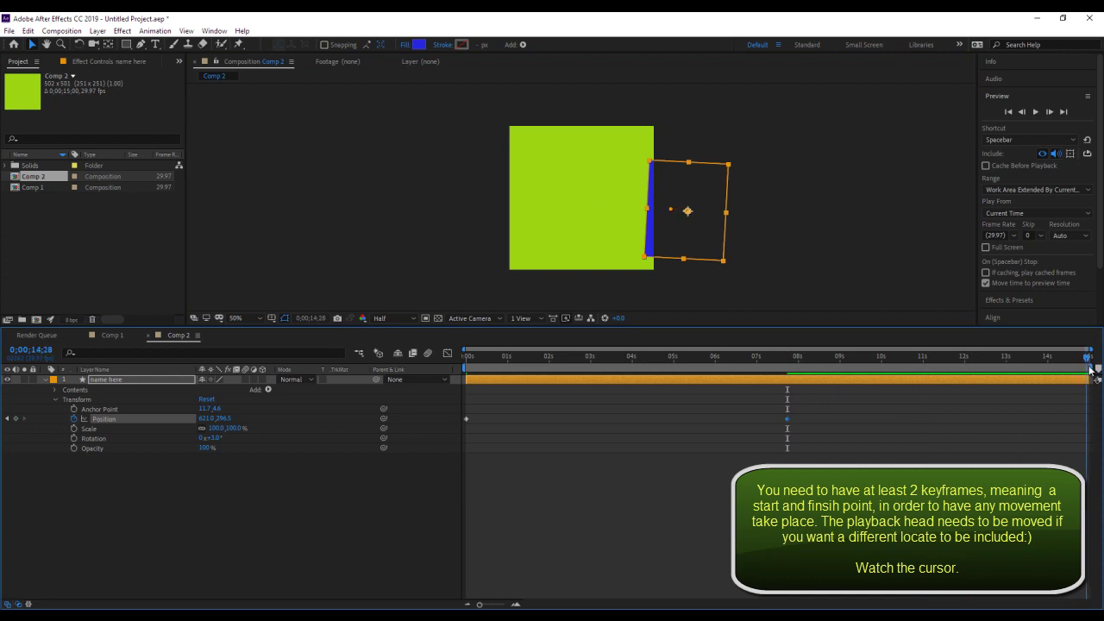
pyautogui.moveTo(222, 418)
pyautogui.mouseDown()
pyautogui.moveTo(282, 428)
pyautogui.moveTo(175, 418)
pyautogui.moveTo(36, 435)
pyautogui.mouseUp()
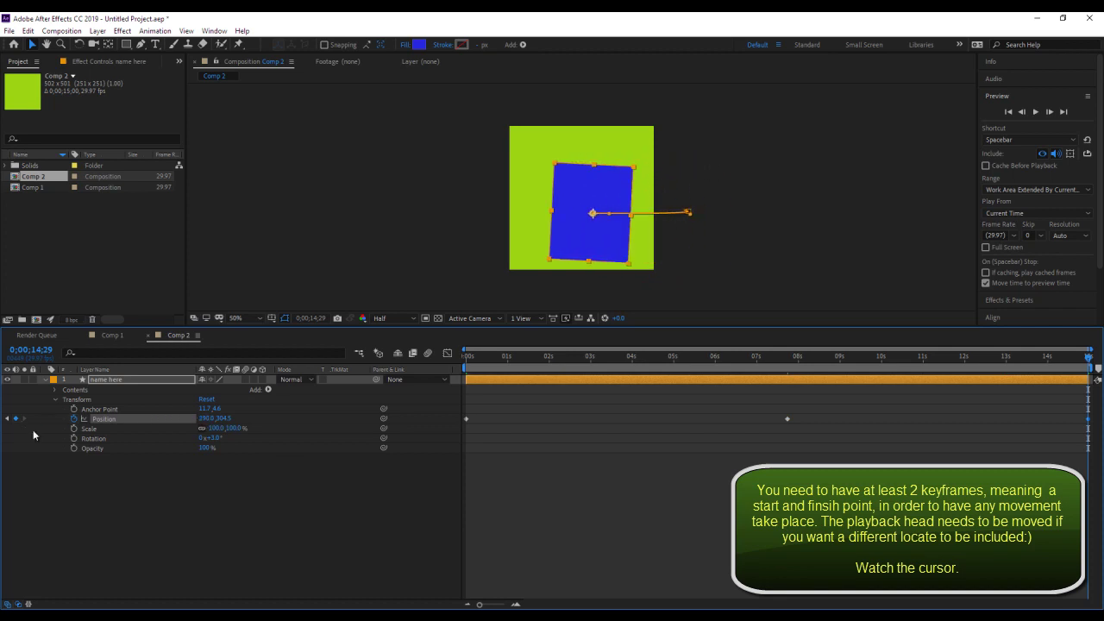
pyautogui.moveTo(207, 418); pyautogui.dragTo(146, 426)
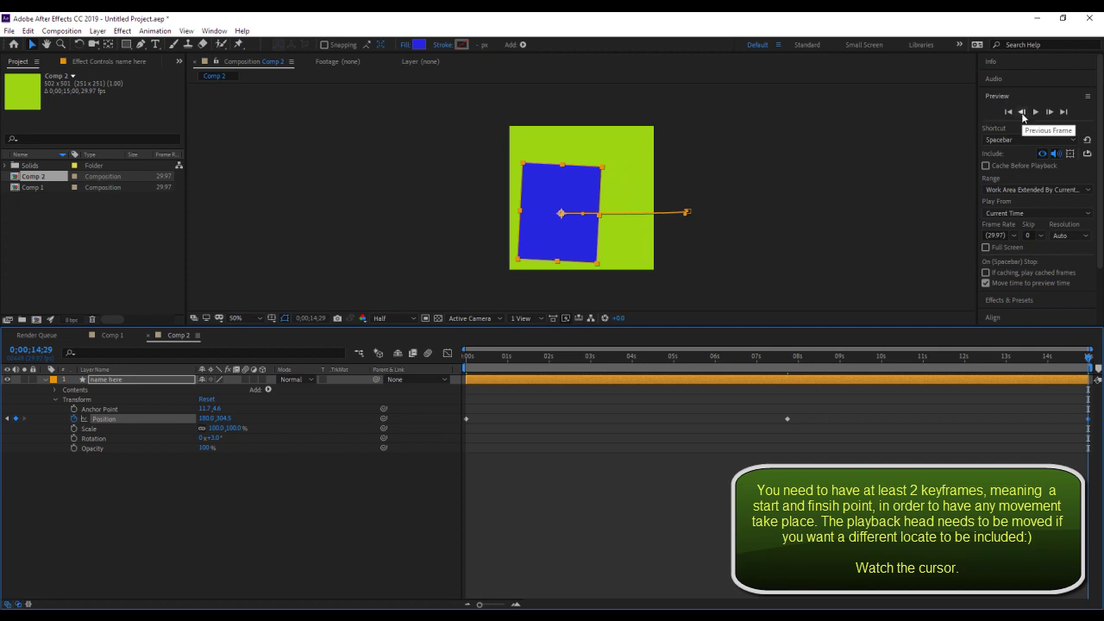
pyautogui.click(1008, 112)
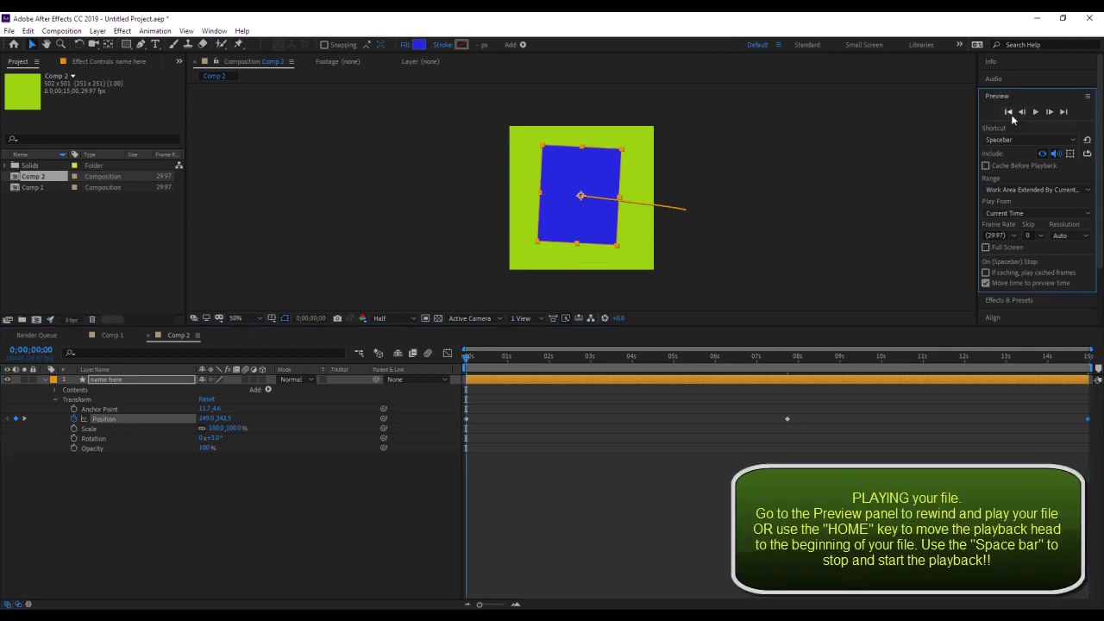
pyautogui.click(1035, 112)
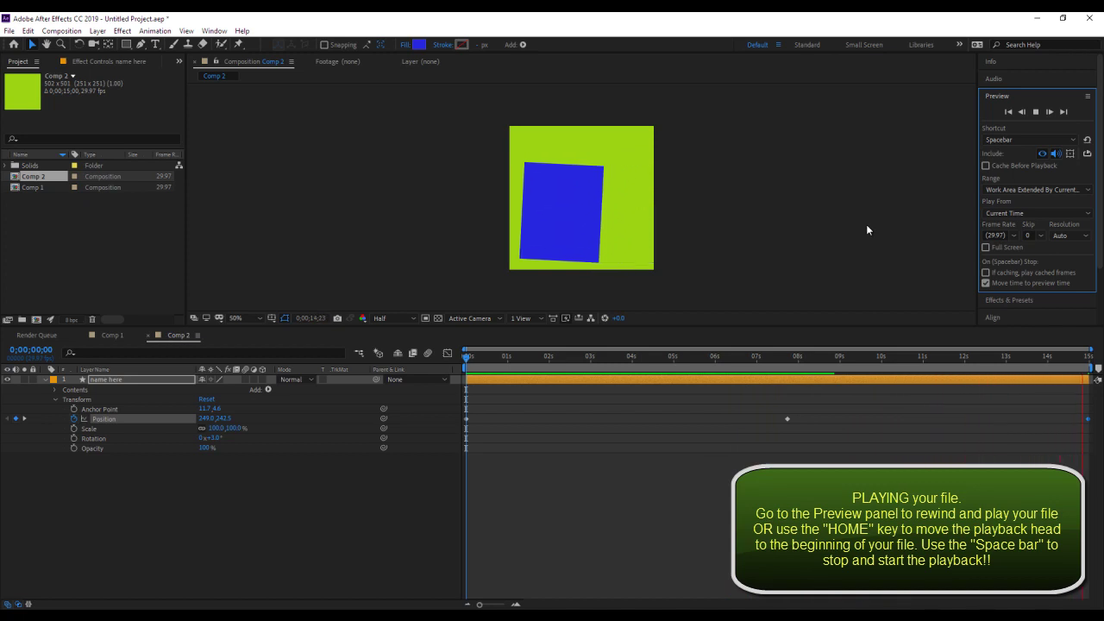
pyautogui.press('space')
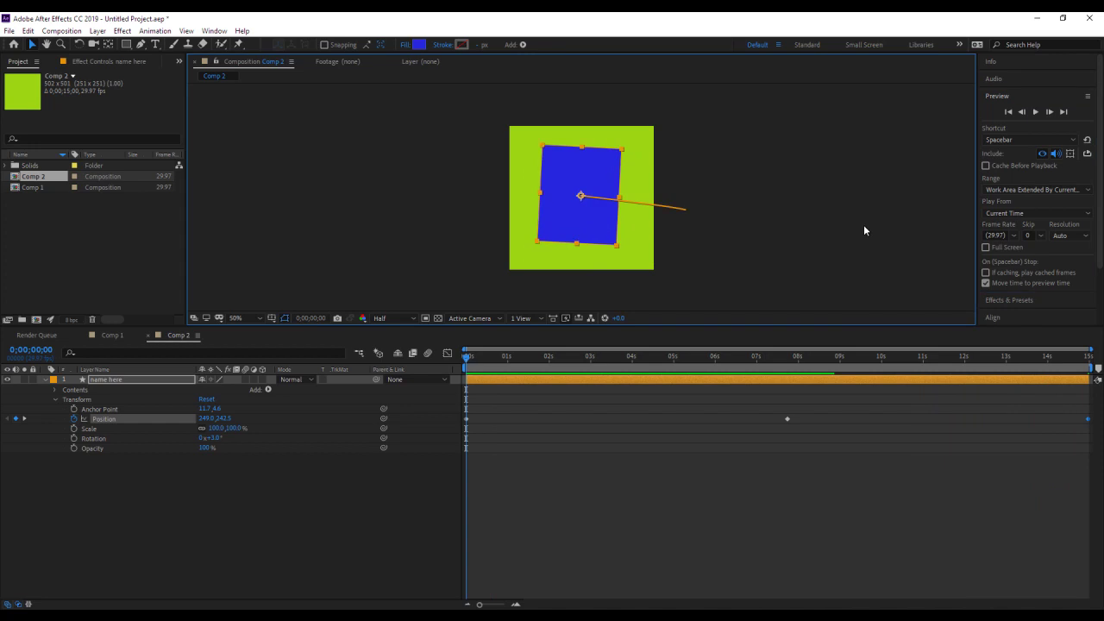
# Step: Drag the middle Position keyframe from 7;22 to about 1 second and preview the result
pyautogui.click(787, 420)
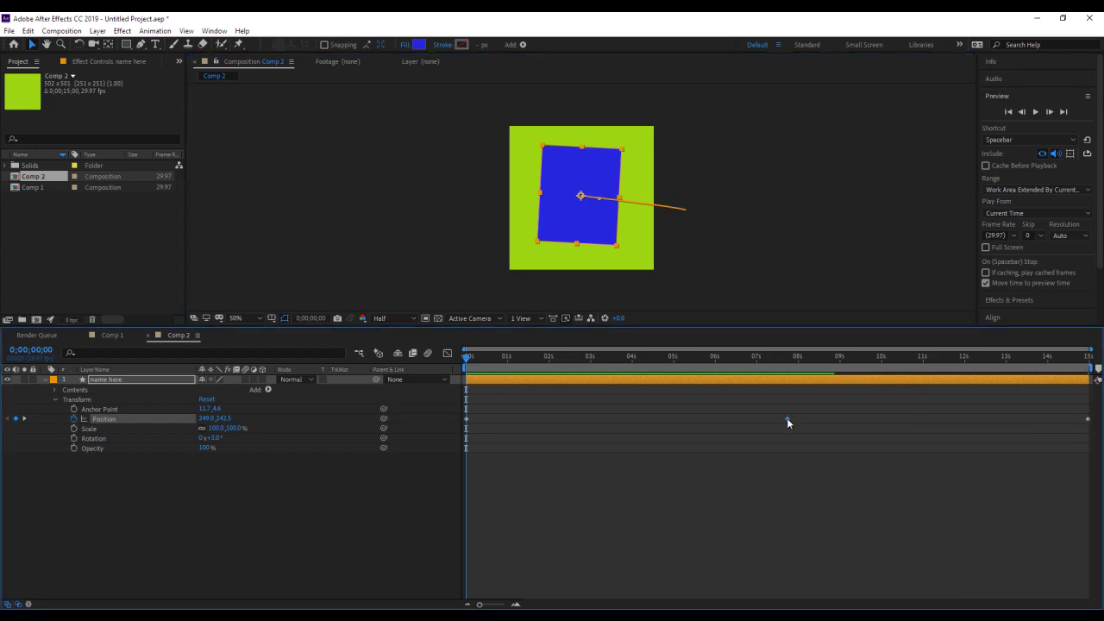
pyautogui.moveTo(787, 421); pyautogui.dragTo(731, 421)
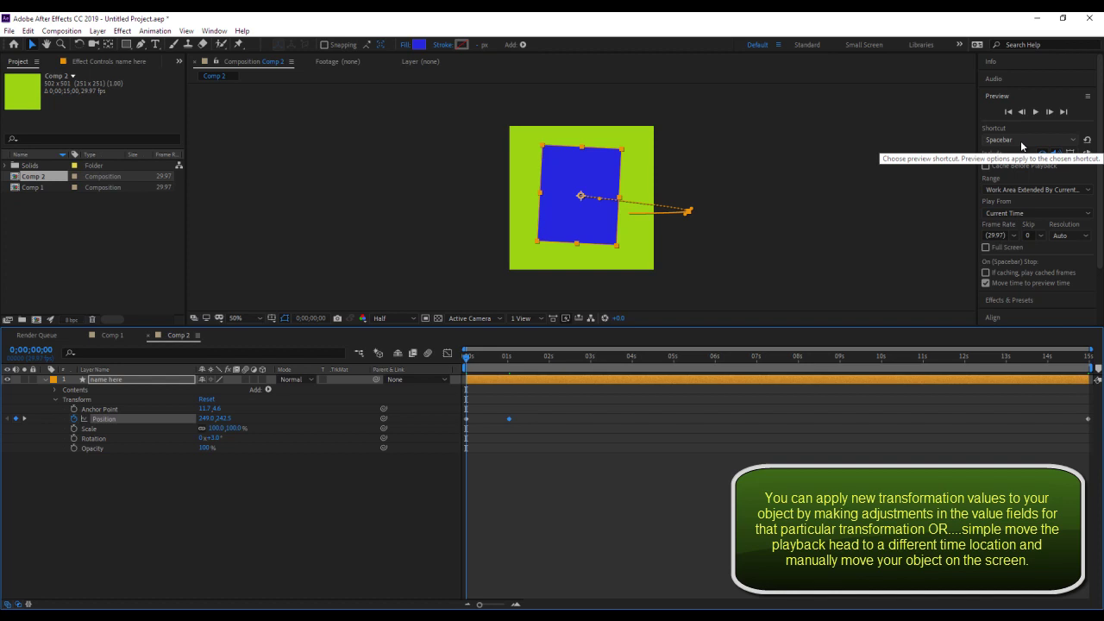
pyautogui.press('space')
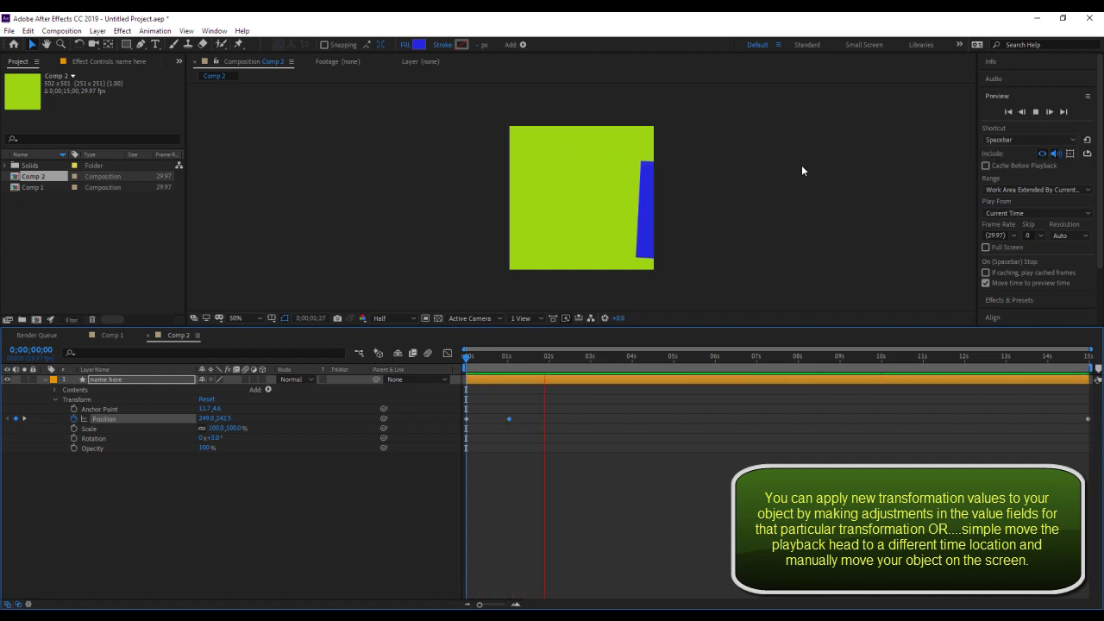
pyautogui.press('space')
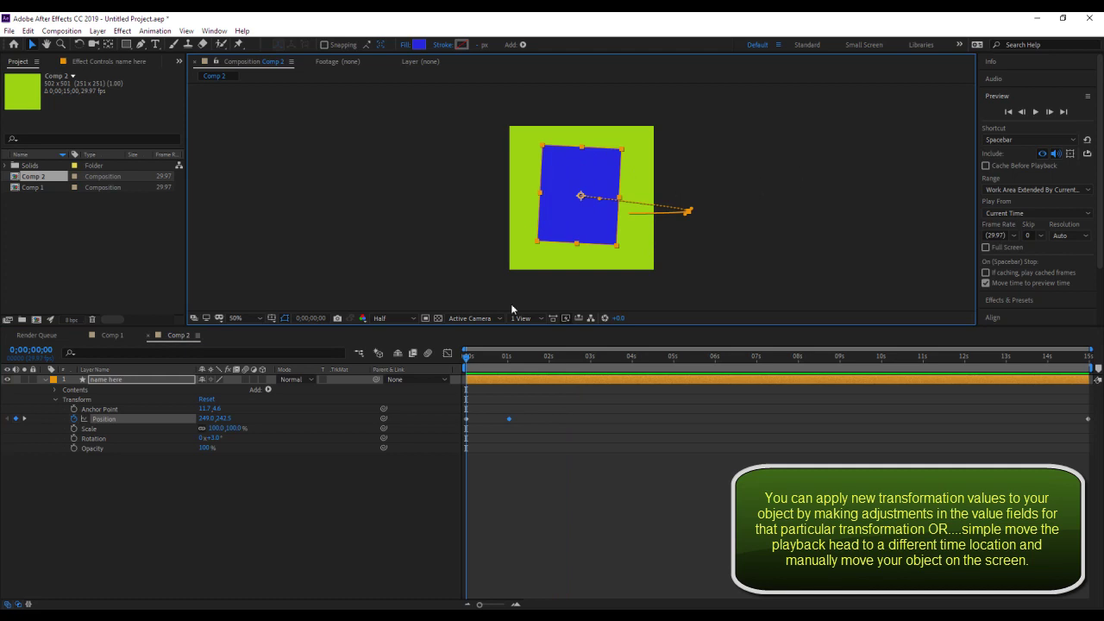
# Step: Keyframe Scale: enlarge the rectangle at 5;21, then stretch it to 356.7, 79% at 8;21
pyautogui.click(74, 429)
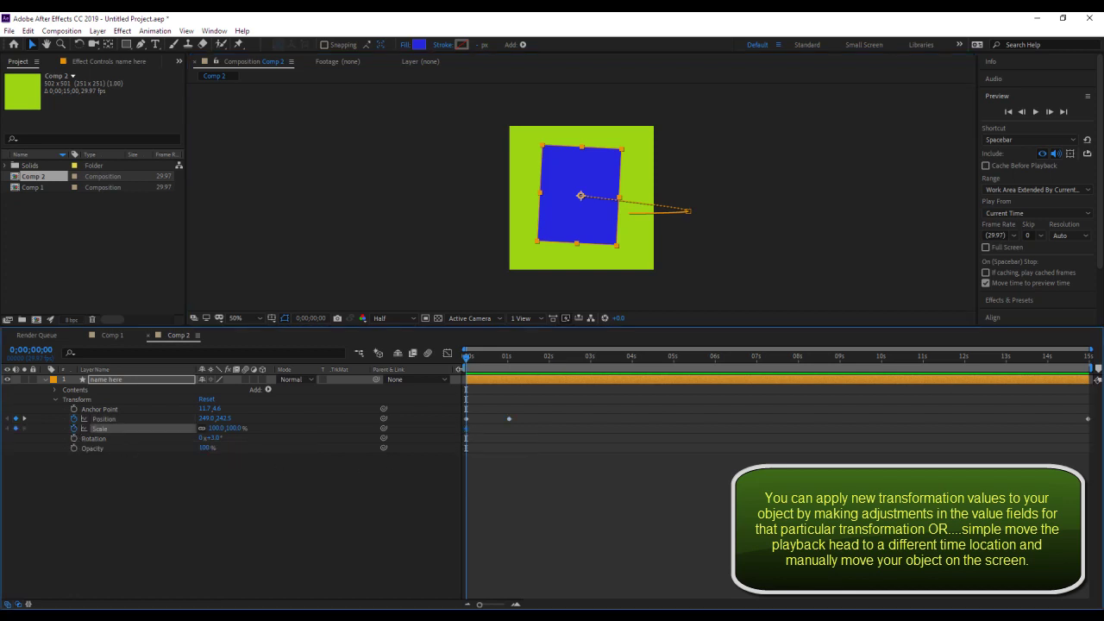
pyautogui.moveTo(467, 360); pyautogui.dragTo(703, 356)
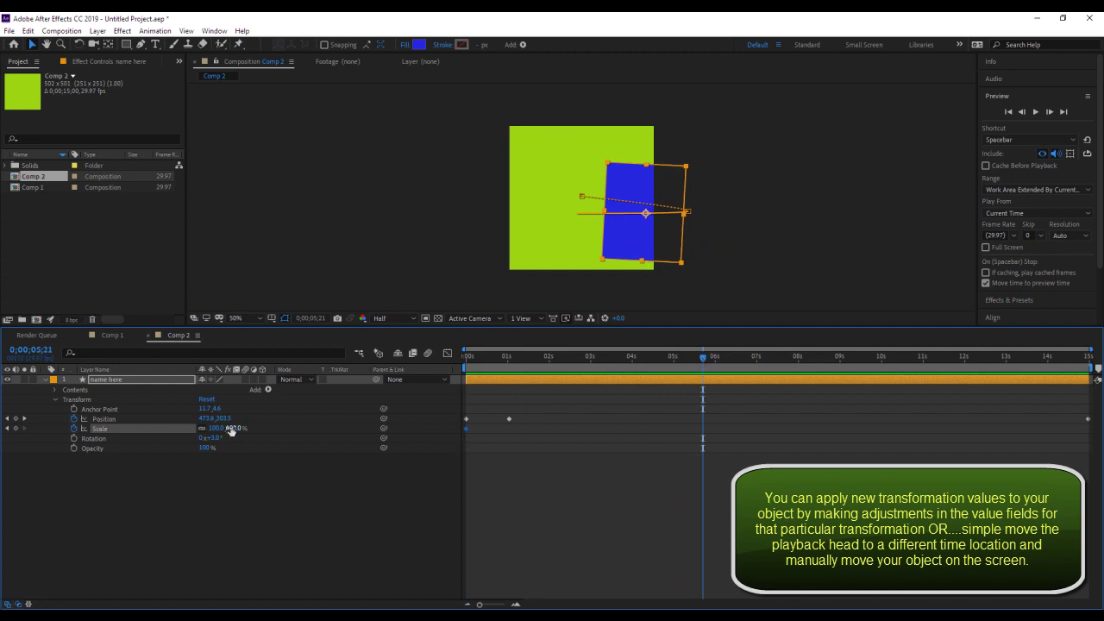
pyautogui.moveTo(235, 428)
pyautogui.mouseDown()
pyautogui.moveTo(221, 431)
pyautogui.moveTo(345, 433)
pyautogui.moveTo(286, 432)
pyautogui.moveTo(309, 433)
pyautogui.mouseUp()
pyautogui.press('space')
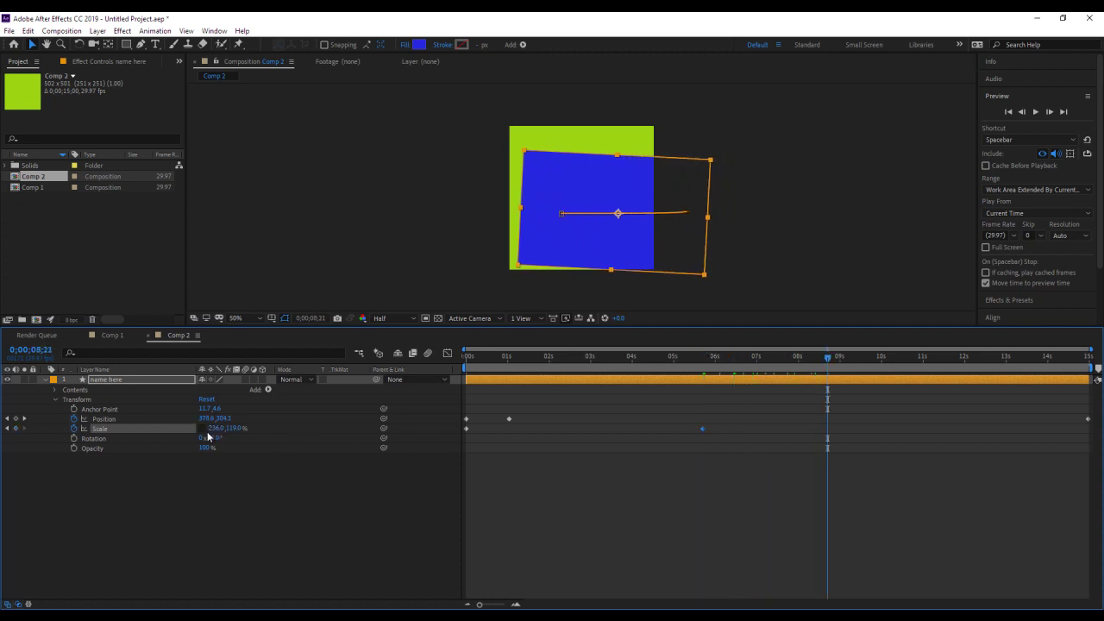
pyautogui.moveTo(232, 427); pyautogui.dragTo(207, 429)
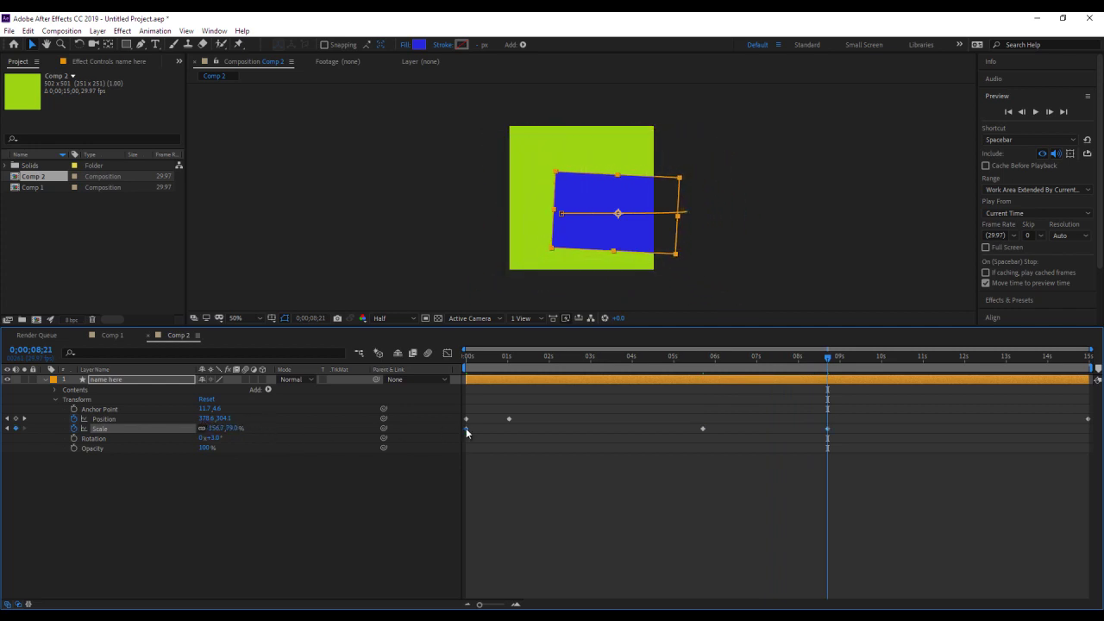
# Step: Copy the 100% Scale keyframe to 14;29 at the timeline's end, then preview from about 9 seconds
pyautogui.moveTo(467, 430)
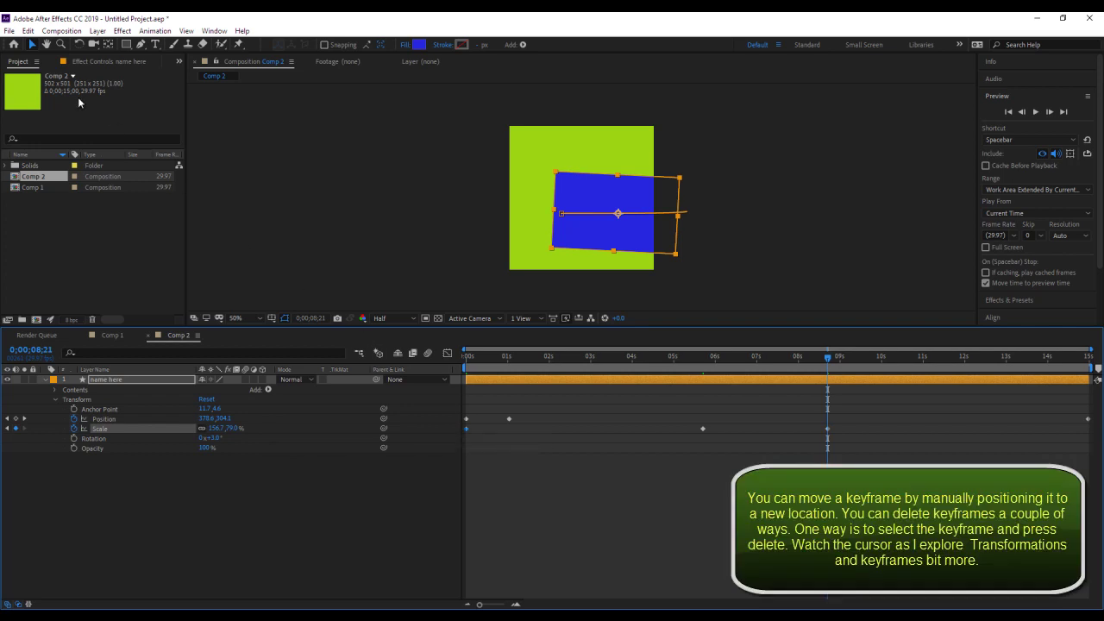
pyautogui.click(28, 31)
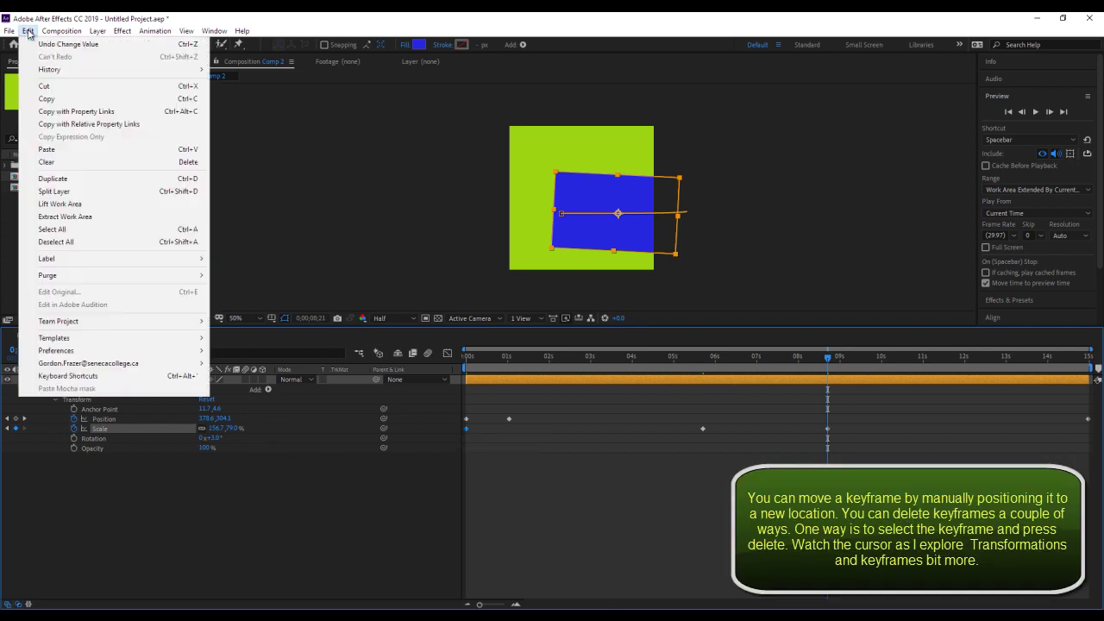
pyautogui.click(49, 103)
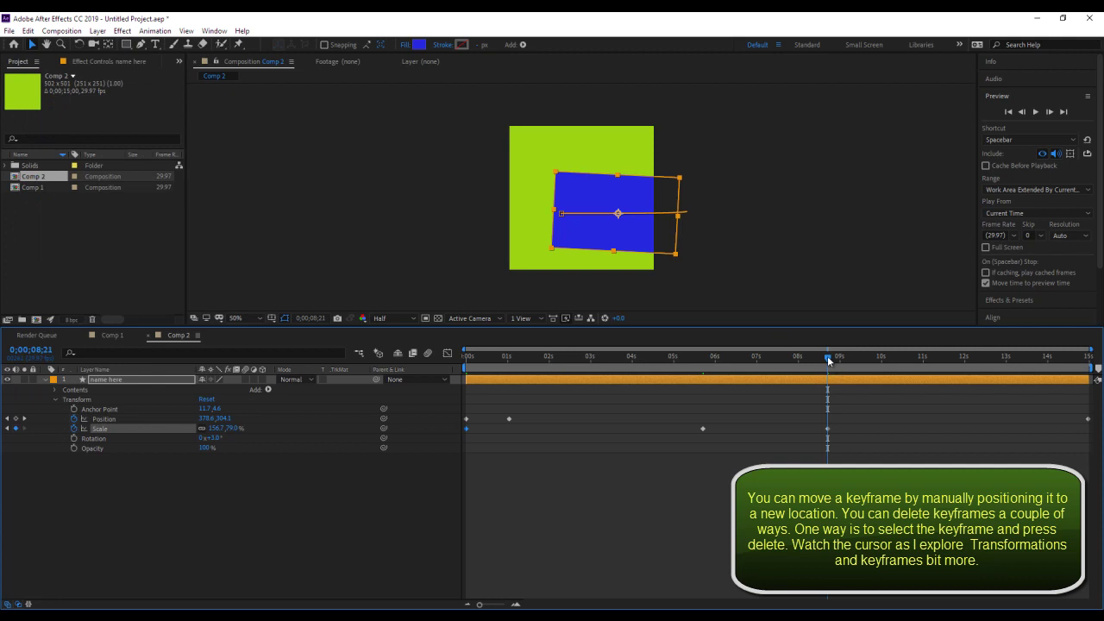
pyautogui.moveTo(828, 361); pyautogui.dragTo(1097, 373)
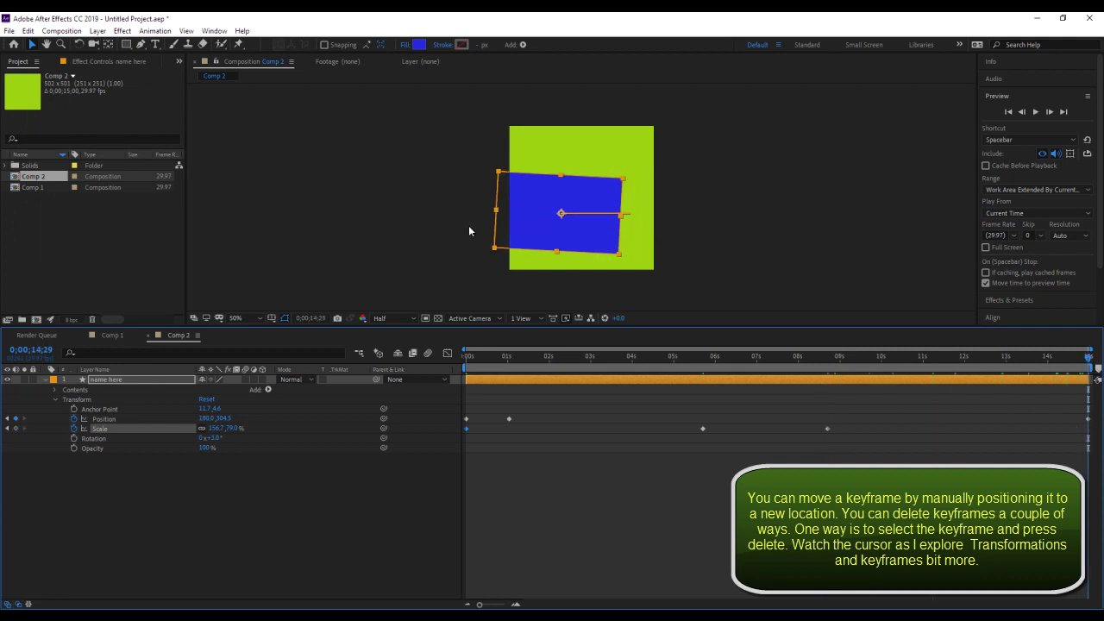
pyautogui.click(28, 31)
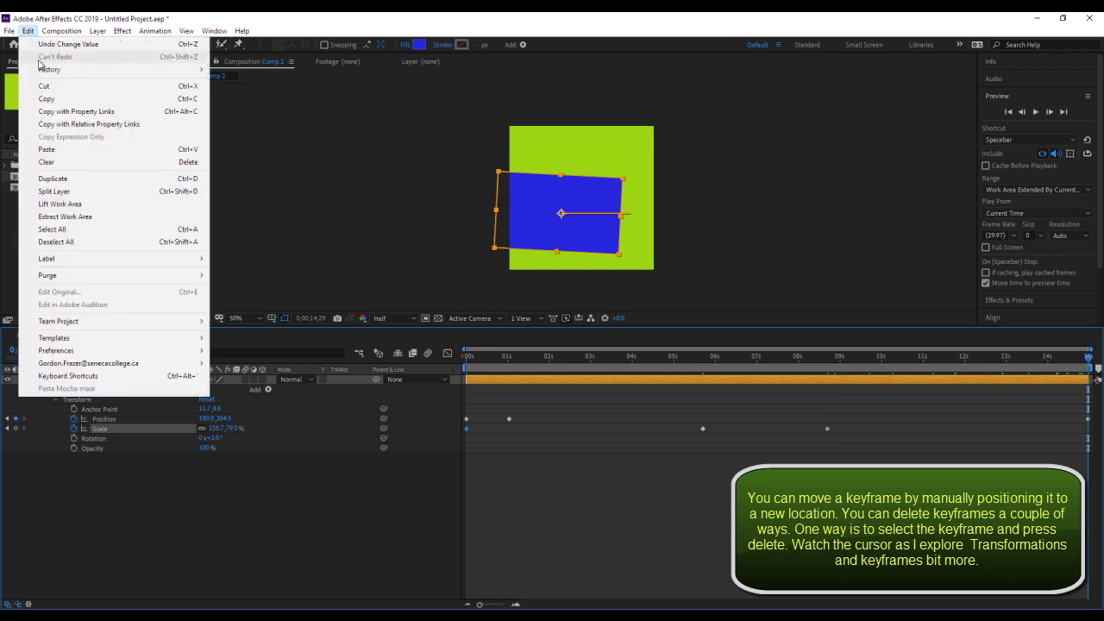
pyautogui.click(61, 150)
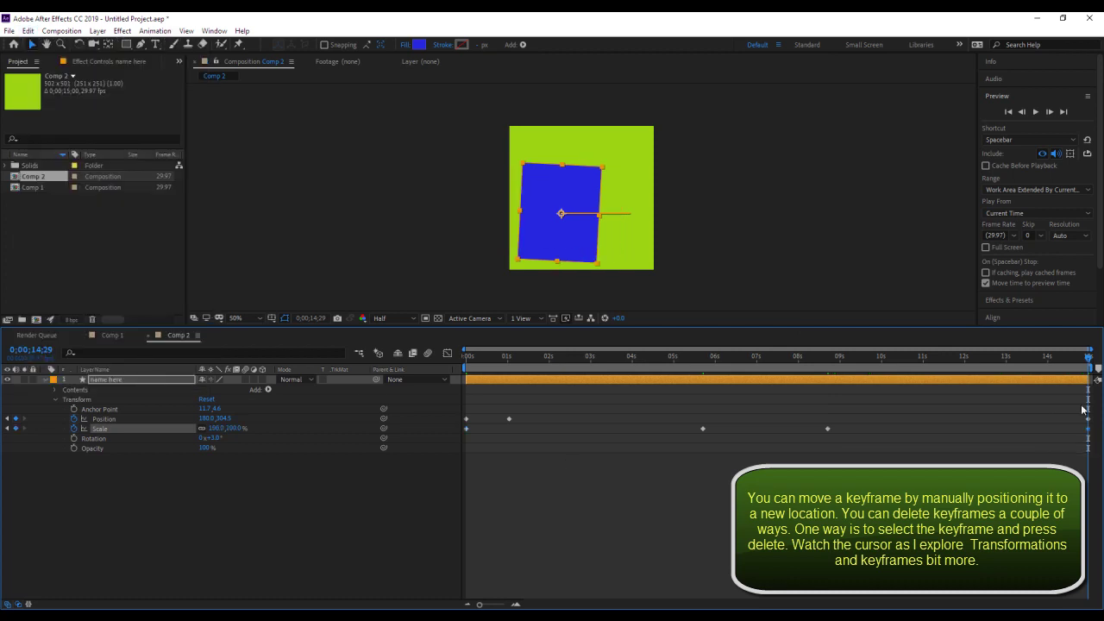
pyautogui.moveTo(1089, 361); pyautogui.dragTo(453, 368)
pyautogui.press('space')
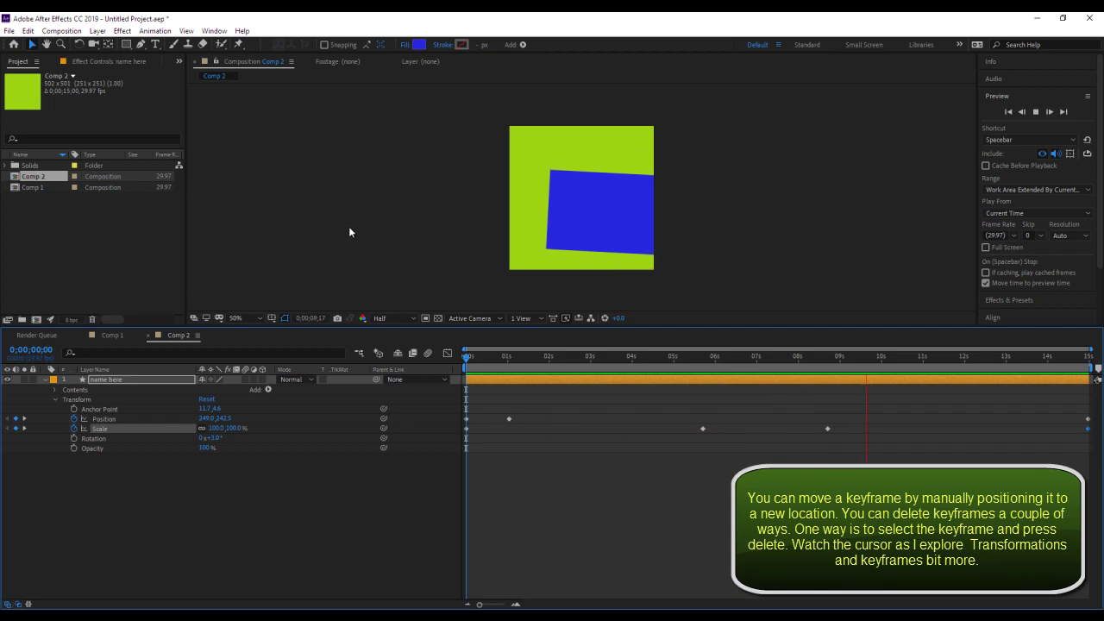
# Step: Pull the final Position and Scale keyframes back from 14:29 to about 9 seconds
pyautogui.press('space')
pyautogui.click(1068, 417)
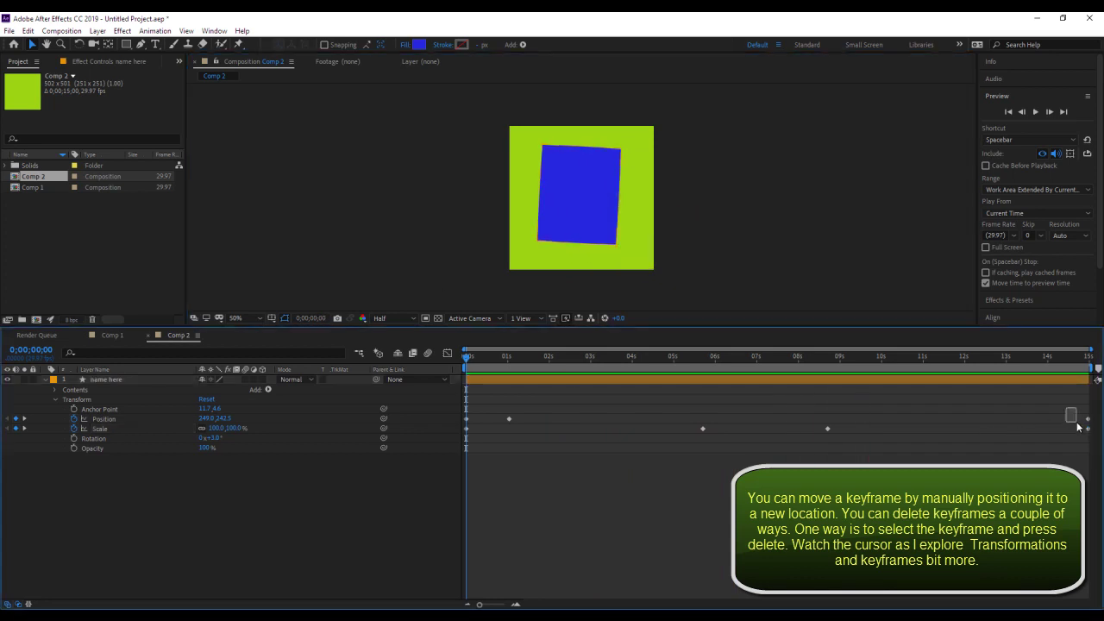
pyautogui.click(1088, 418)
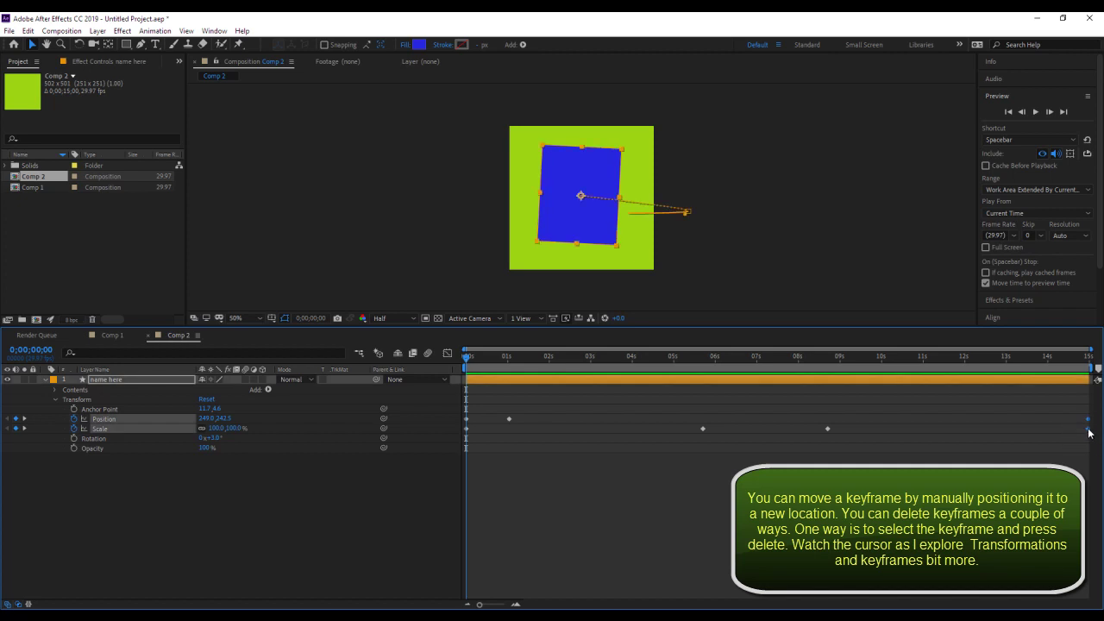
pyautogui.moveTo(1089, 433); pyautogui.dragTo(1032, 429)
pyautogui.moveTo(863, 427); pyautogui.dragTo(843, 427)
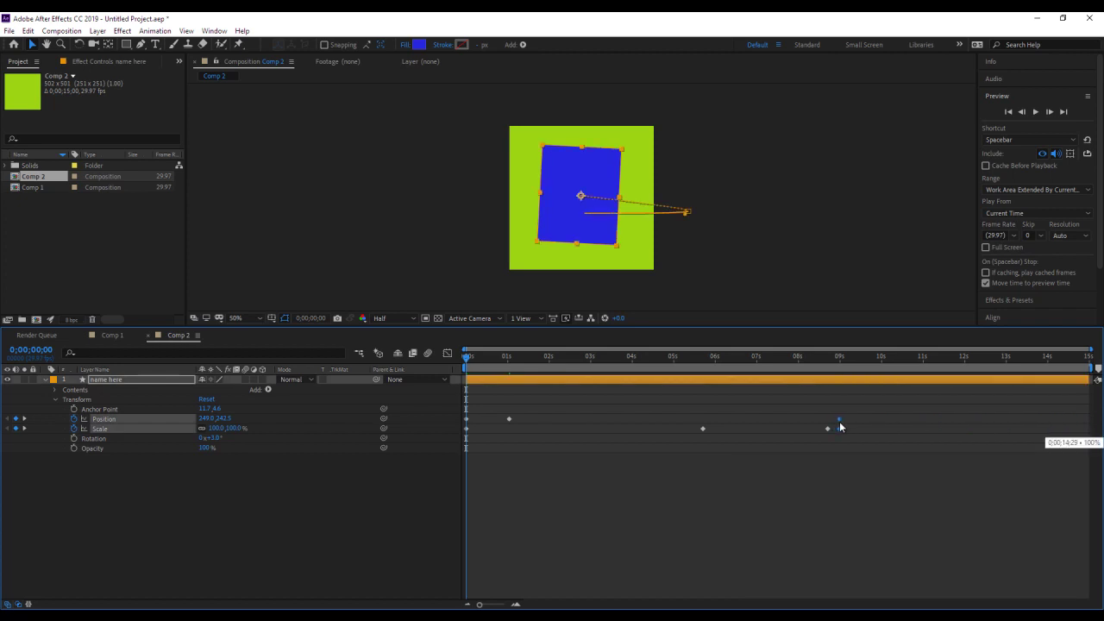
pyautogui.click(947, 371)
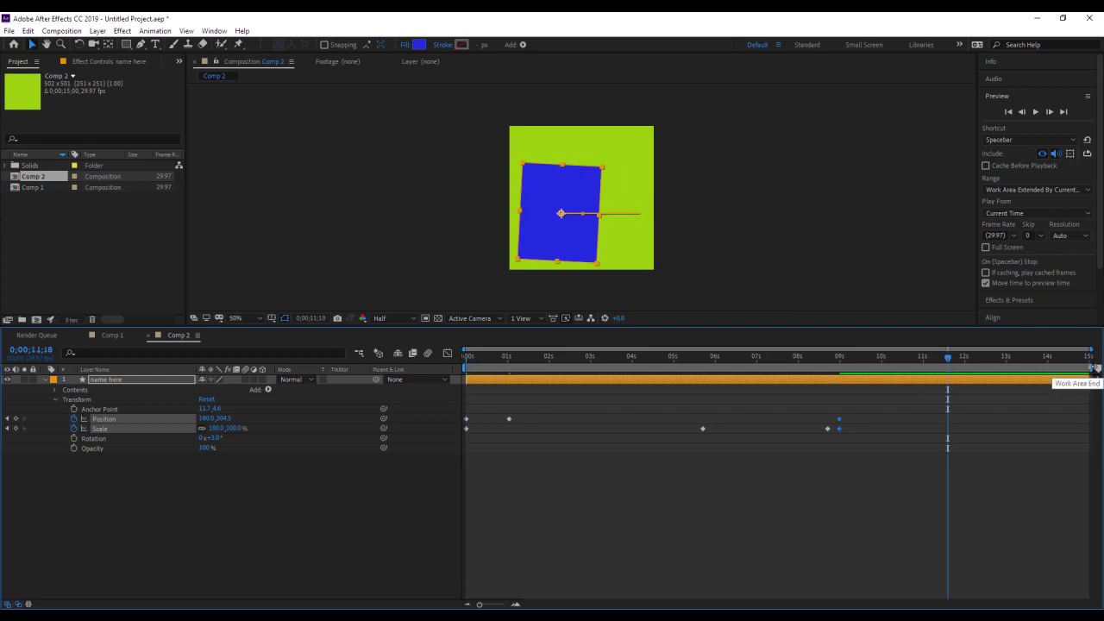
# Step: End the work area near 9 seconds, preview it, then shift it to span 1–10 seconds
pyautogui.moveTo(1093, 369); pyautogui.dragTo(853, 370)
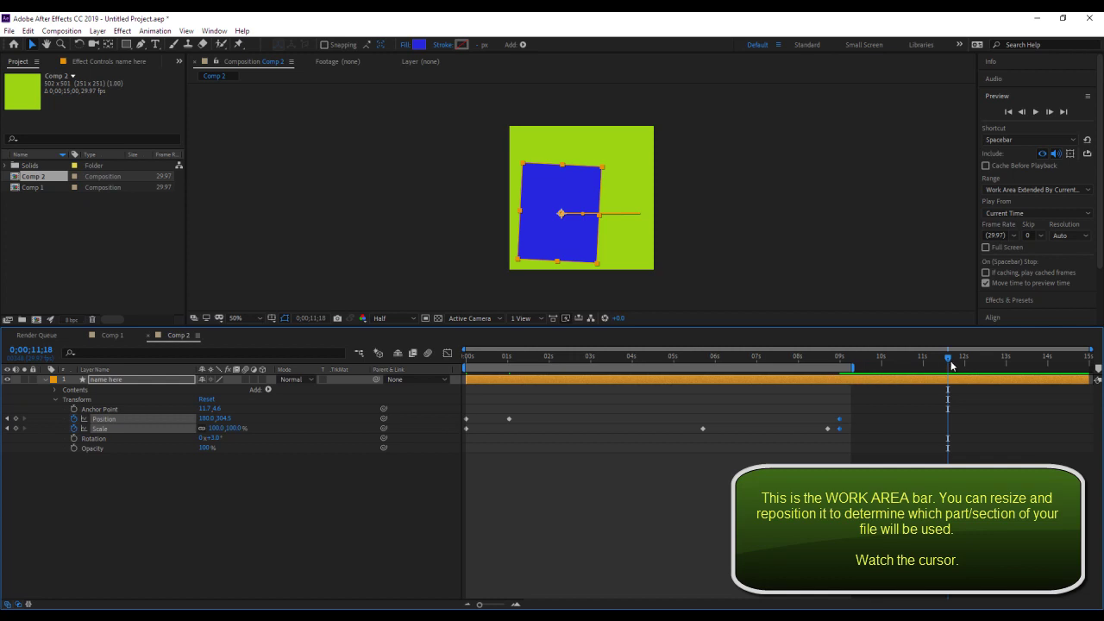
pyautogui.moveTo(945, 363); pyautogui.dragTo(467, 367)
pyautogui.press('space')
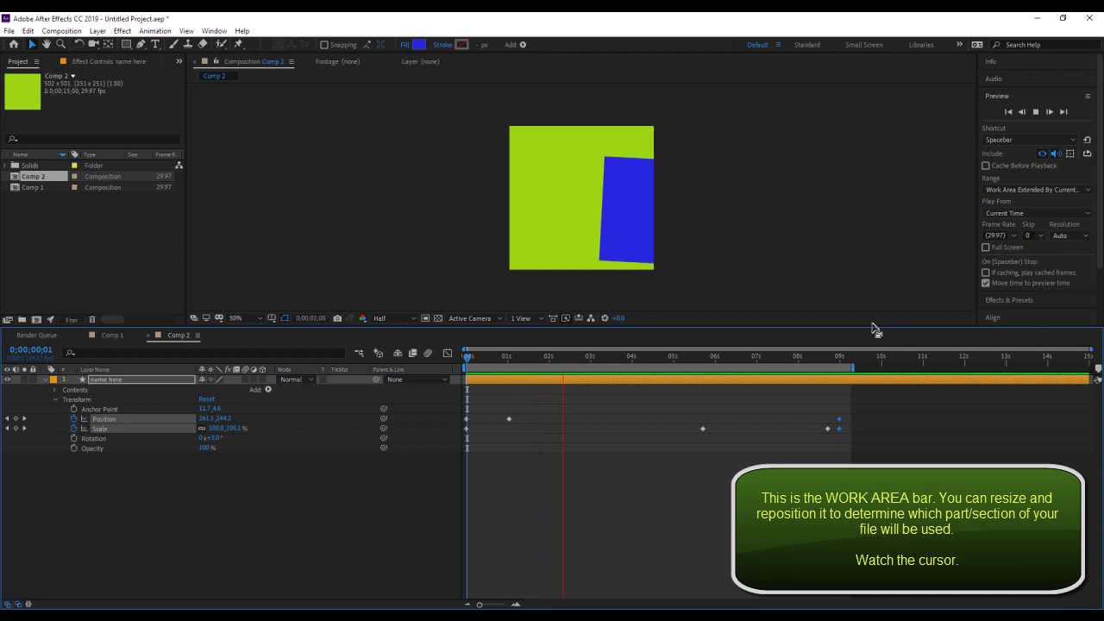
pyautogui.press('space')
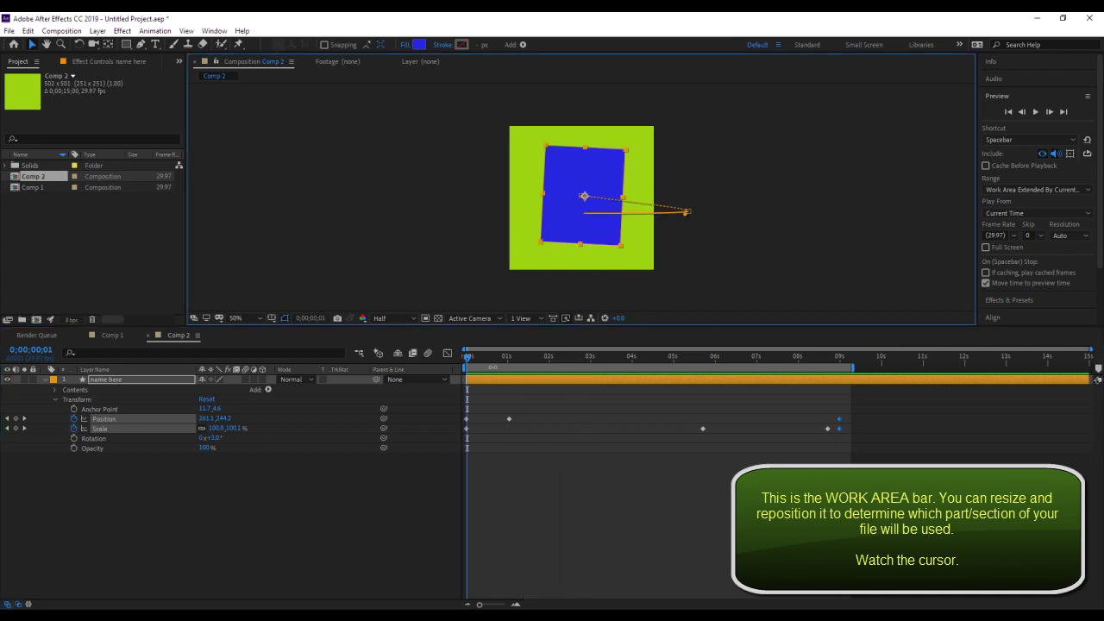
pyautogui.moveTo(507, 368); pyautogui.dragTo(526, 373)
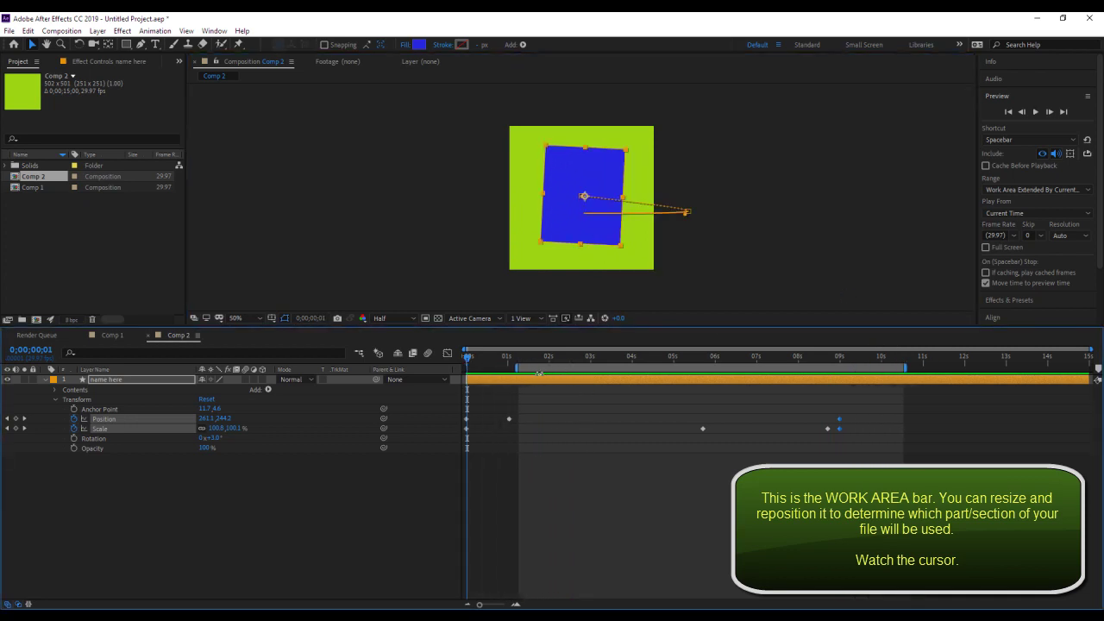
# Step: Move the opening Position and Scale keyframes to 1 second and preview from there
pyautogui.moveTo(510, 419); pyautogui.dragTo(553, 419)
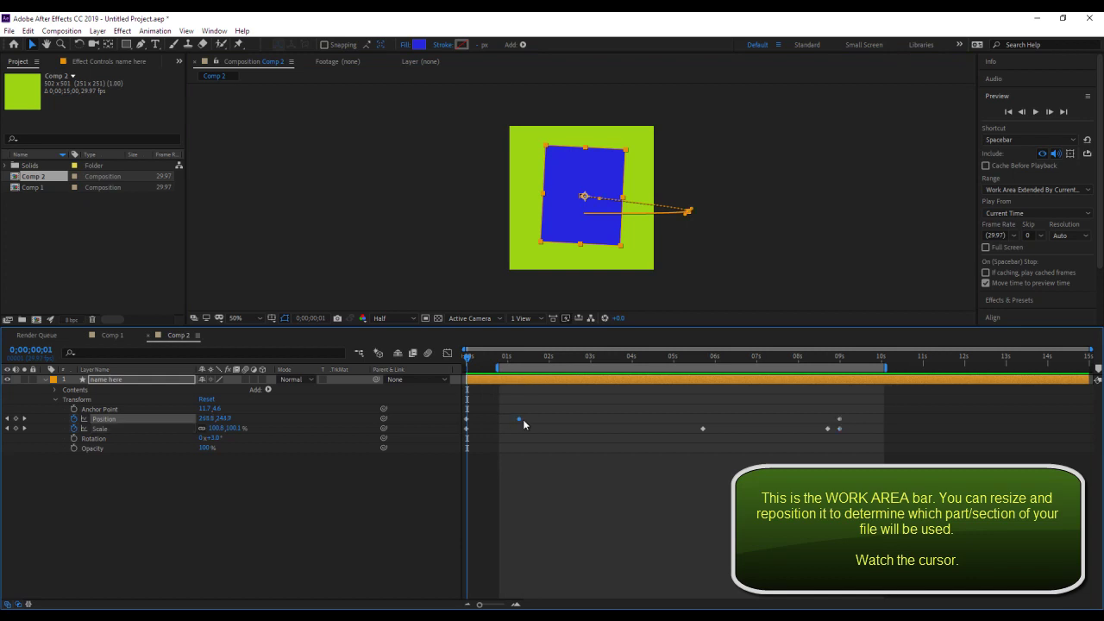
pyautogui.moveTo(479, 415)
pyautogui.mouseDown()
pyautogui.moveTo(467, 438)
pyautogui.moveTo(462, 428)
pyautogui.moveTo(504, 423)
pyautogui.mouseUp()
pyautogui.click(482, 357)
pyautogui.moveTo(496, 363); pyautogui.dragTo(509, 365)
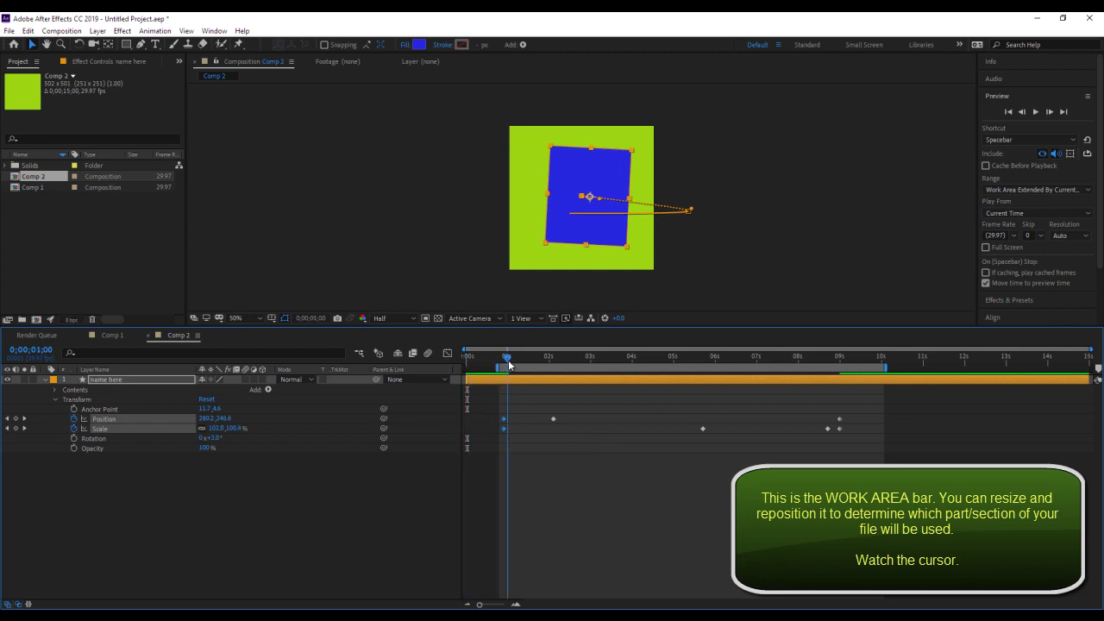
pyautogui.press('space')
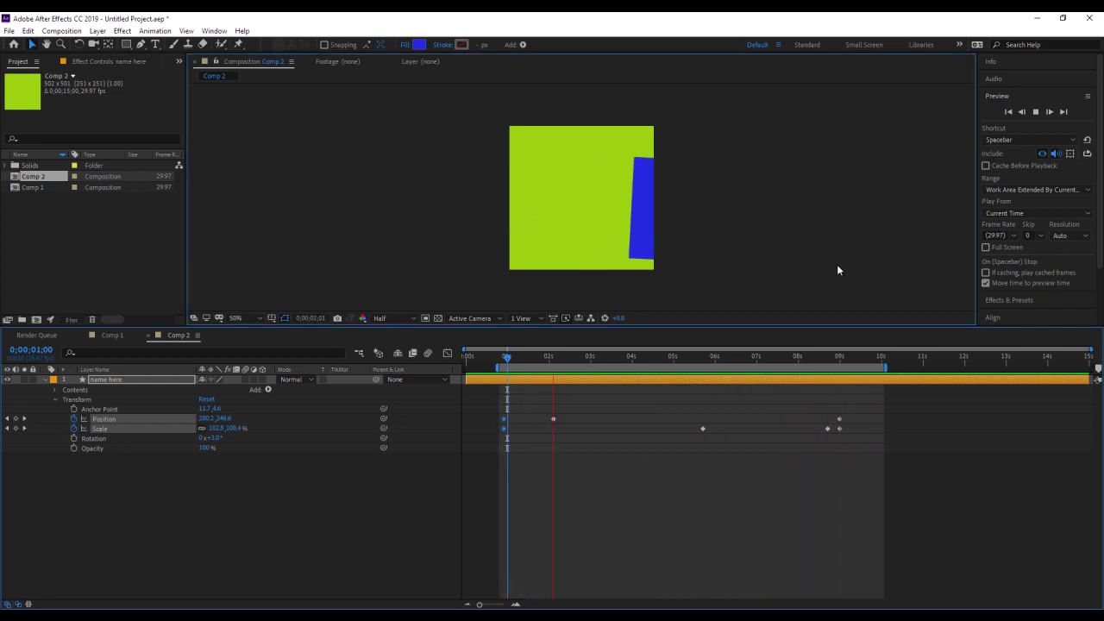
pyautogui.press('space')
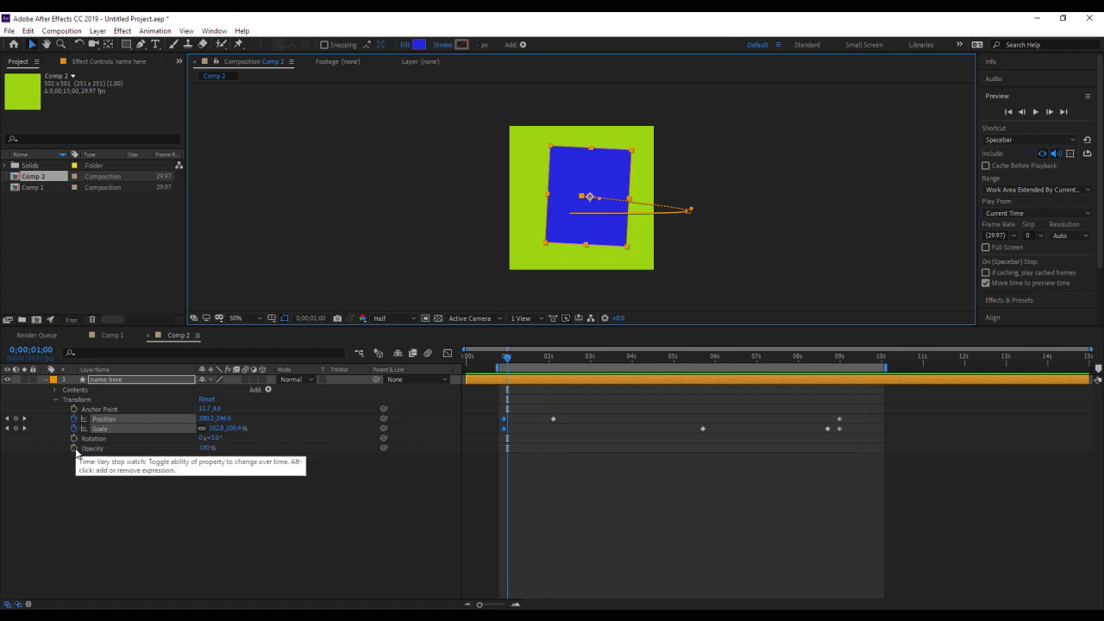
# Step: Draw a wide ellipse across the composition's middle with a 26DF97 green fill
pyautogui.click(45, 380)
pyautogui.click(276, 263)
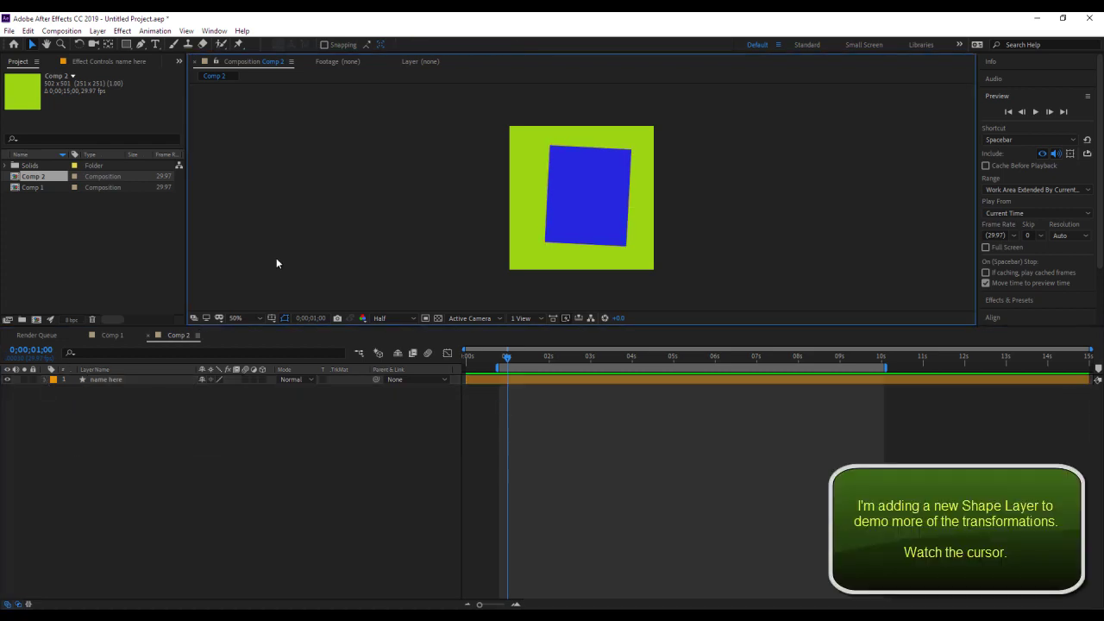
pyautogui.moveTo(126, 44); pyautogui.dragTo(154, 69)
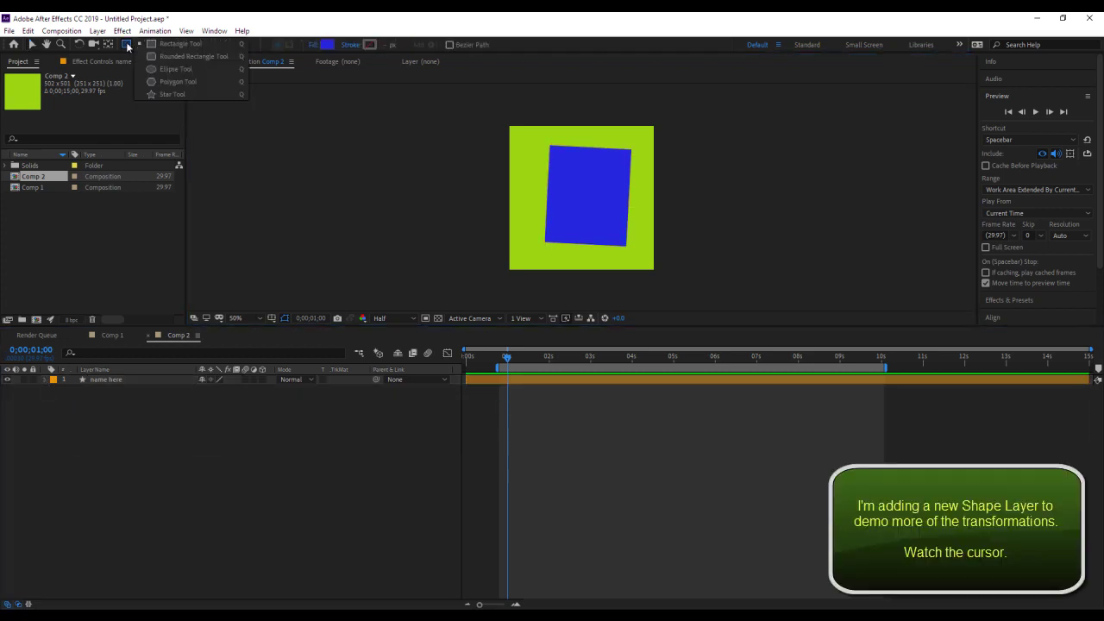
pyautogui.click(155, 70)
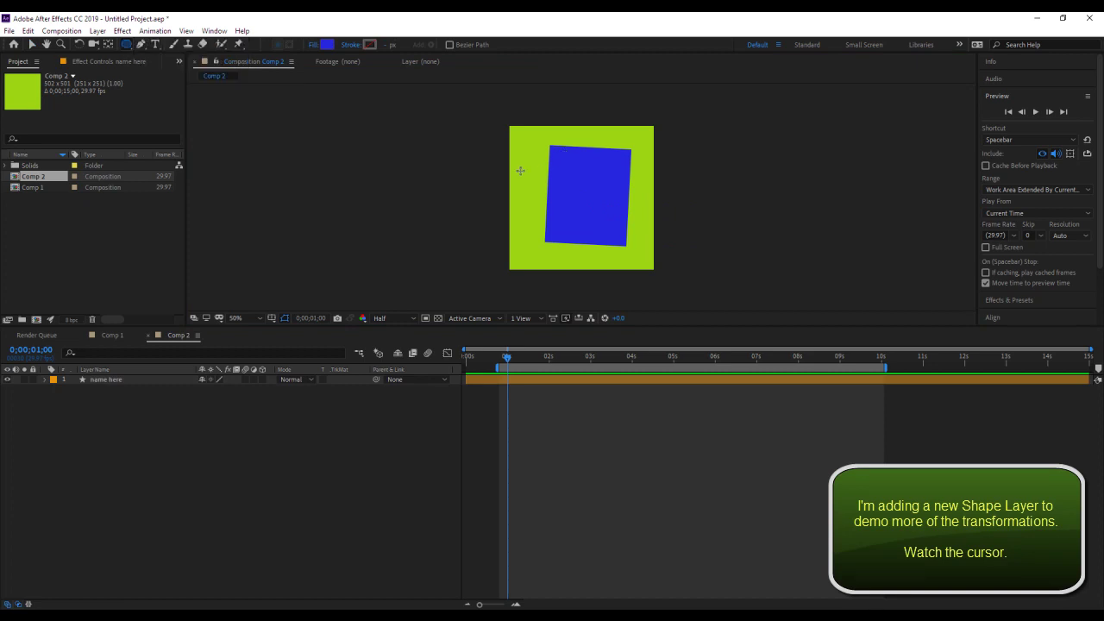
pyautogui.moveTo(494, 175); pyautogui.dragTo(684, 221)
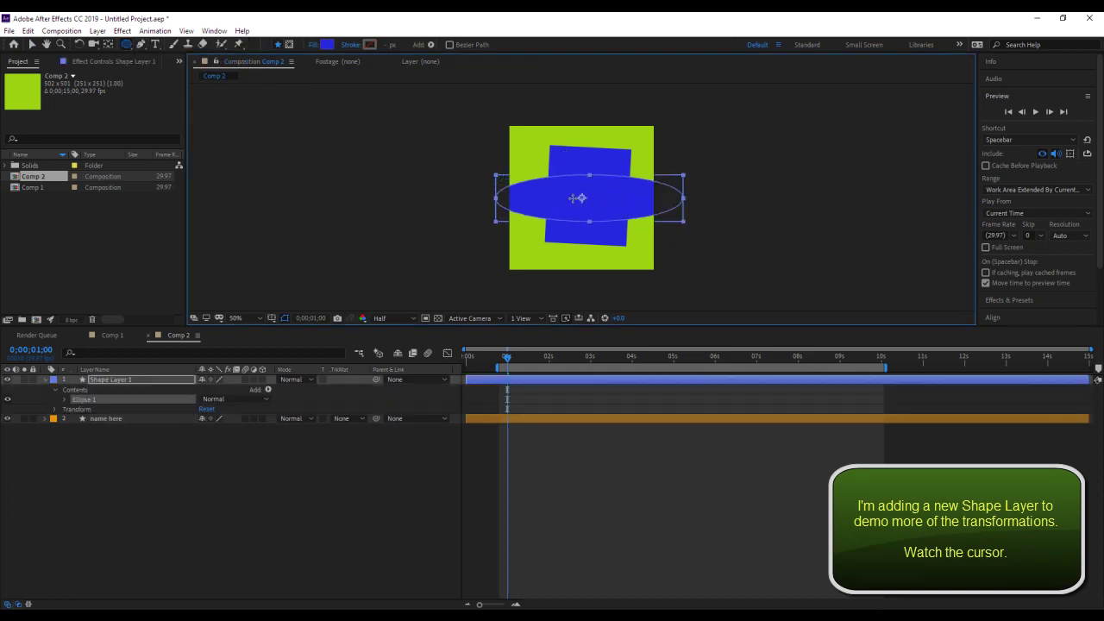
pyautogui.click(326, 45)
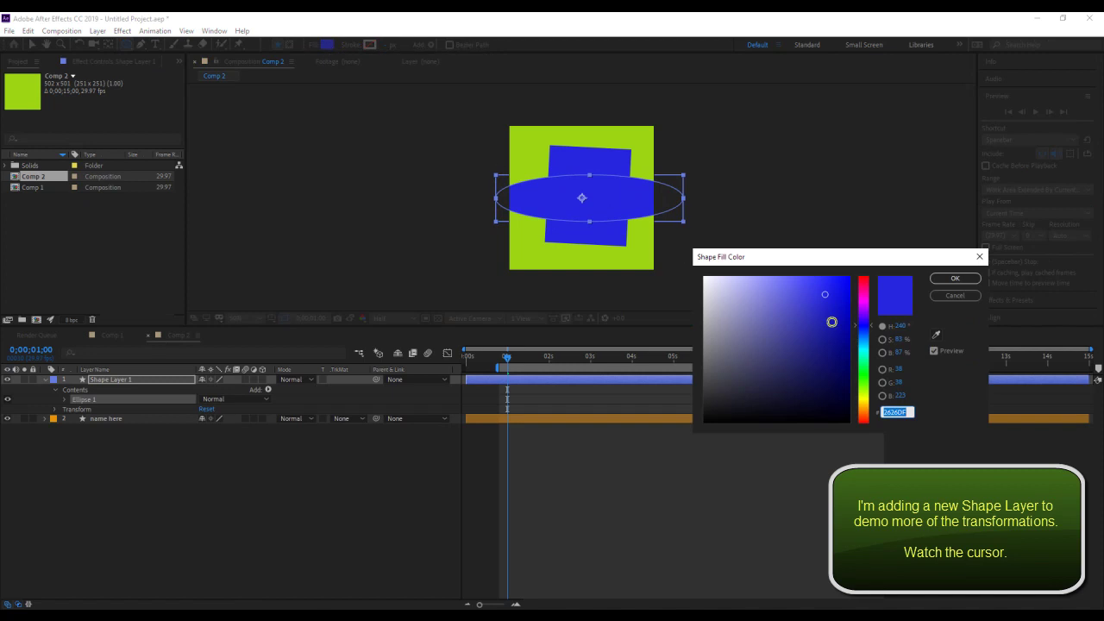
pyautogui.click(864, 363)
pyautogui.click(935, 278)
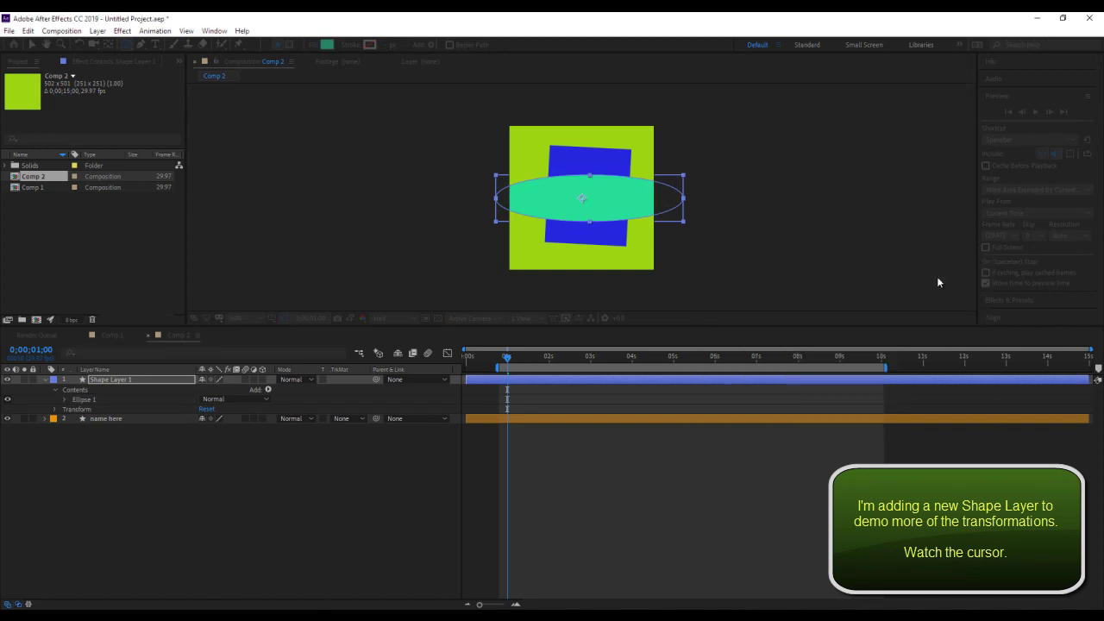
# Step: Rename the new shape layer to 'green oval thing'
pyautogui.rightClick(124, 377)
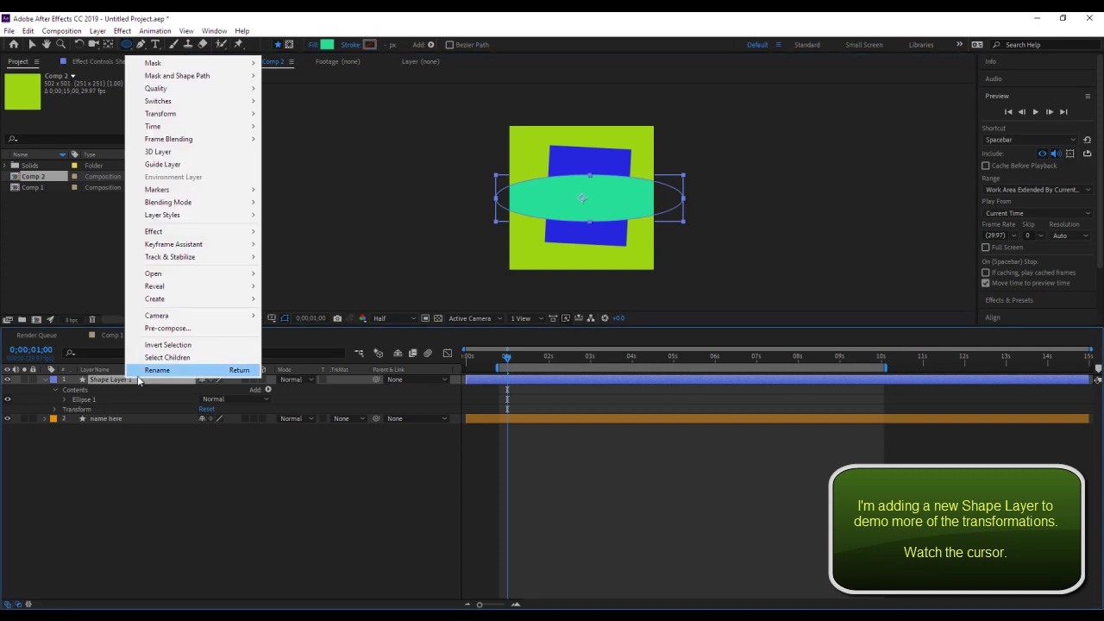
pyautogui.click(151, 371)
pyautogui.write('green oval thing')
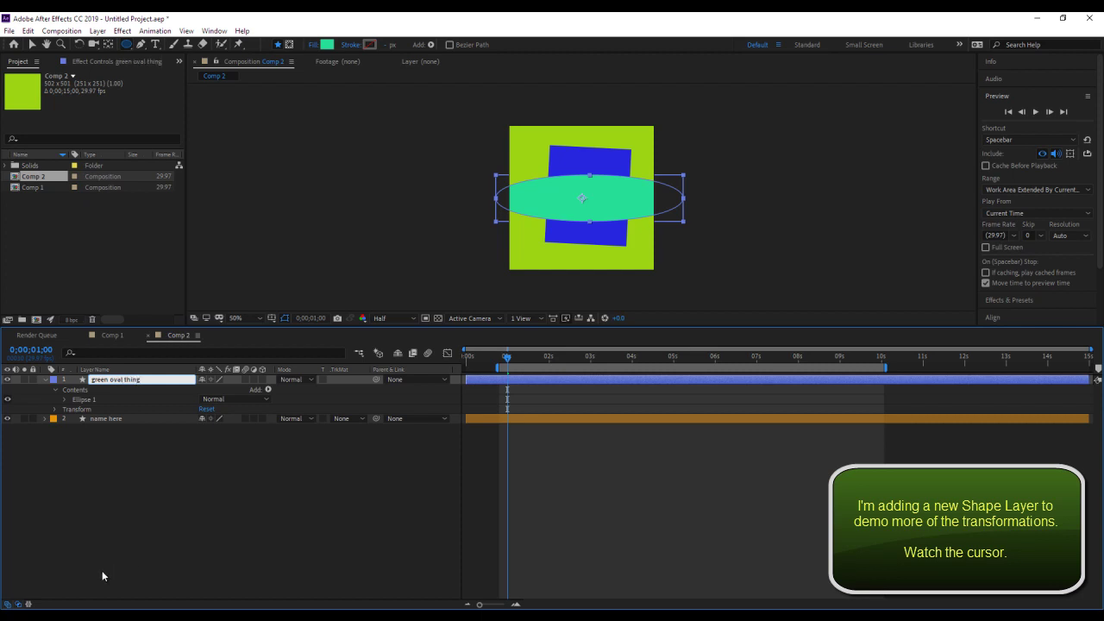
pyautogui.press('Return')
# Step: Keyframe the oval's Rotation at 1 second and rotate it further at 6 seconds
pyautogui.click(54, 409)
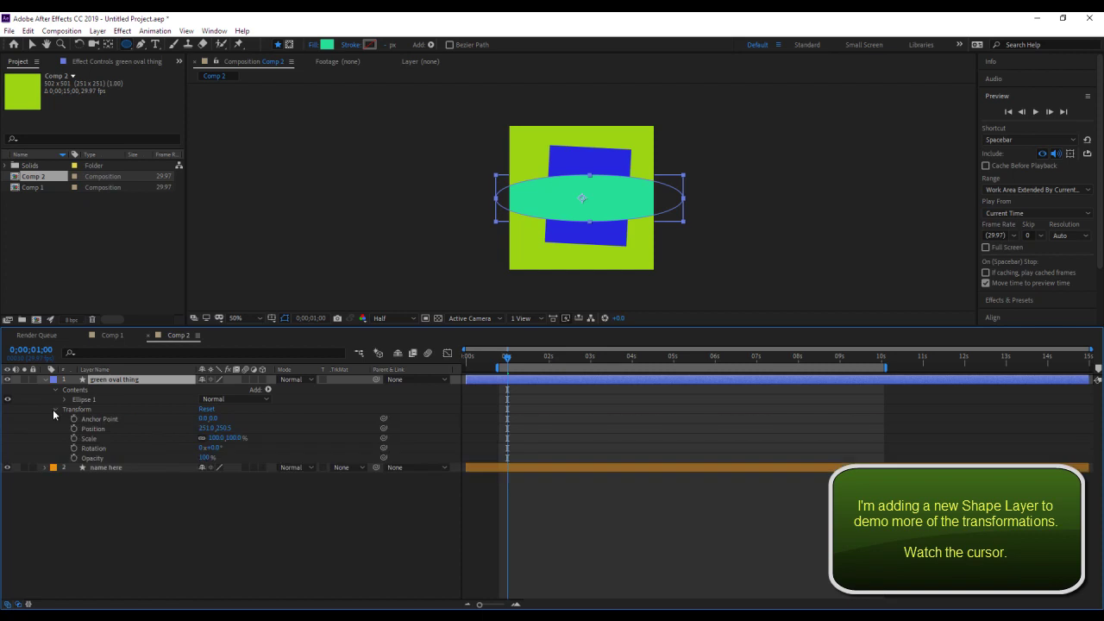
pyautogui.click(74, 449)
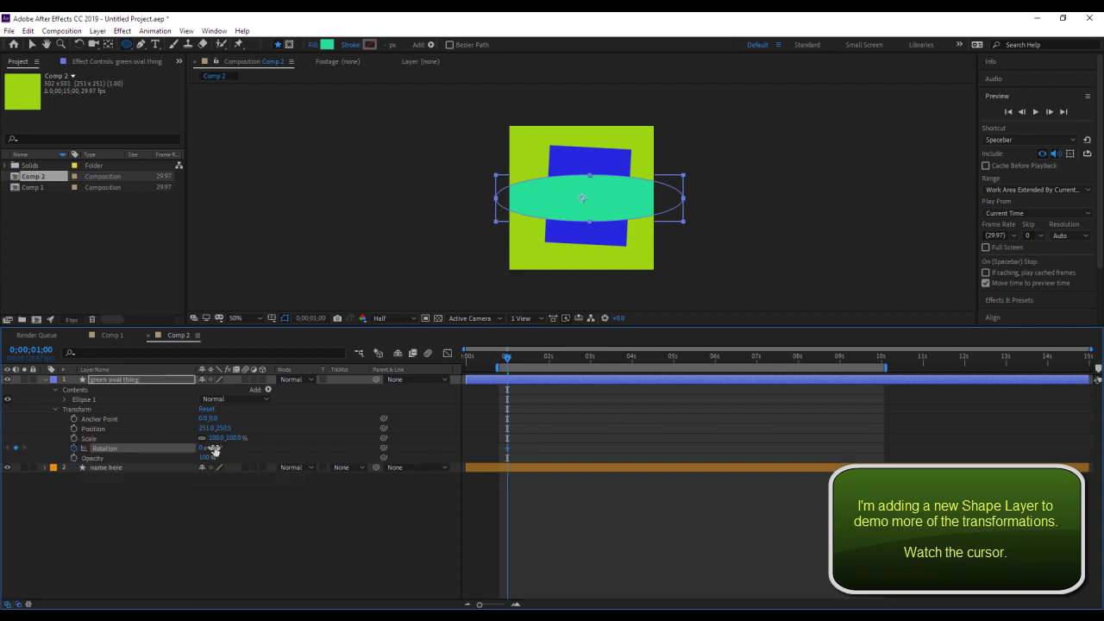
pyautogui.moveTo(215, 450); pyautogui.dragTo(217, 457)
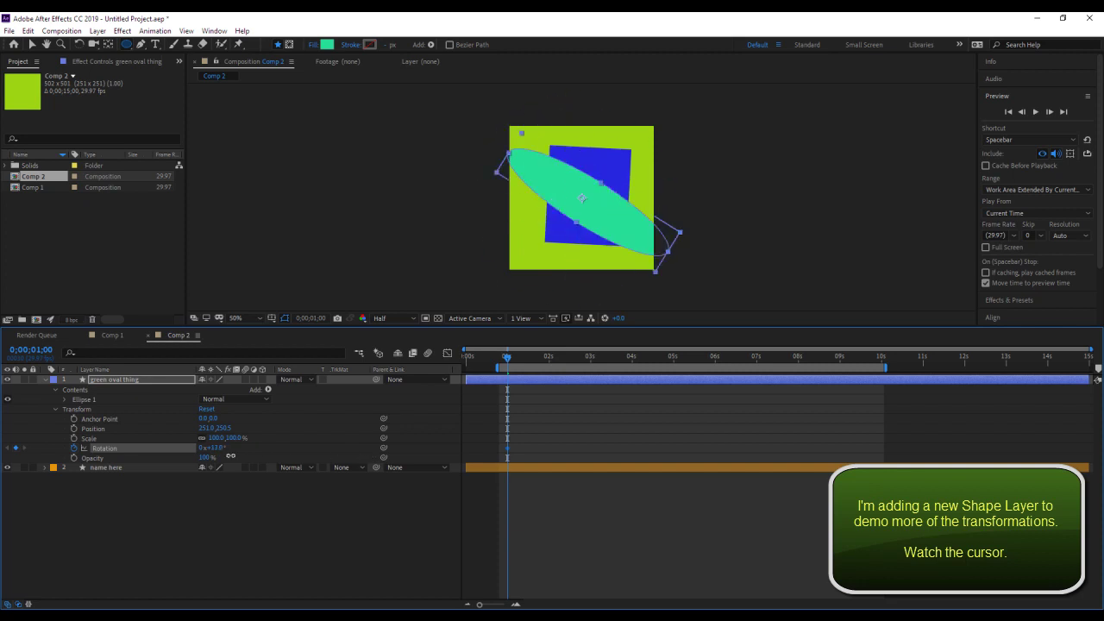
pyautogui.moveTo(508, 359); pyautogui.dragTo(720, 357)
pyautogui.moveTo(215, 448); pyautogui.dragTo(343, 450)
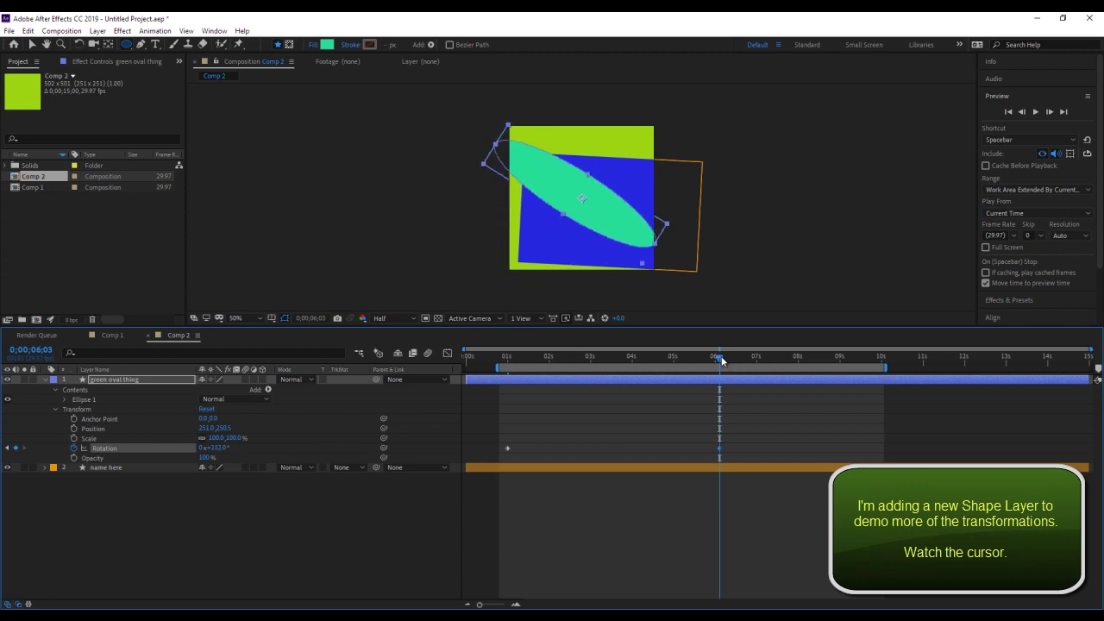
pyautogui.moveTo(721, 361)
pyautogui.mouseDown()
pyautogui.moveTo(720, 386)
pyautogui.moveTo(523, 398)
pyautogui.mouseUp()
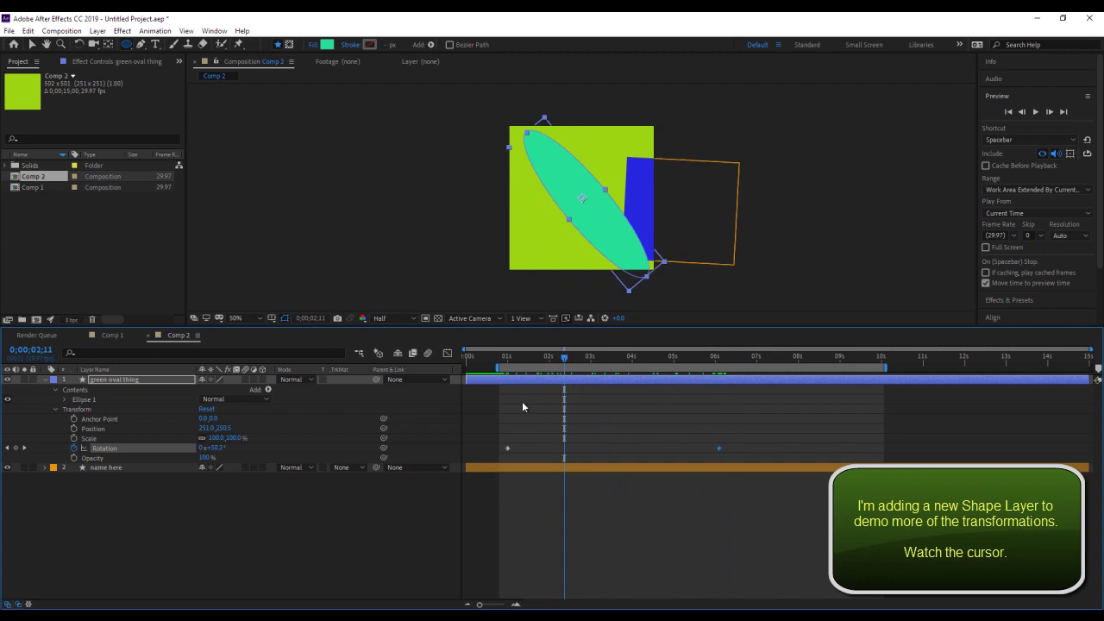
# Step: Copy the first Rotation keyframe, paste it at 0;00;09;20, and preview the spin
pyautogui.click(508, 448)
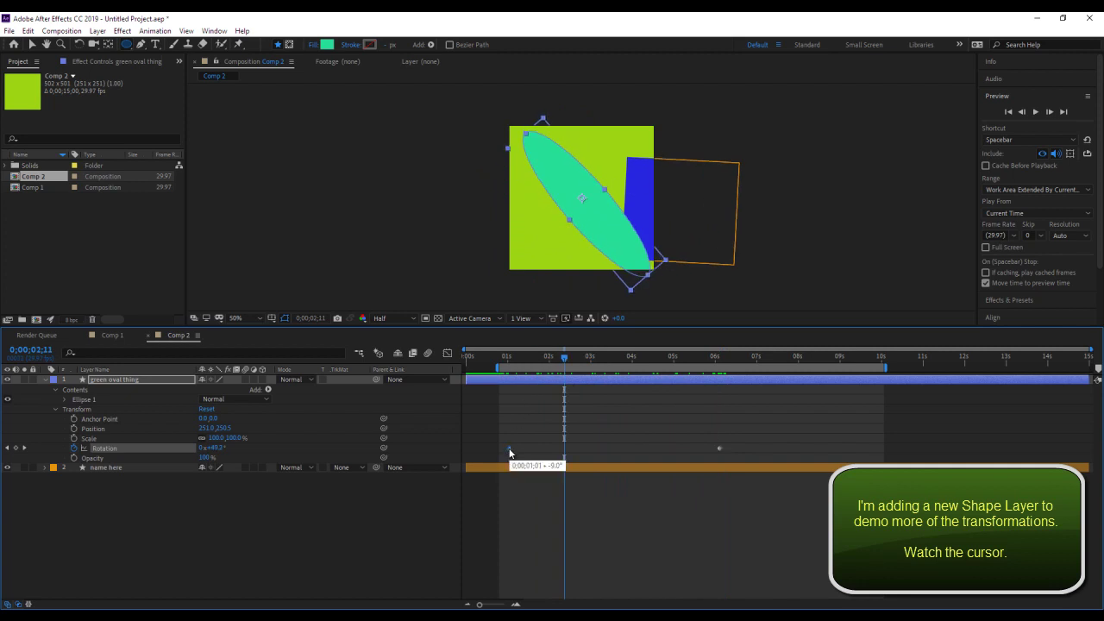
pyautogui.click(28, 31)
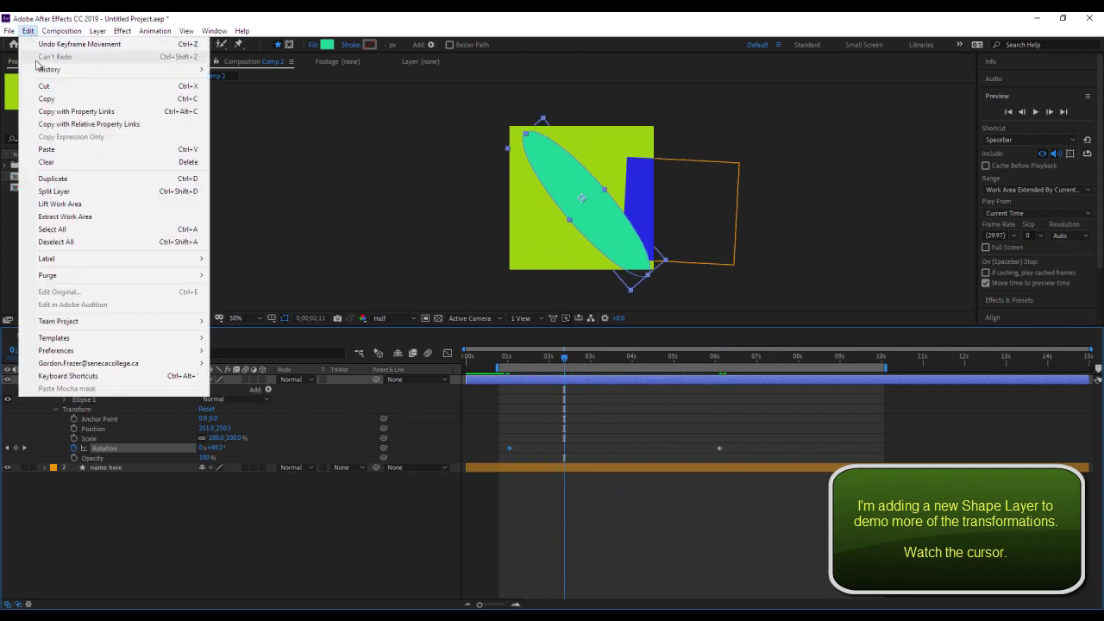
pyautogui.click(59, 99)
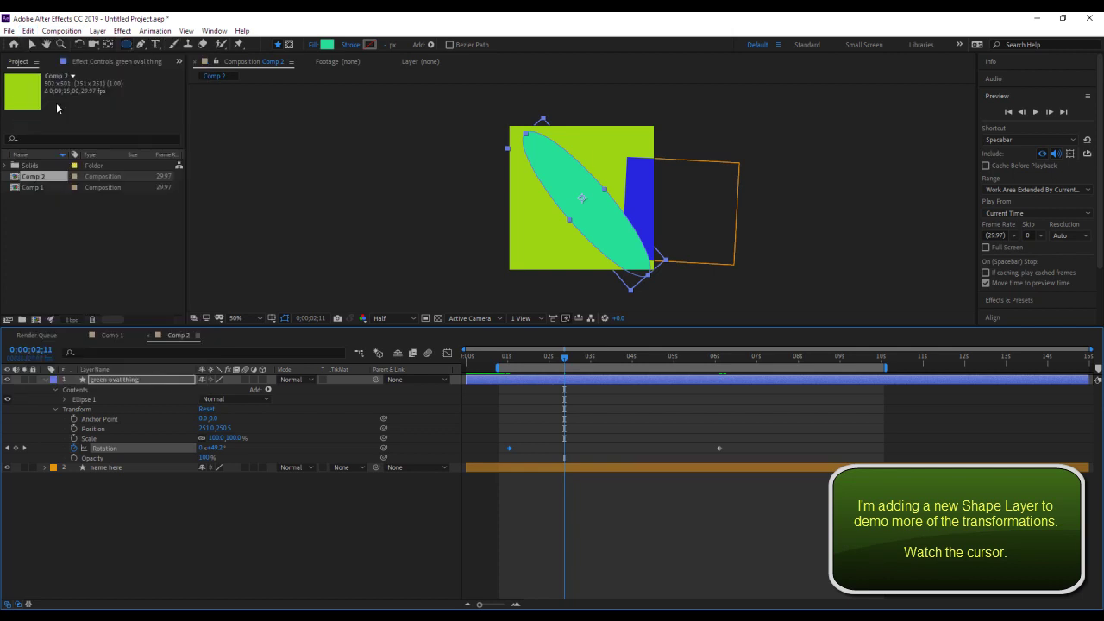
pyautogui.moveTo(565, 358); pyautogui.dragTo(869, 375)
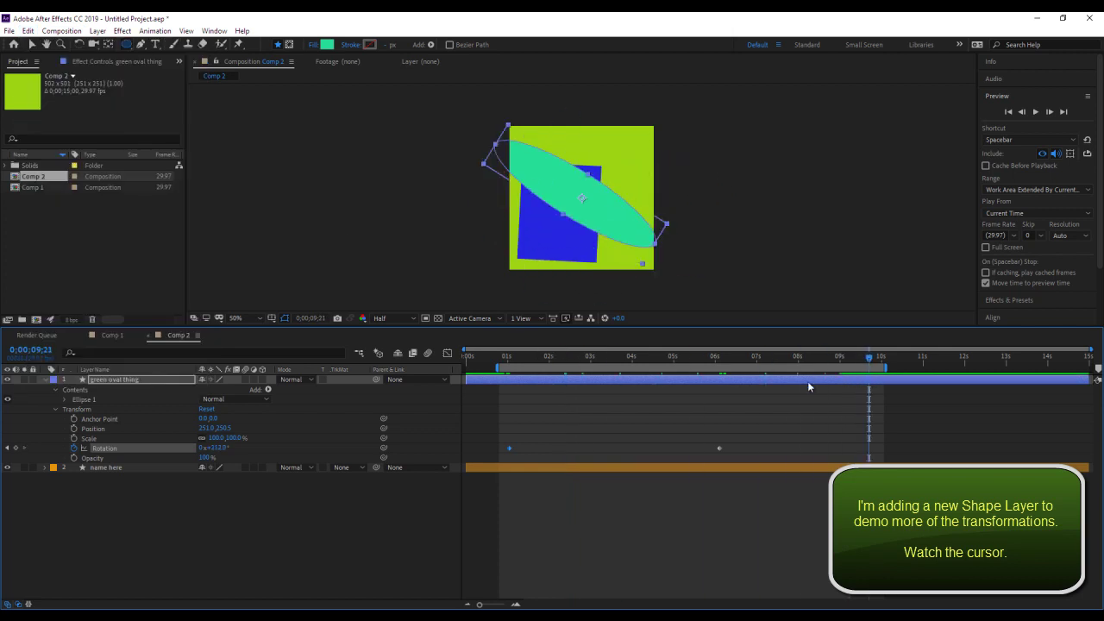
pyautogui.hotkey('ctrl', 'v')
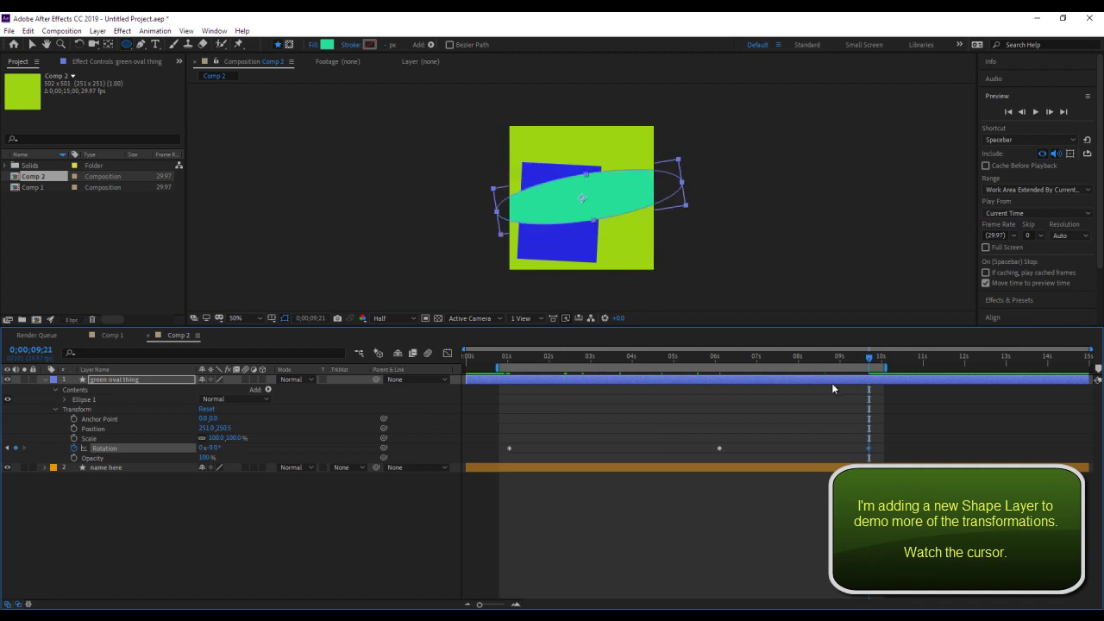
pyautogui.moveTo(870, 357); pyautogui.dragTo(506, 368)
pyautogui.press('space')
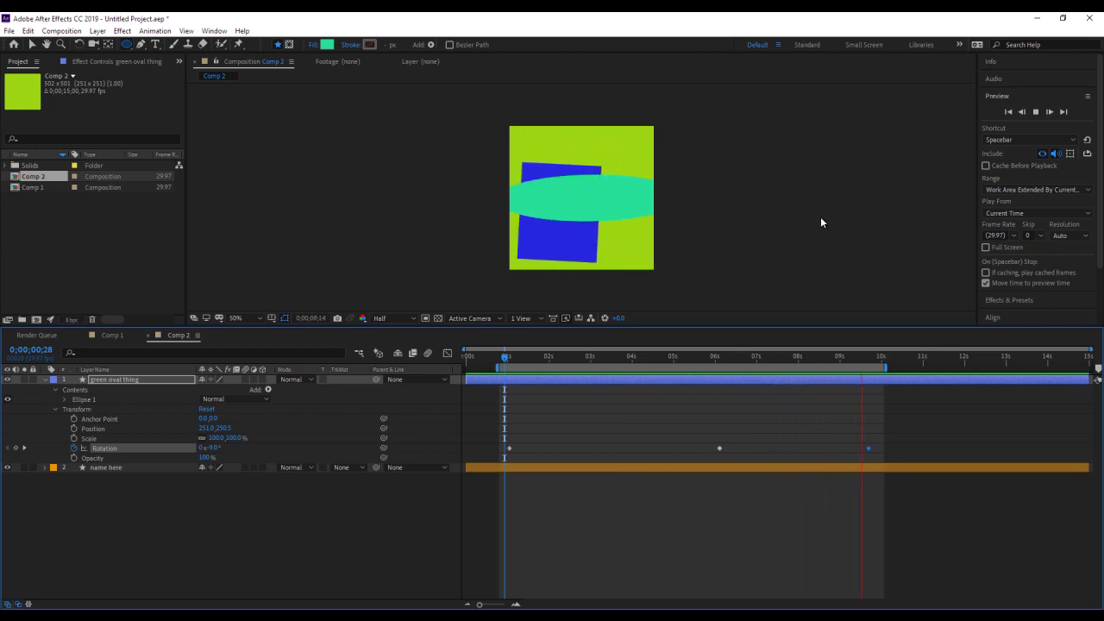
pyautogui.click(819, 217)
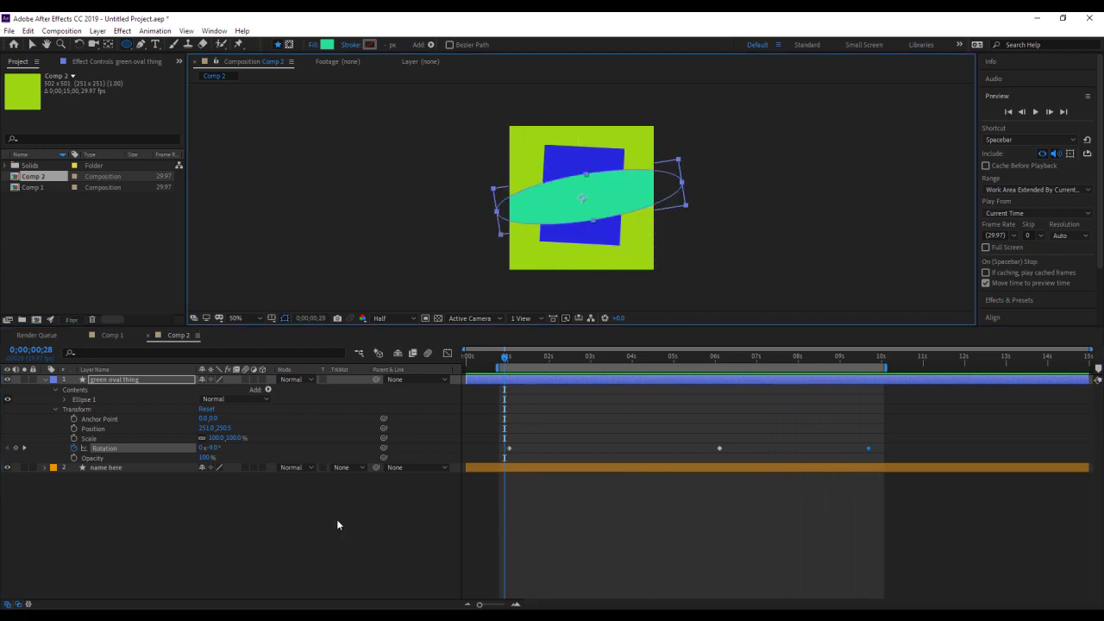
# Step: Keyframe the oval's Opacity, lower it near 4.5 s, restore 100% near 8.3 s, then preview
pyautogui.click(74, 458)
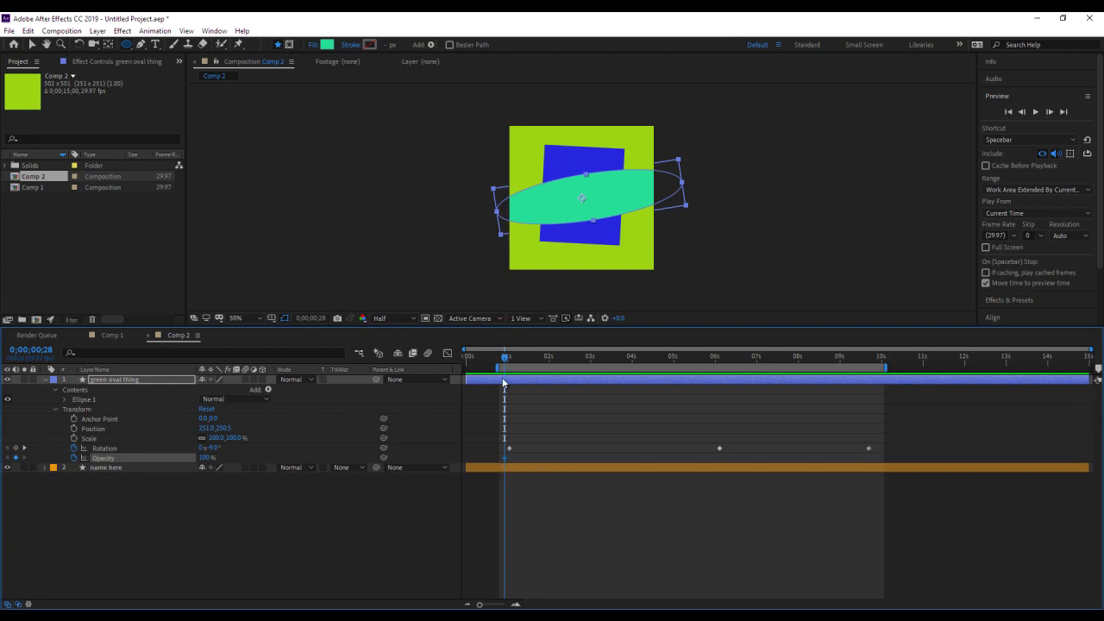
pyautogui.press('pagedown')
pyautogui.press('pagedown')
pyautogui.moveTo(529, 360); pyautogui.dragTo(651, 361)
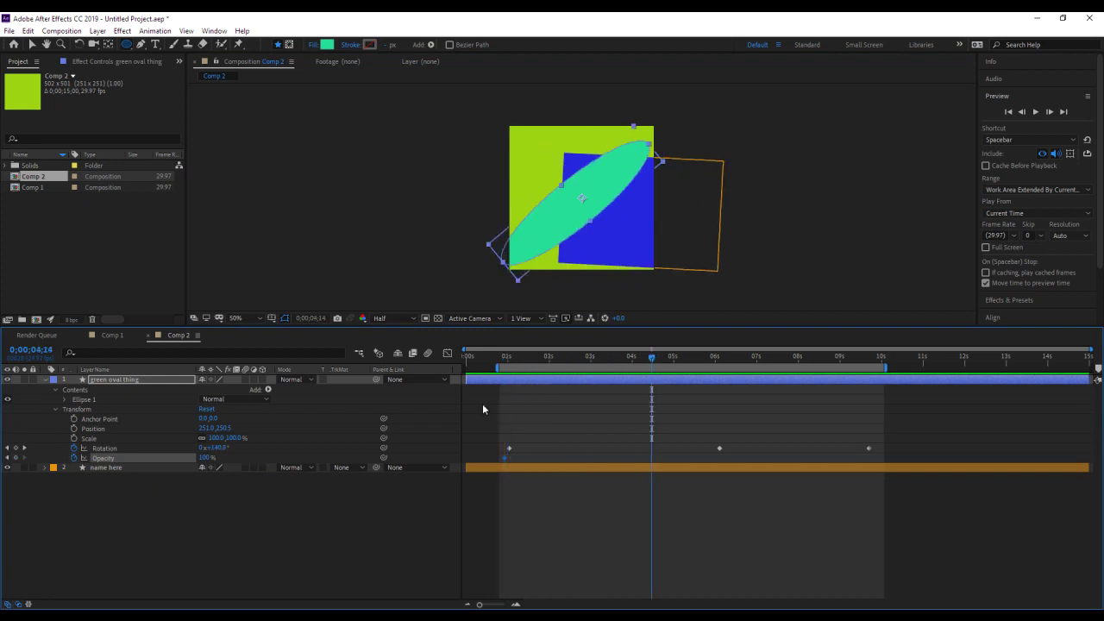
pyautogui.moveTo(209, 457); pyautogui.dragTo(244, 462)
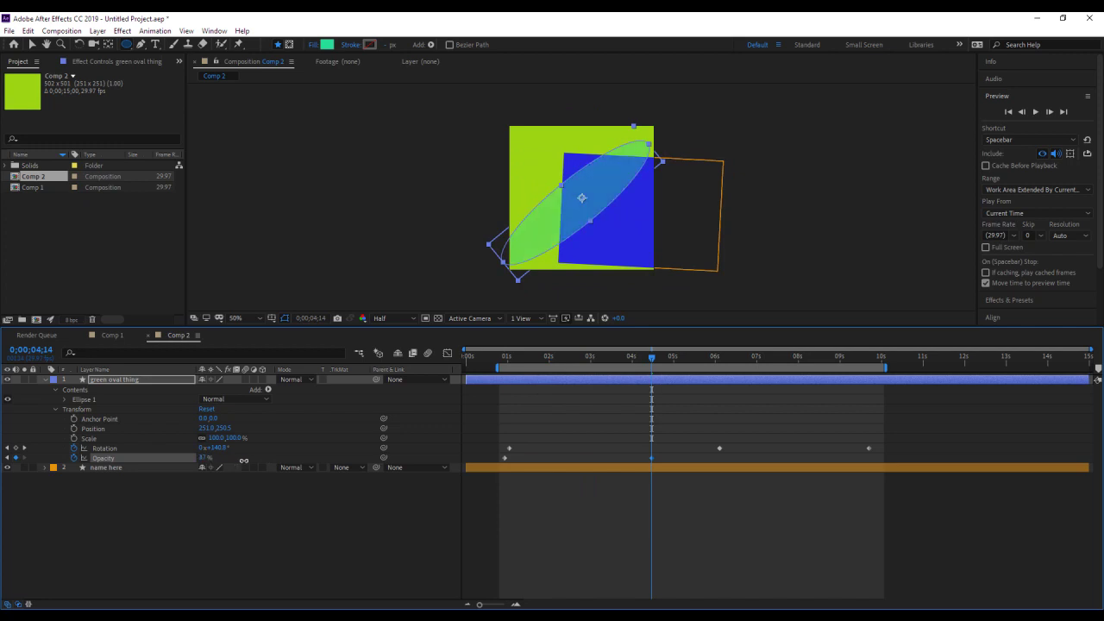
pyautogui.moveTo(653, 367); pyautogui.dragTo(811, 360)
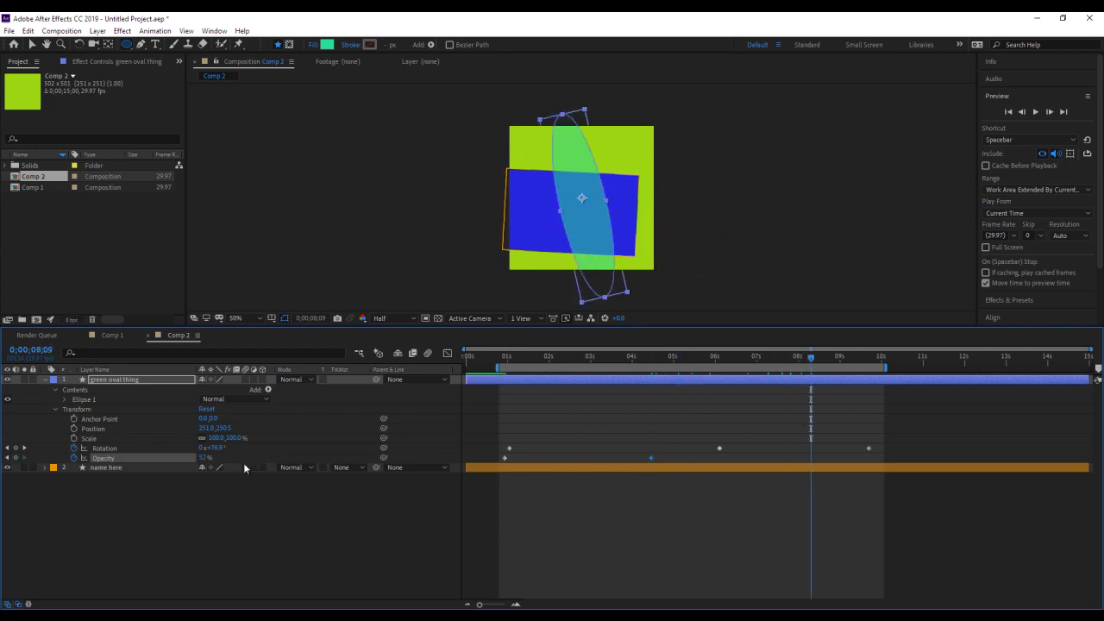
pyautogui.moveTo(205, 458); pyautogui.dragTo(228, 458)
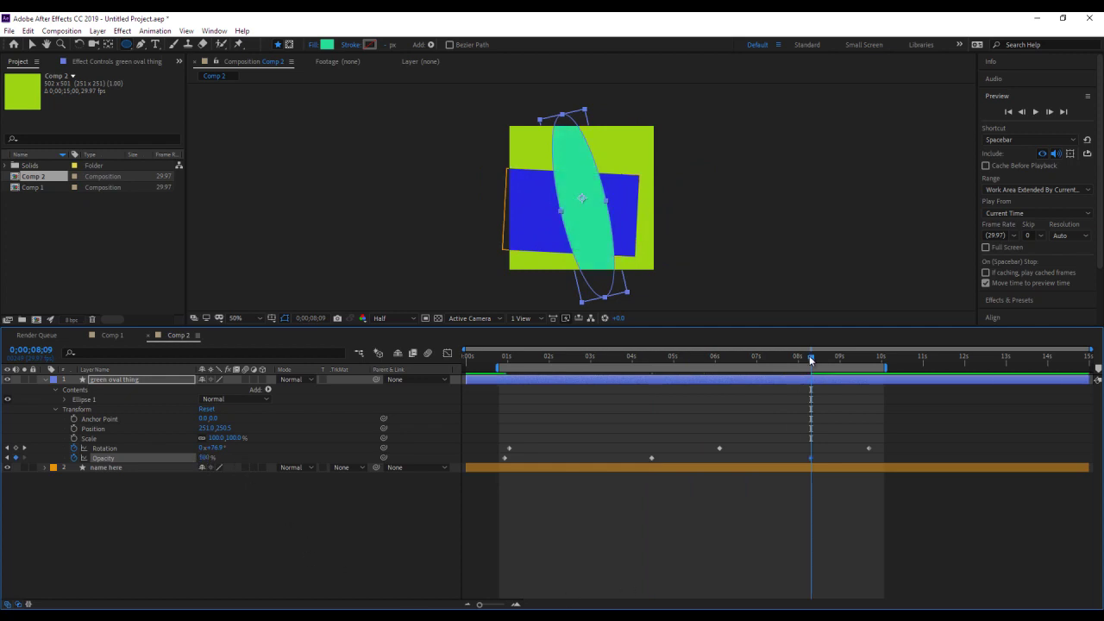
pyautogui.moveTo(752, 357); pyautogui.dragTo(505, 371)
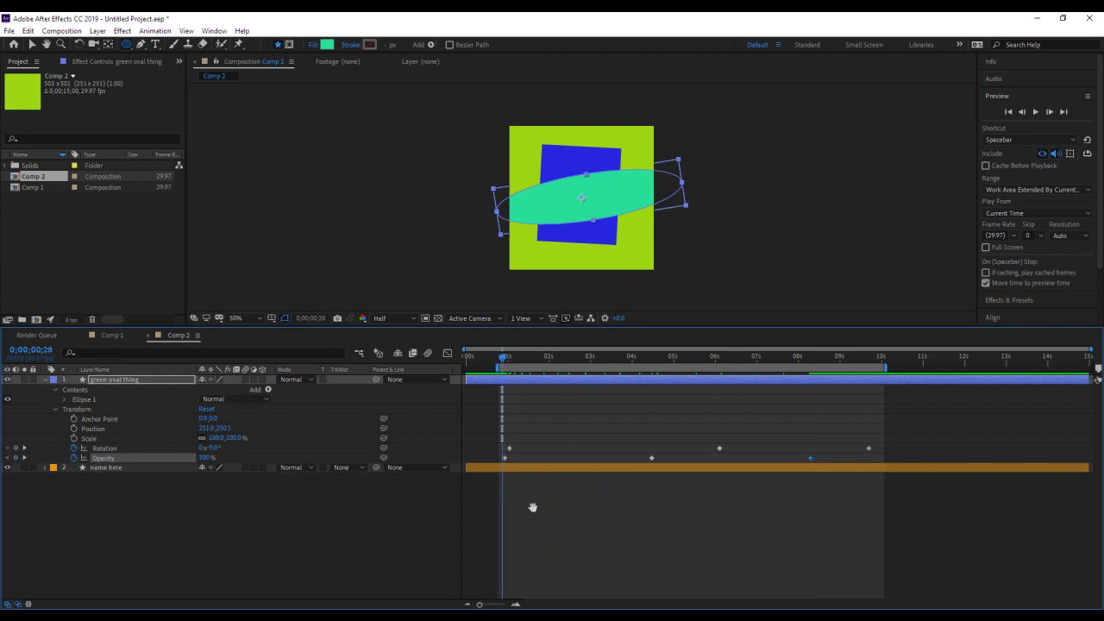
pyautogui.press('space')
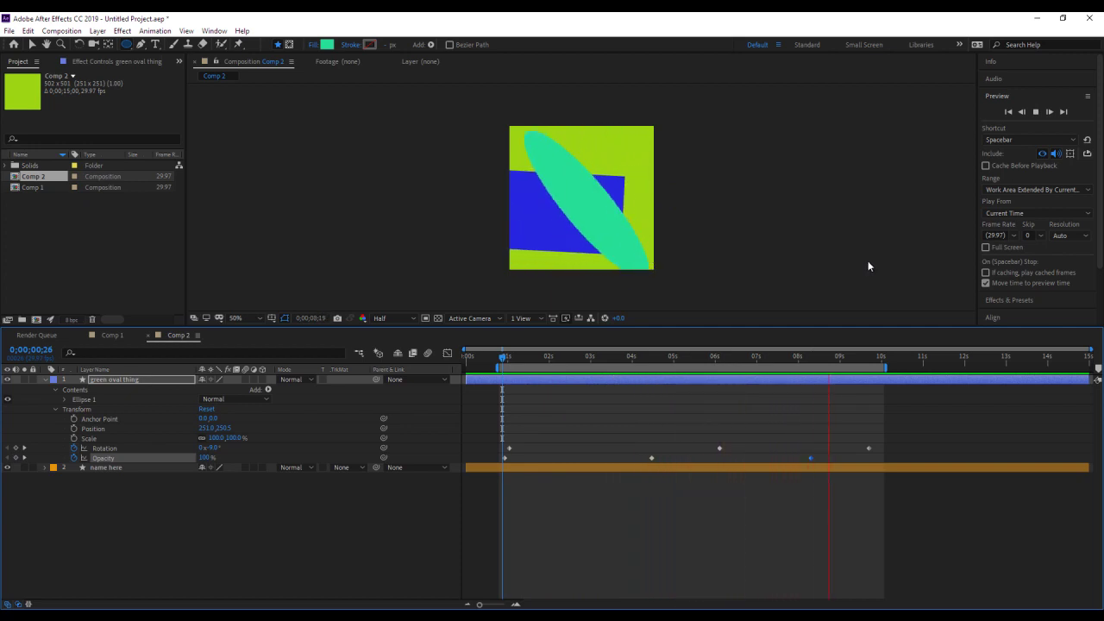
pyautogui.click(860, 256)
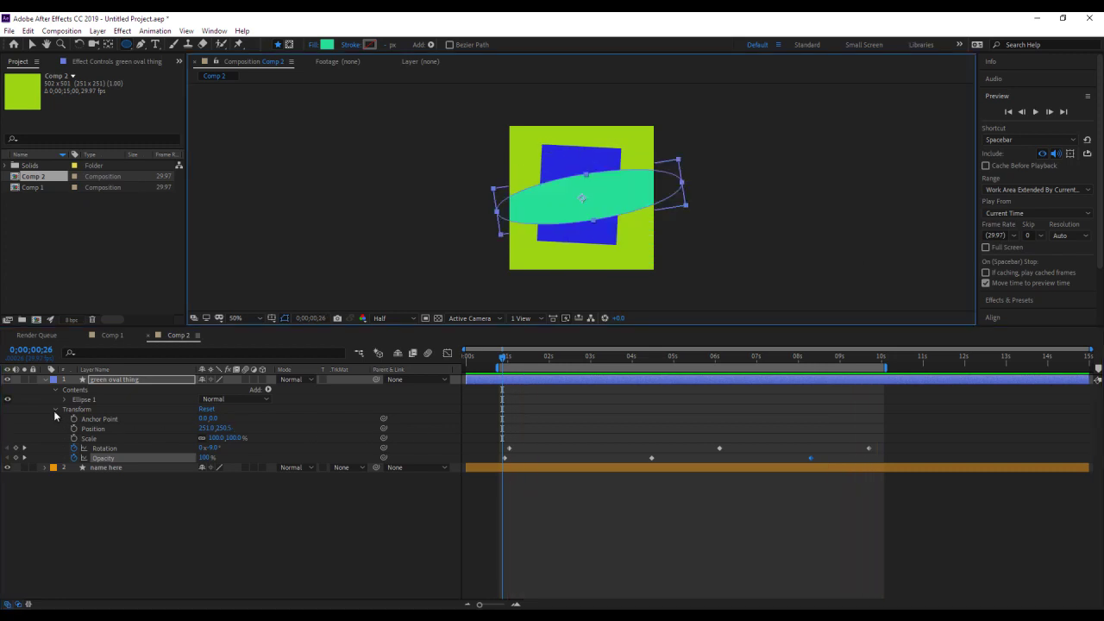
# Step: Collapse the green oval layer and duplicate it with Edit > Duplicate
pyautogui.click(57, 409)
pyautogui.click(45, 379)
pyautogui.press('Return')
pyautogui.click(28, 30)
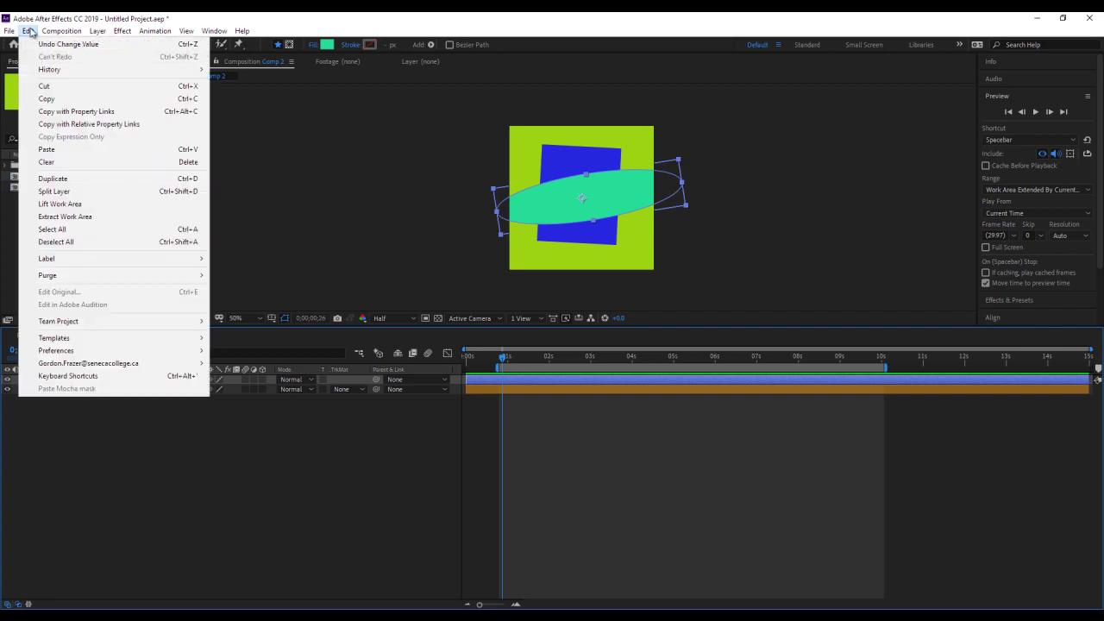
pyautogui.click(72, 184)
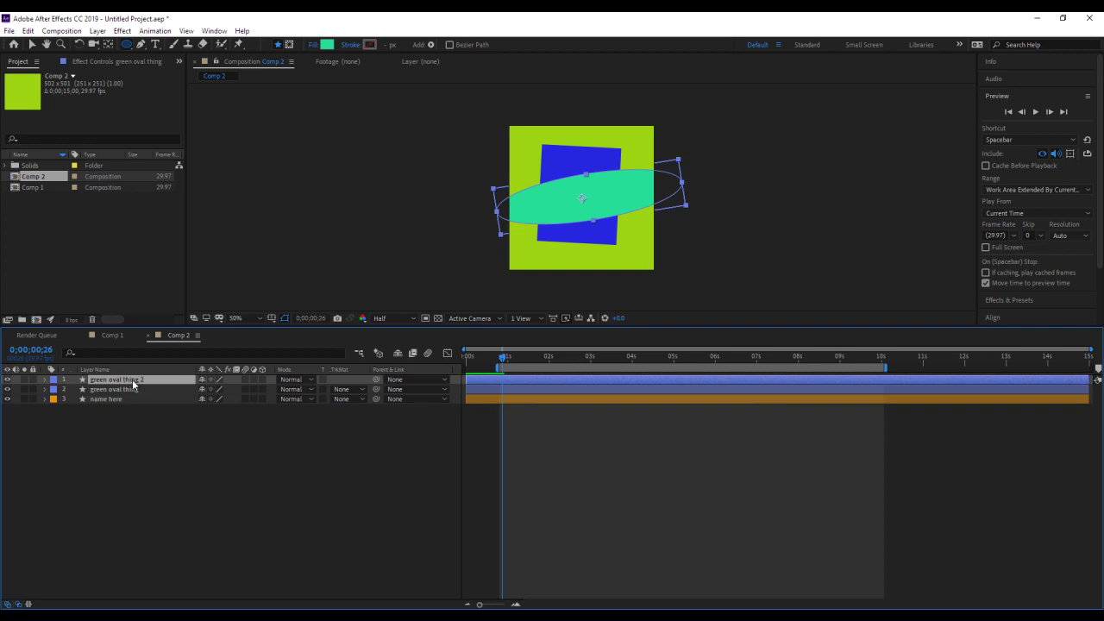
# Step: Hide both oval layers and show them again to compare the copies
pyautogui.click(7, 379)
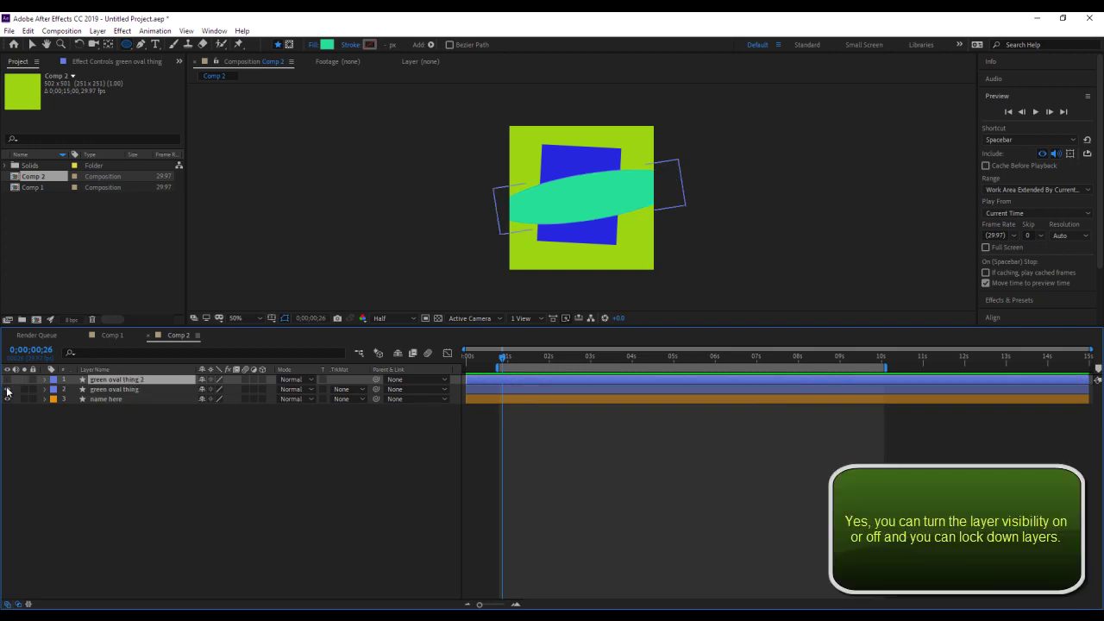
pyautogui.click(7, 389)
pyautogui.click(7, 380)
pyautogui.click(7, 389)
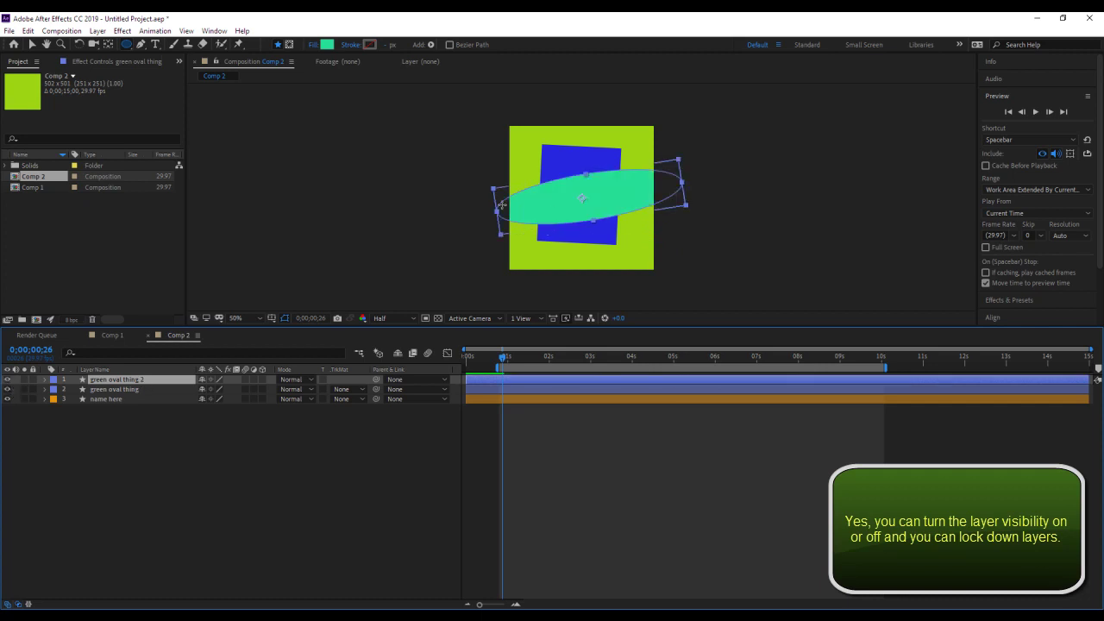
# Step: Move the duplicate oval down and right, change its fill to orange, and preview
pyautogui.click(33, 44)
pyautogui.moveTo(544, 220); pyautogui.dragTo(585, 251)
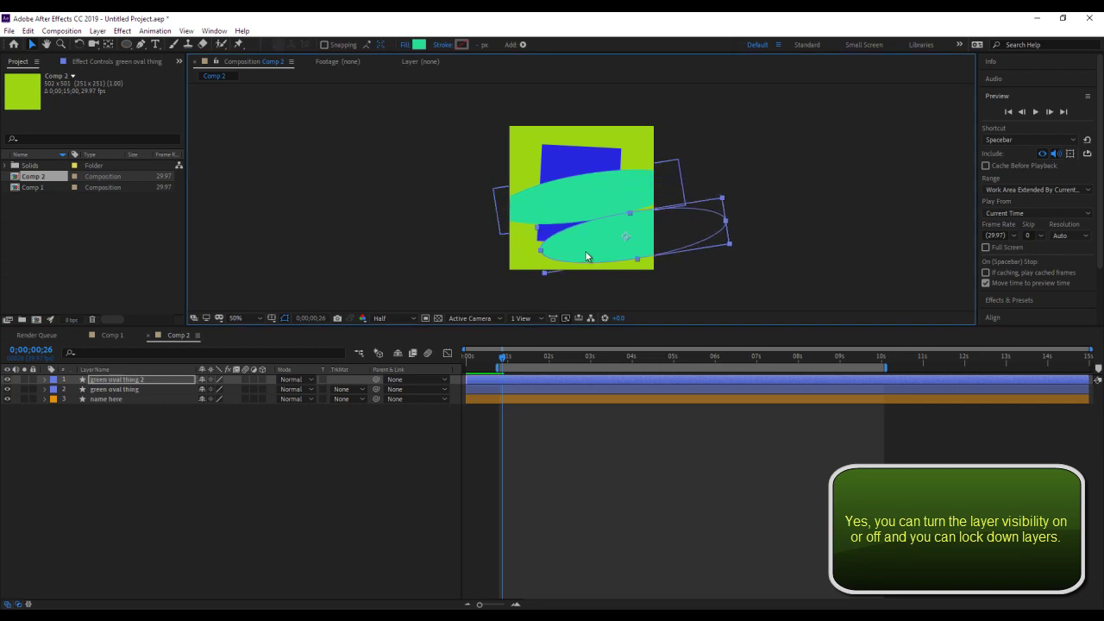
pyautogui.click(421, 45)
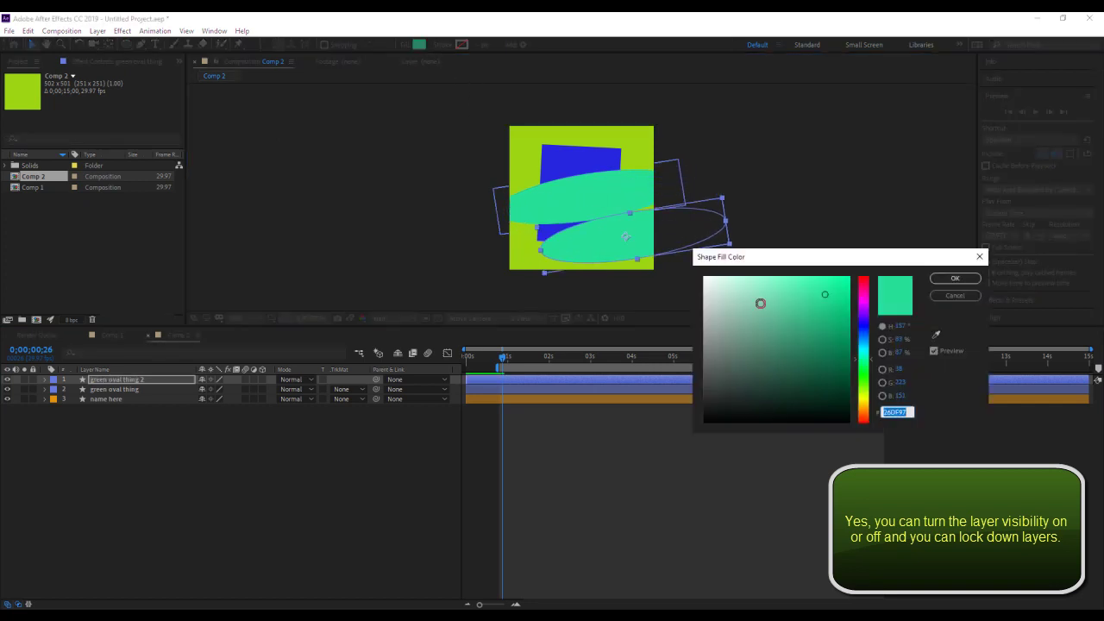
pyautogui.click(863, 380)
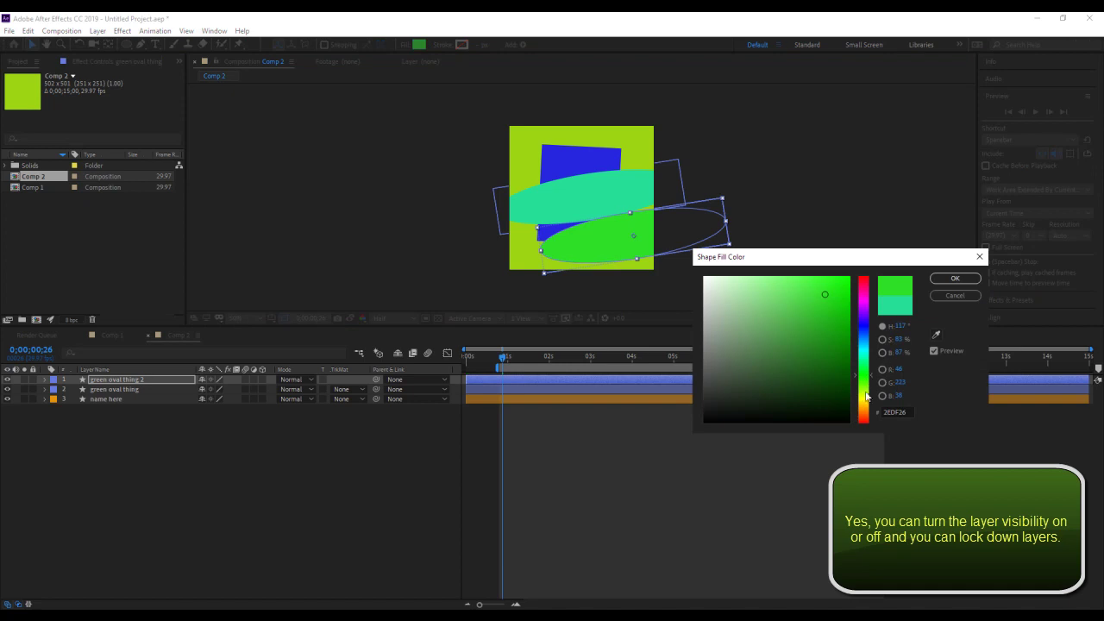
pyautogui.click(865, 416)
pyautogui.click(940, 279)
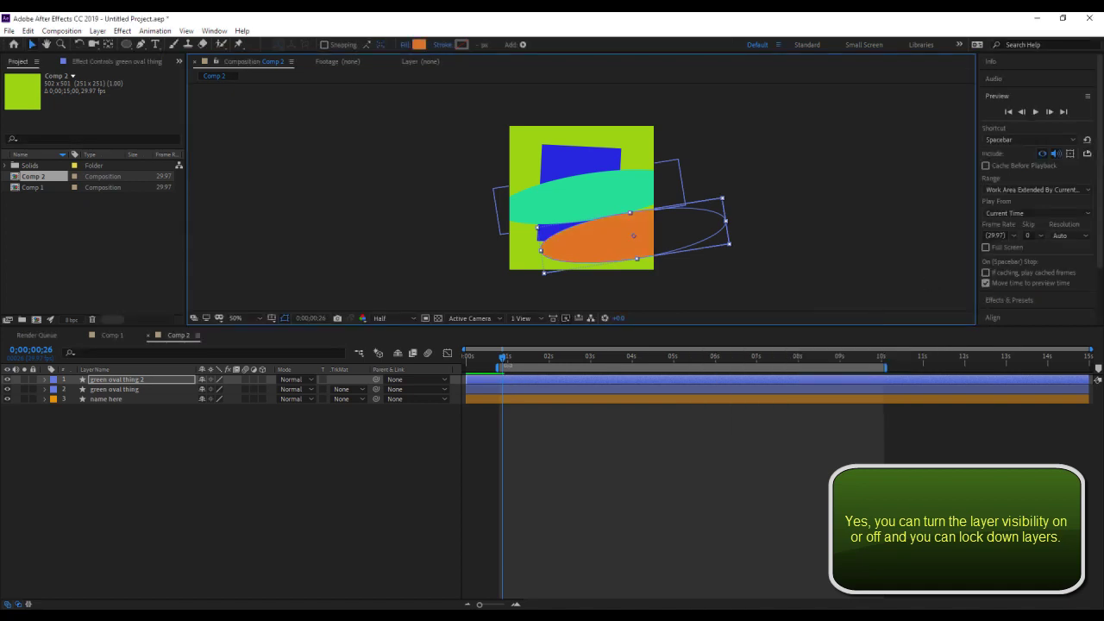
pyautogui.press('space')
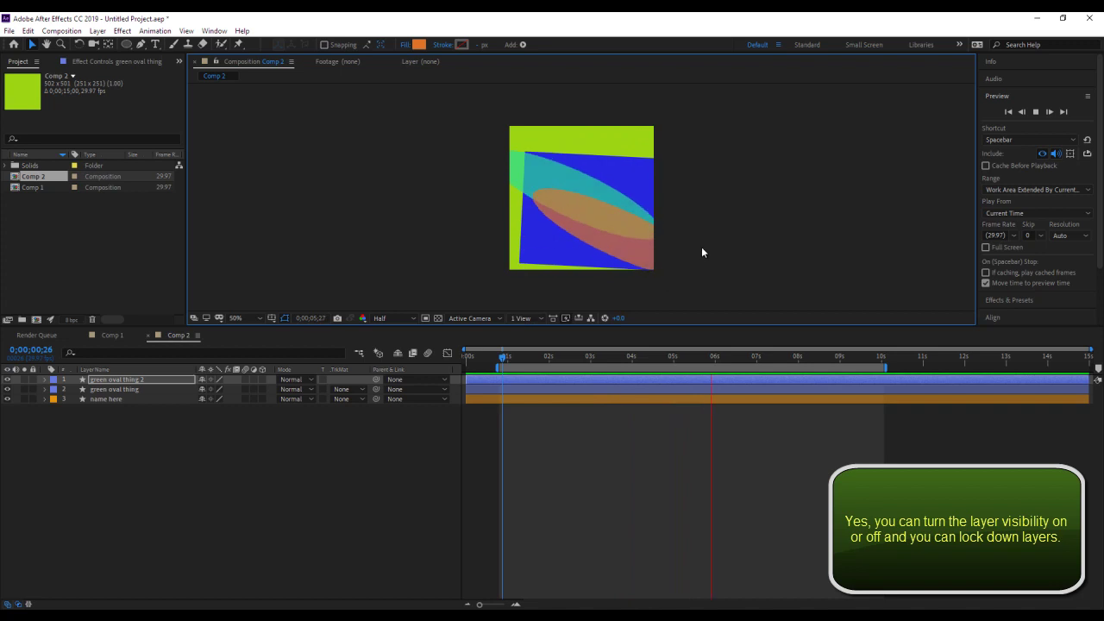
pyautogui.press('space')
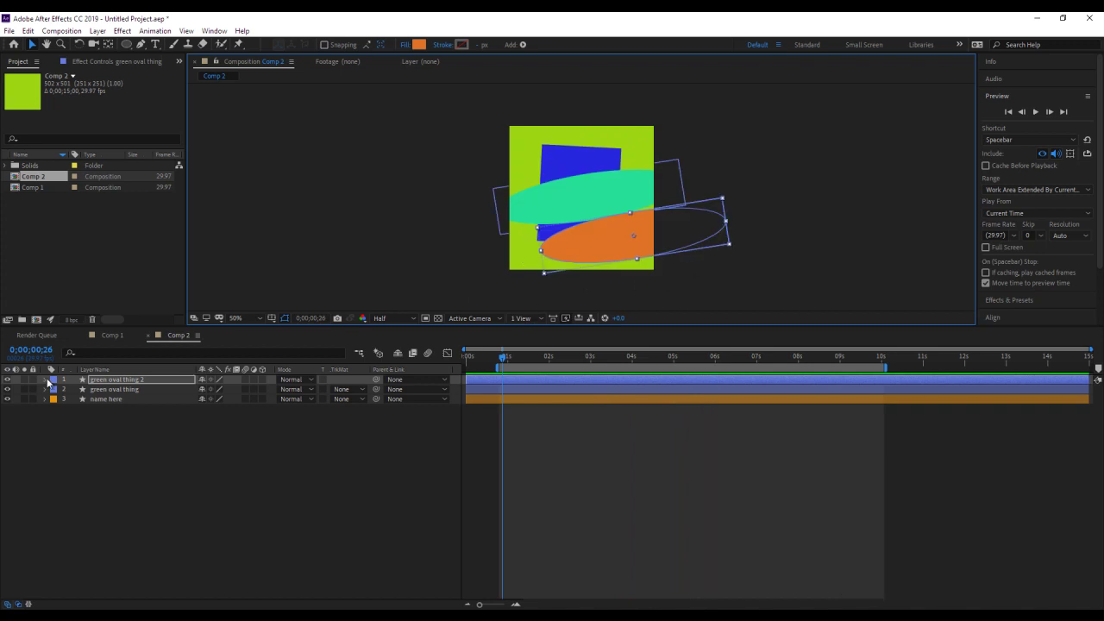
# Step: Set the orange oval's 6-second Rotation keyframe to 0x+93.0° and preview the differing spins
pyautogui.click(47, 379)
pyautogui.click(56, 400)
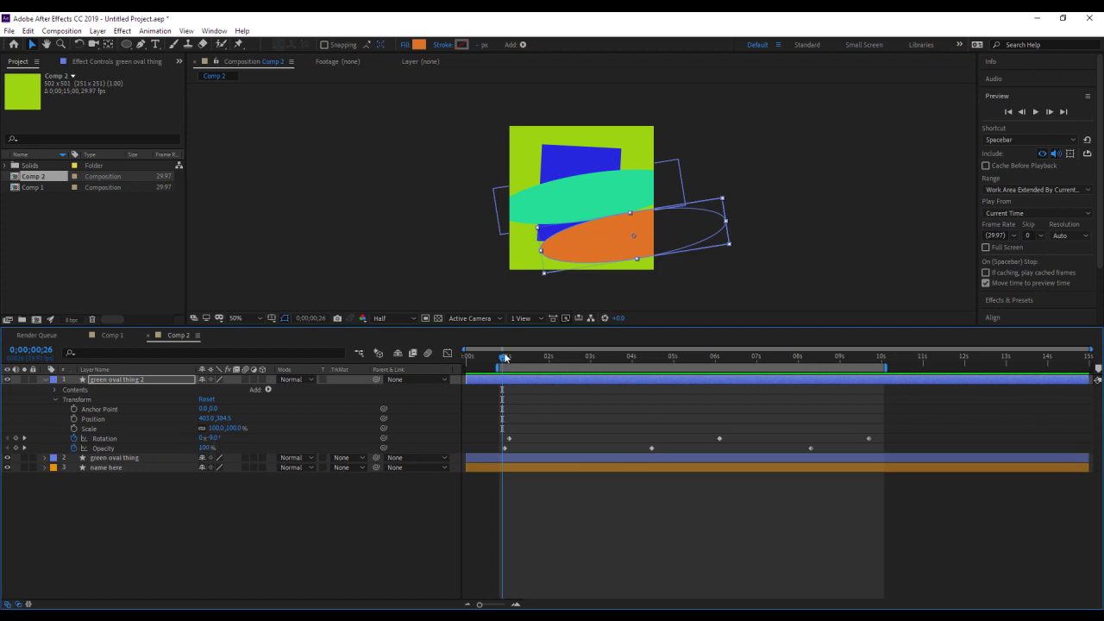
pyautogui.moveTo(505, 362); pyautogui.dragTo(653, 364)
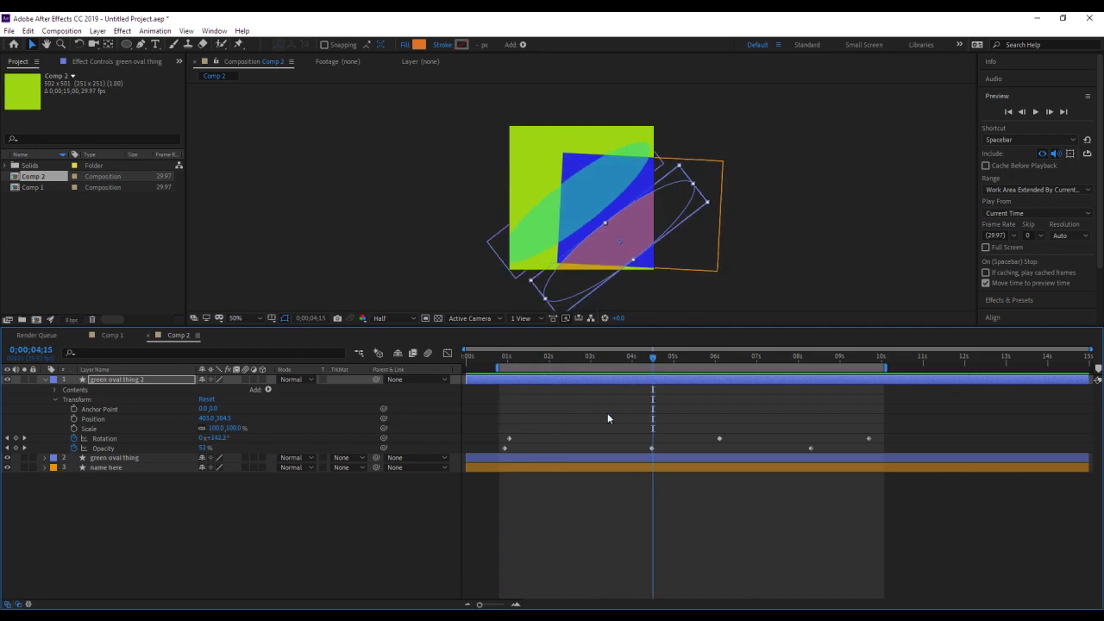
pyautogui.click(720, 439)
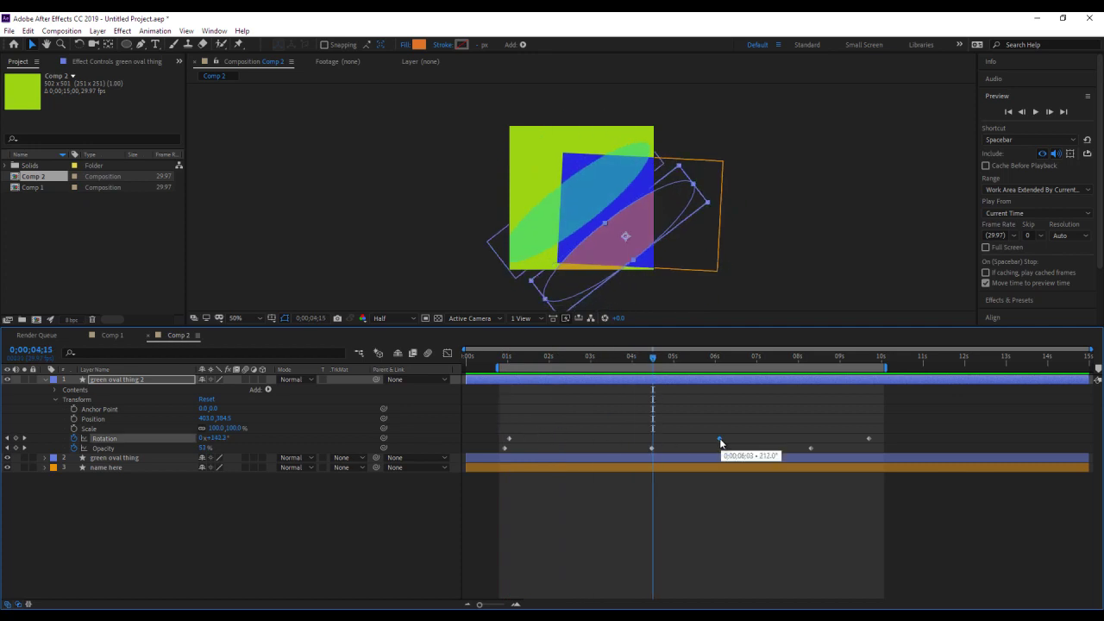
pyautogui.moveTo(653, 362); pyautogui.dragTo(723, 368)
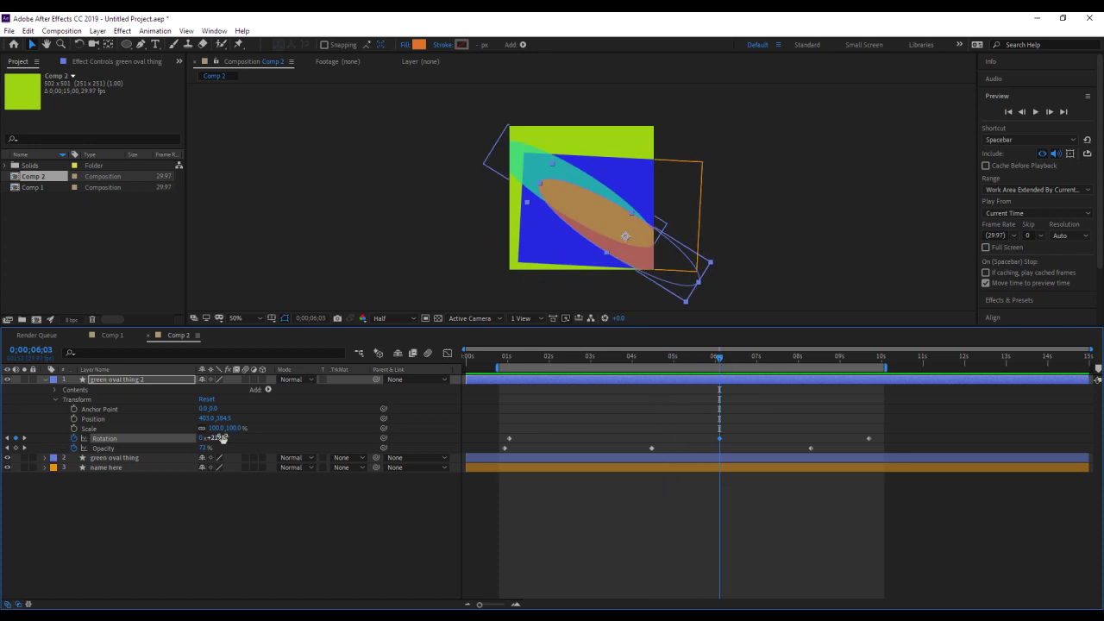
pyautogui.moveTo(212, 438); pyautogui.dragTo(563, 407)
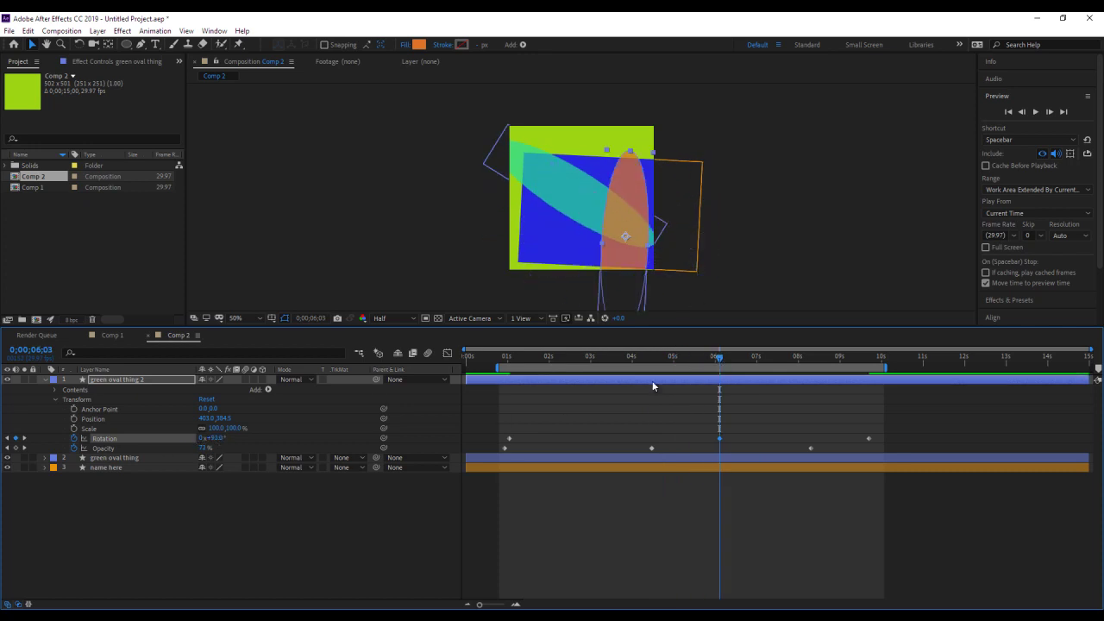
pyautogui.moveTo(721, 362); pyautogui.dragTo(630, 366)
pyautogui.press('space')
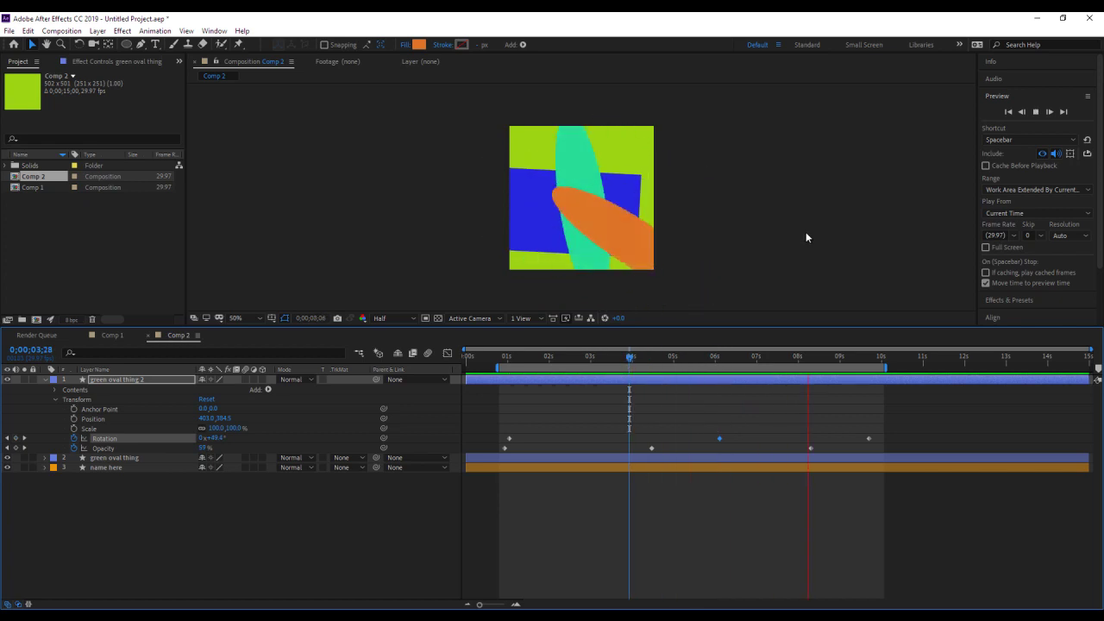
pyautogui.click(804, 231)
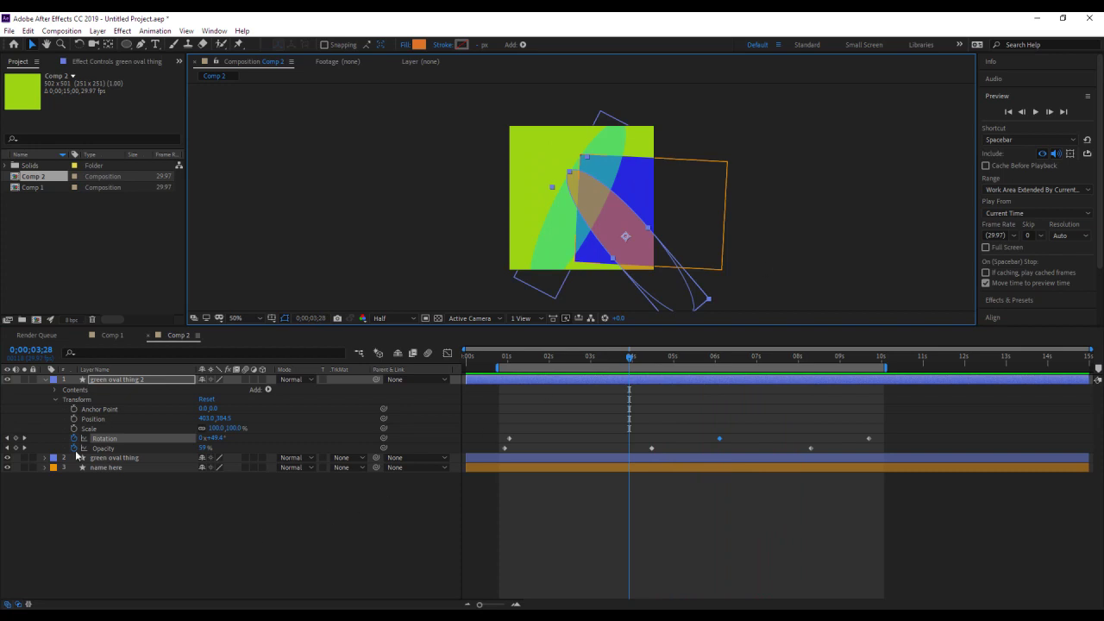
# Step: Drag green oval thing 2 into second place, between green oval thing and name here
pyautogui.click(46, 380)
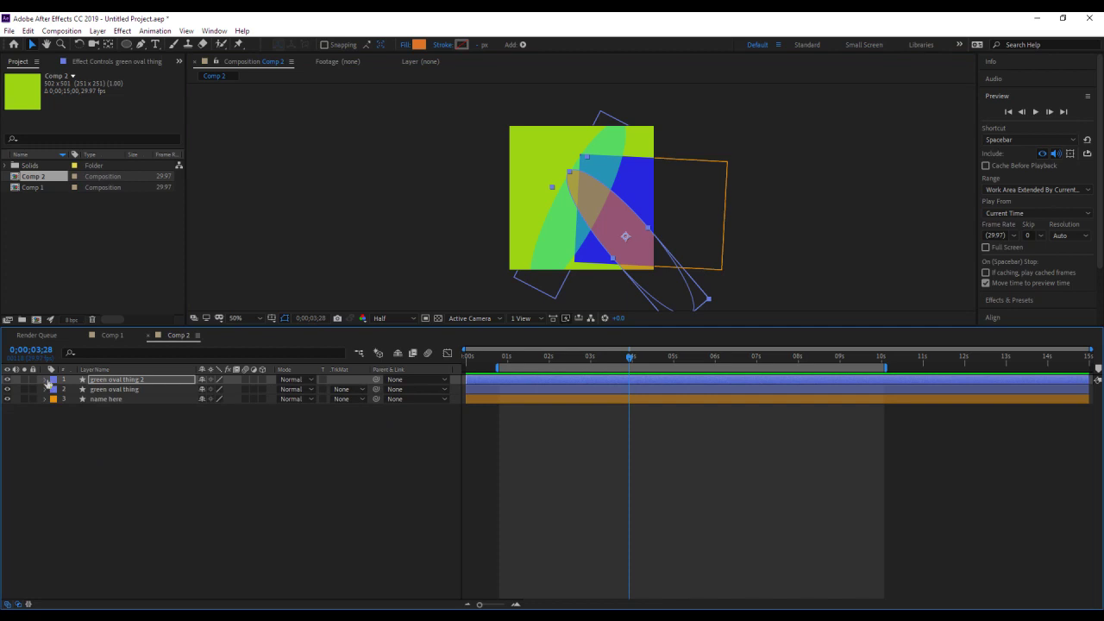
pyautogui.click(110, 383)
pyautogui.moveTo(110, 381); pyautogui.dragTo(111, 404)
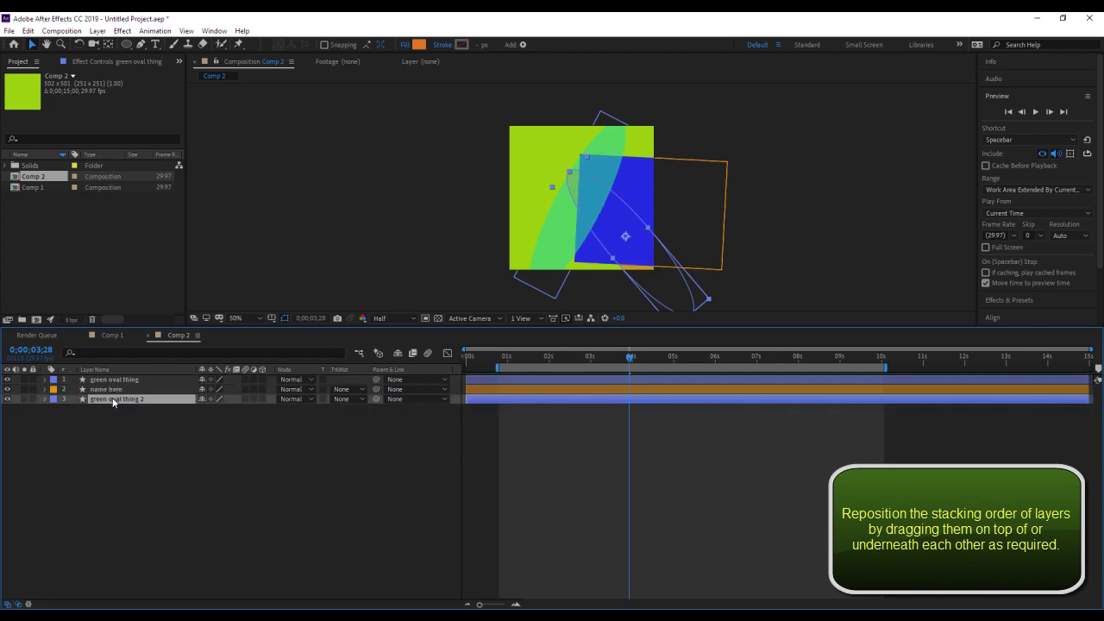
pyautogui.moveTo(112, 402); pyautogui.dragTo(111, 385)
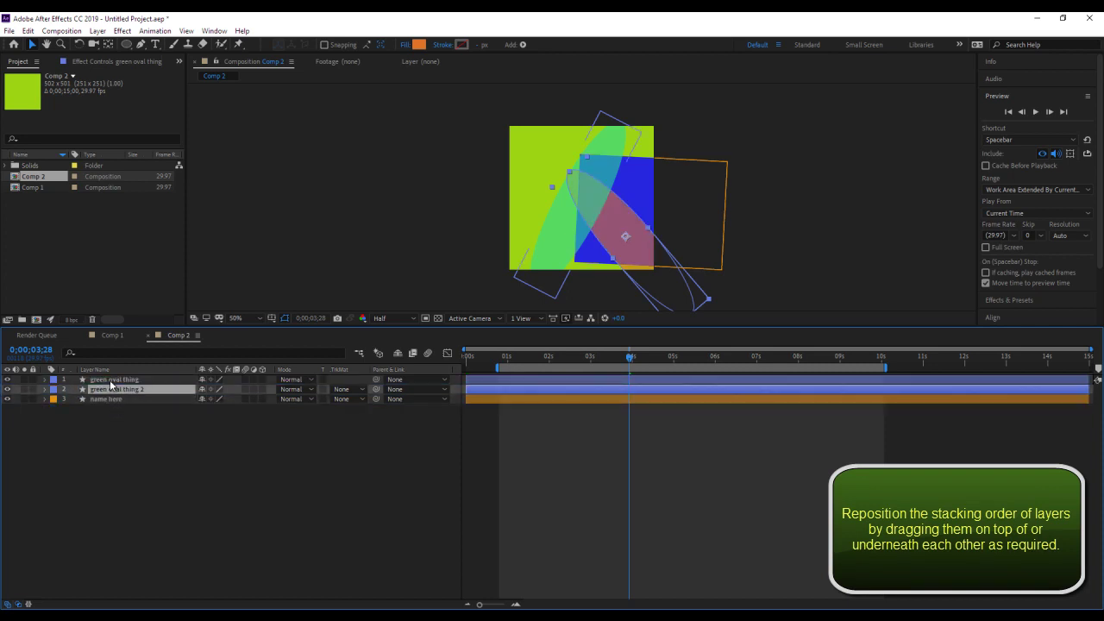
# Step: Add a Drop Shadow layer style to green oval thing
pyautogui.click(110, 380)
pyautogui.rightClick(111, 381)
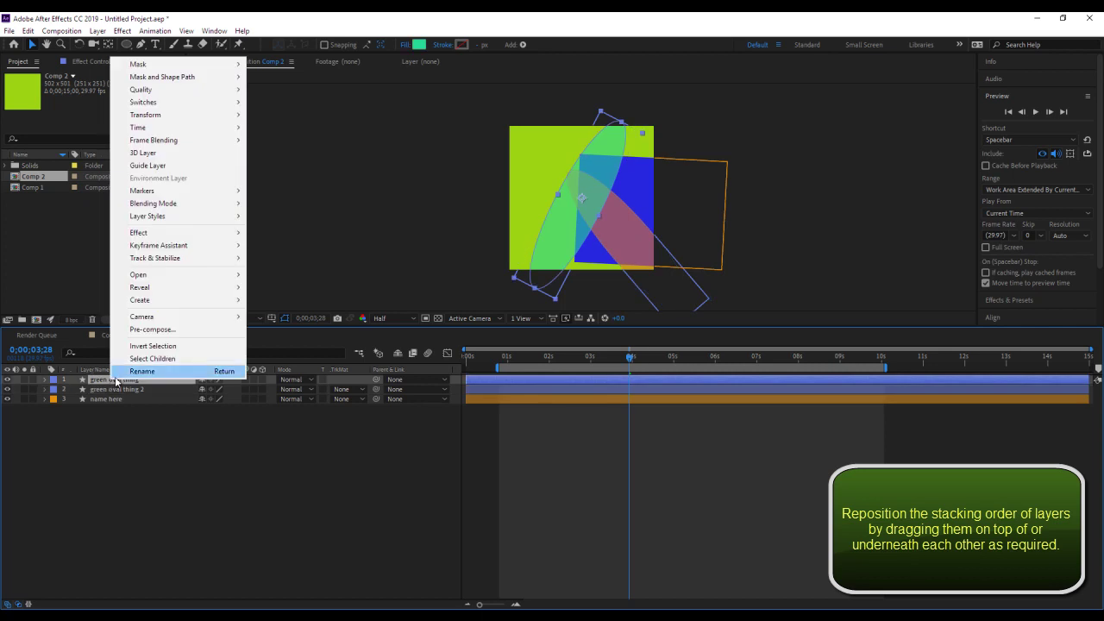
pyautogui.moveTo(182, 219)
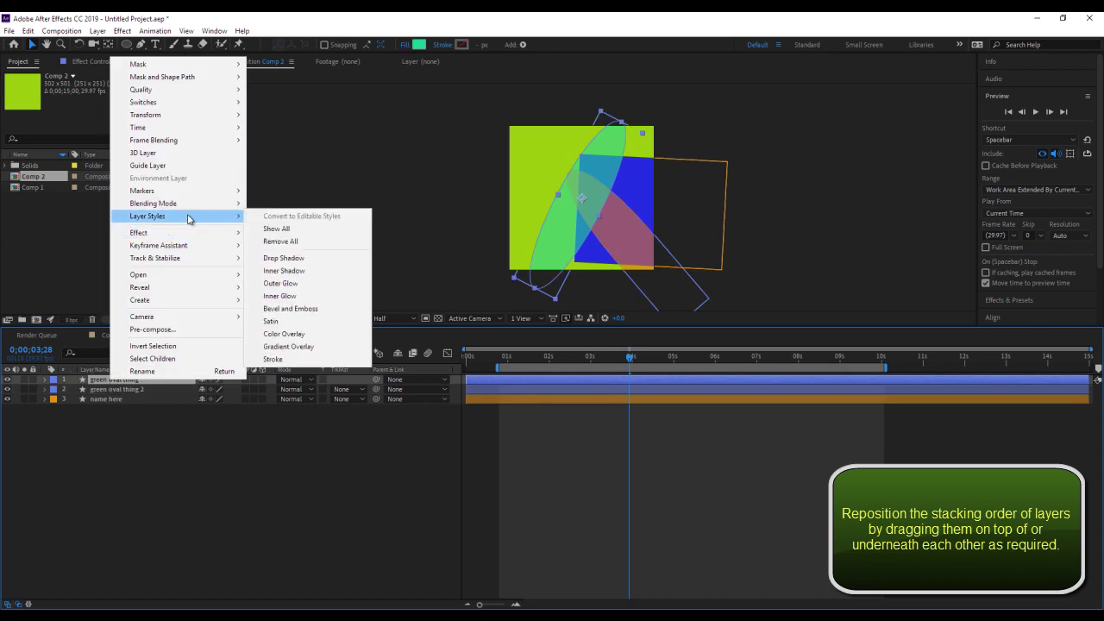
pyautogui.click(293, 260)
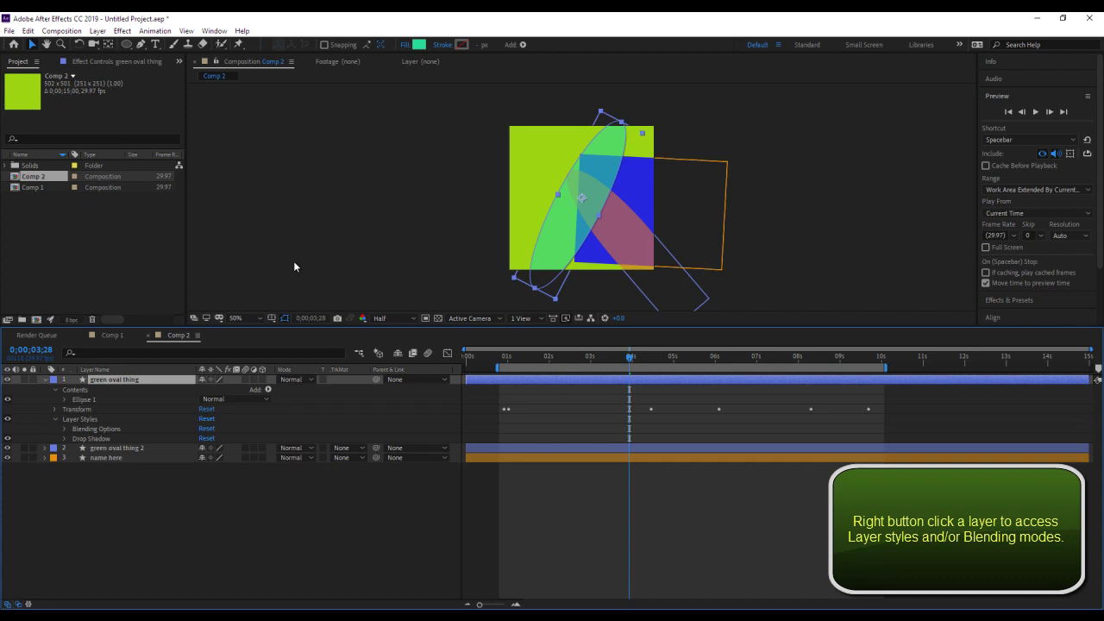
# Step: Set green oval thing 2's blending mode to Multiply
pyautogui.click(46, 381)
pyautogui.click(93, 389)
pyautogui.rightClick(100, 390)
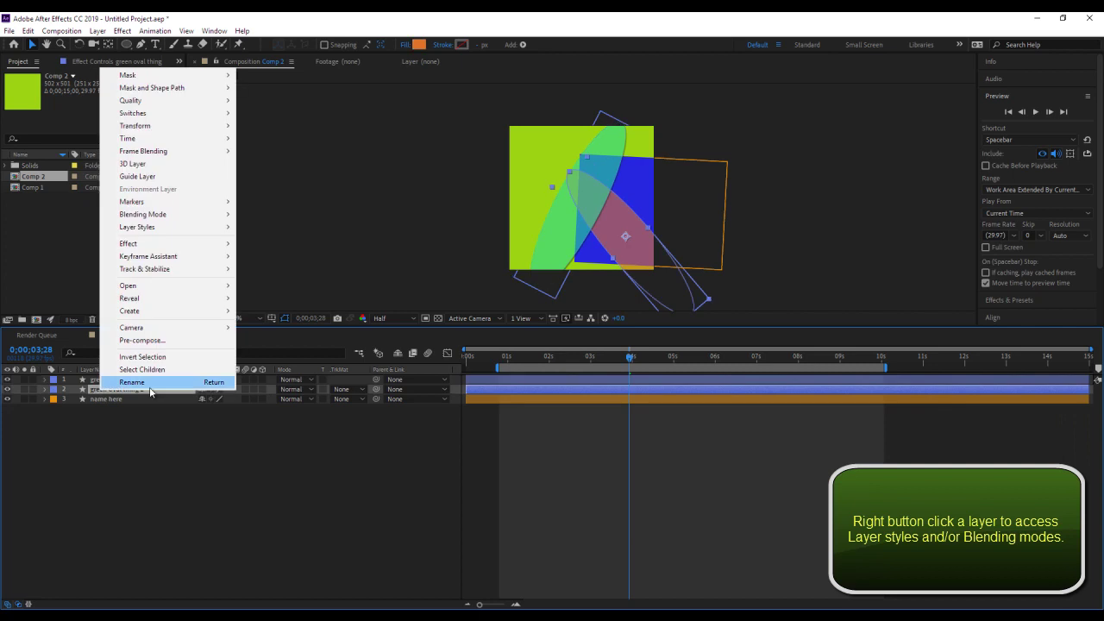
pyautogui.moveTo(215, 216)
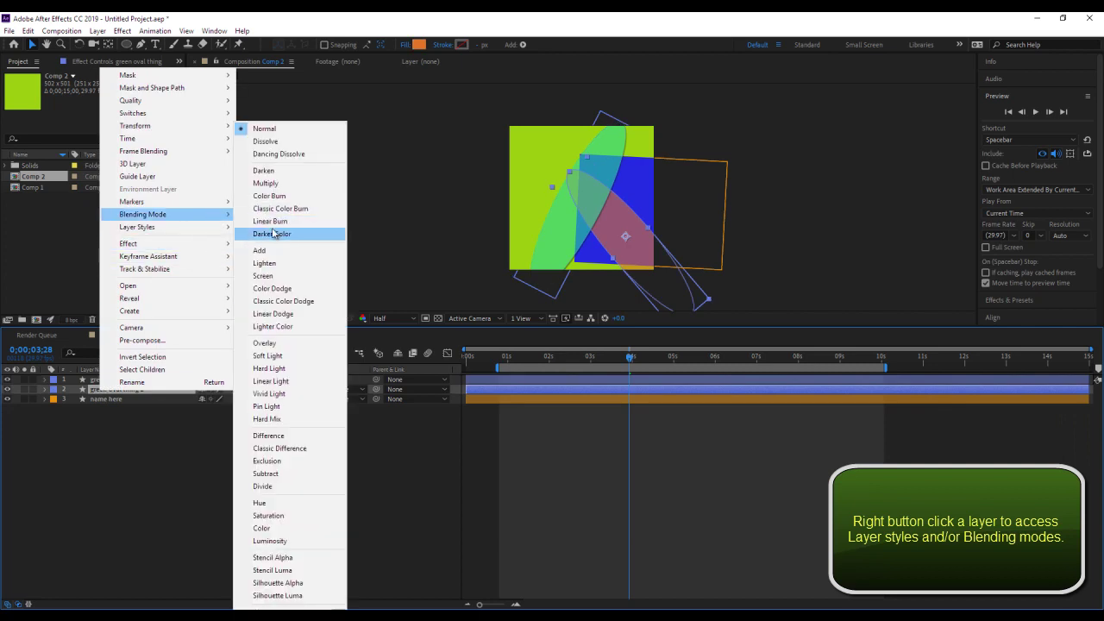
pyautogui.click(285, 184)
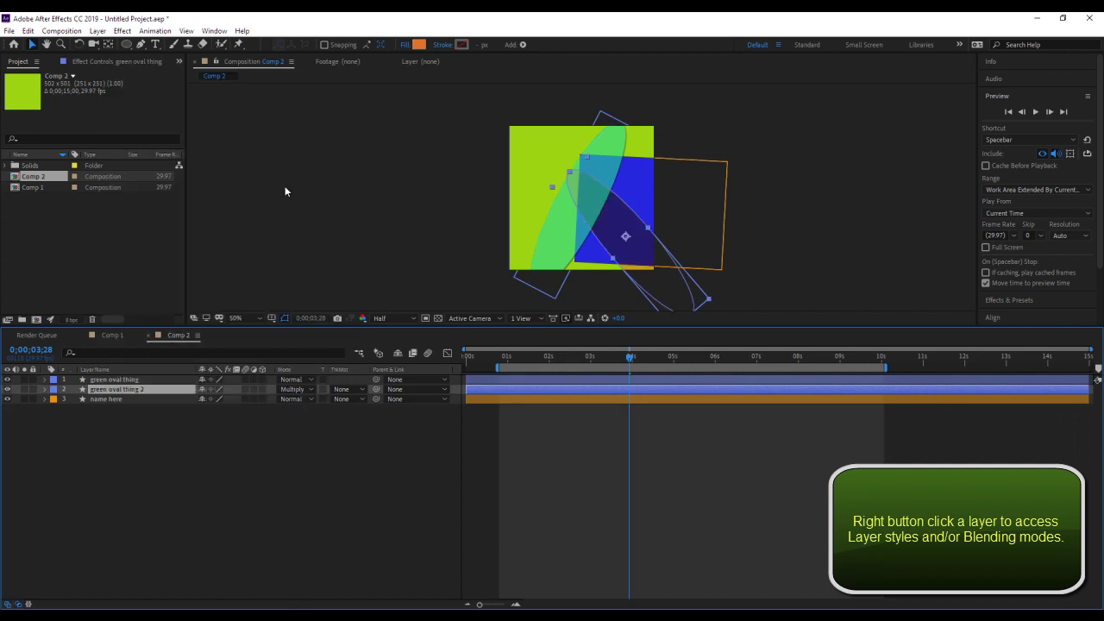
pyautogui.click(119, 399)
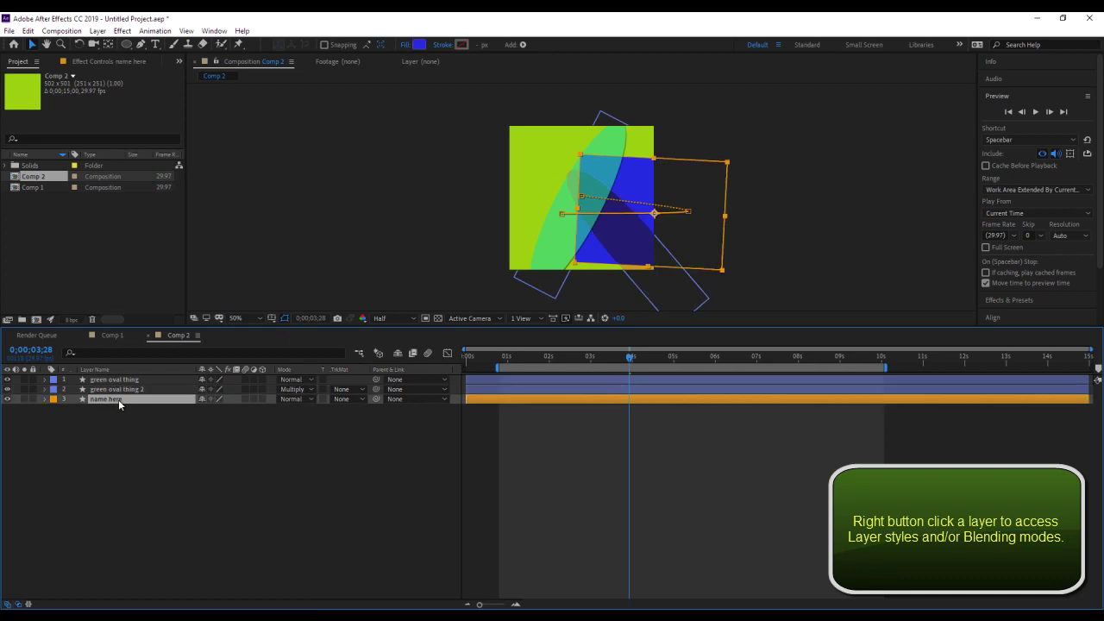
# Step: Set the 'name here' rectangle layer's blending mode to Overlay
pyautogui.rightClick(119, 399)
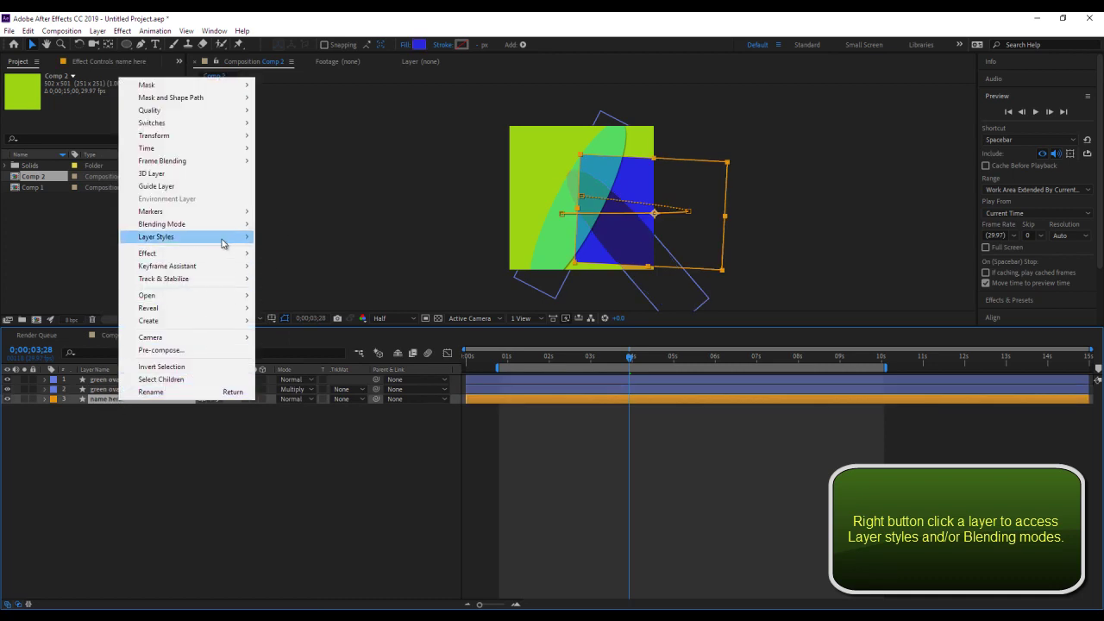
pyautogui.moveTo(226, 226)
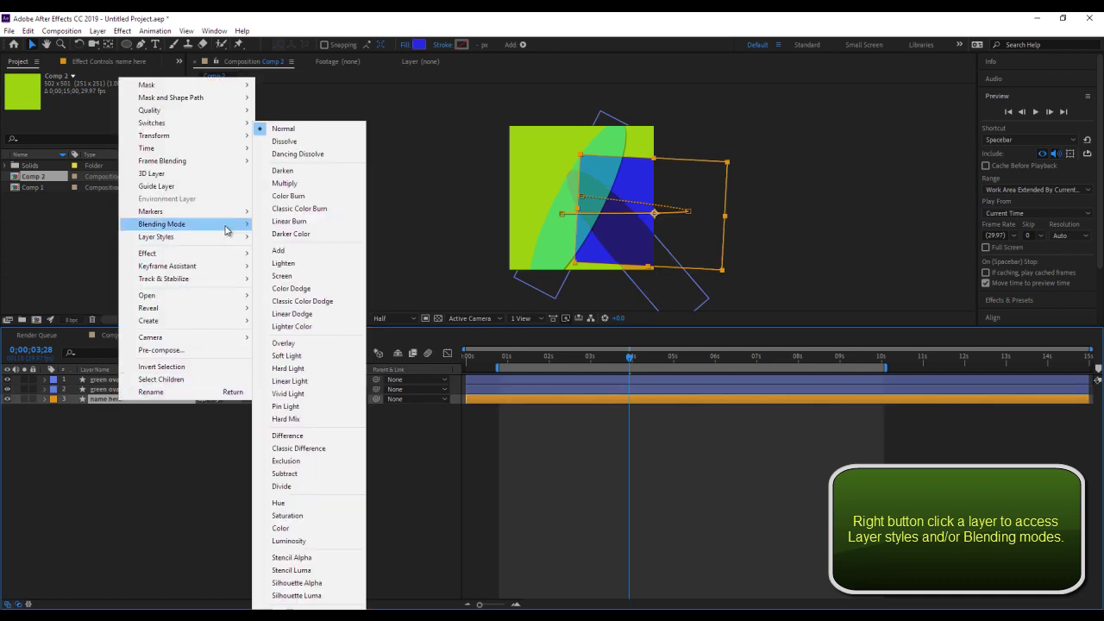
pyautogui.click(305, 345)
pyautogui.click(331, 427)
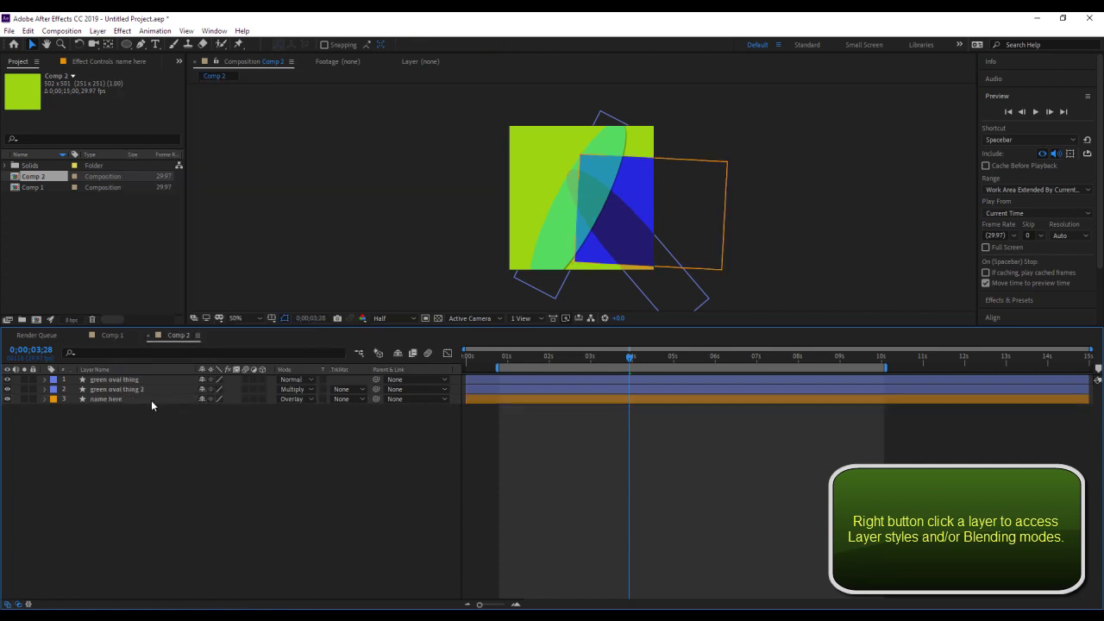
# Step: Move 'name here' to the top of the layer stack and preview the animation
pyautogui.moveTo(150, 399); pyautogui.dragTo(154, 379)
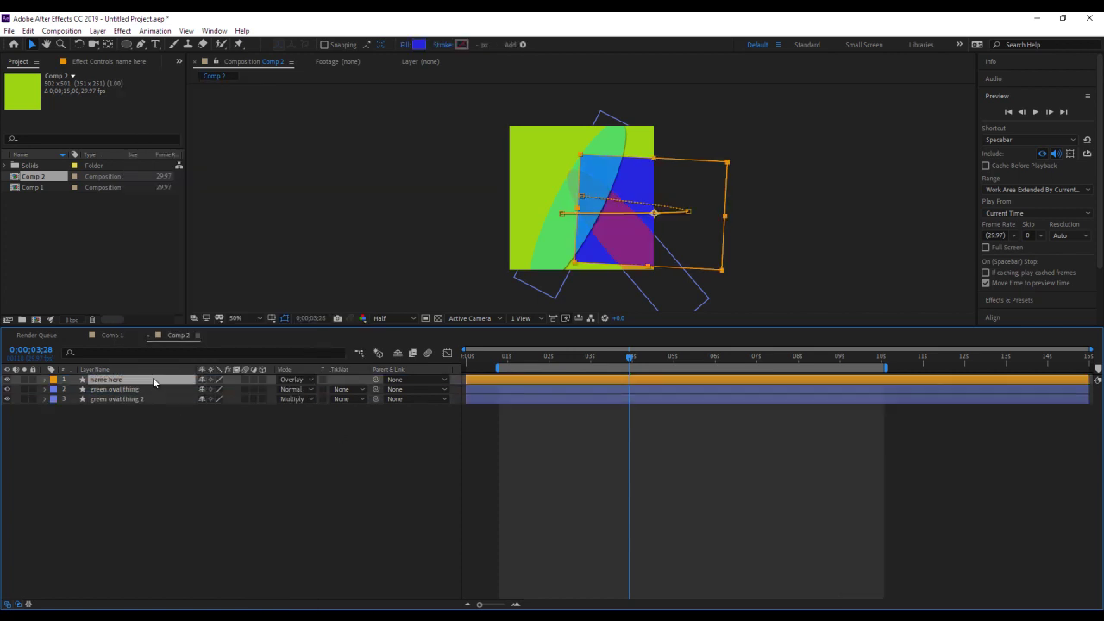
pyautogui.click(338, 239)
pyautogui.press('space')
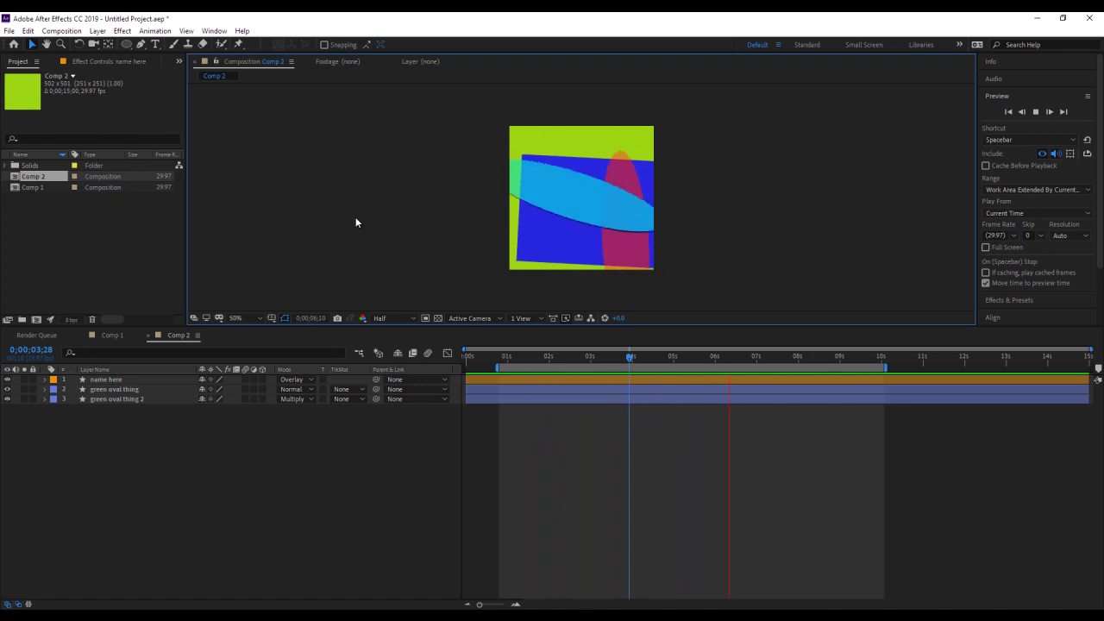
pyautogui.press('space')
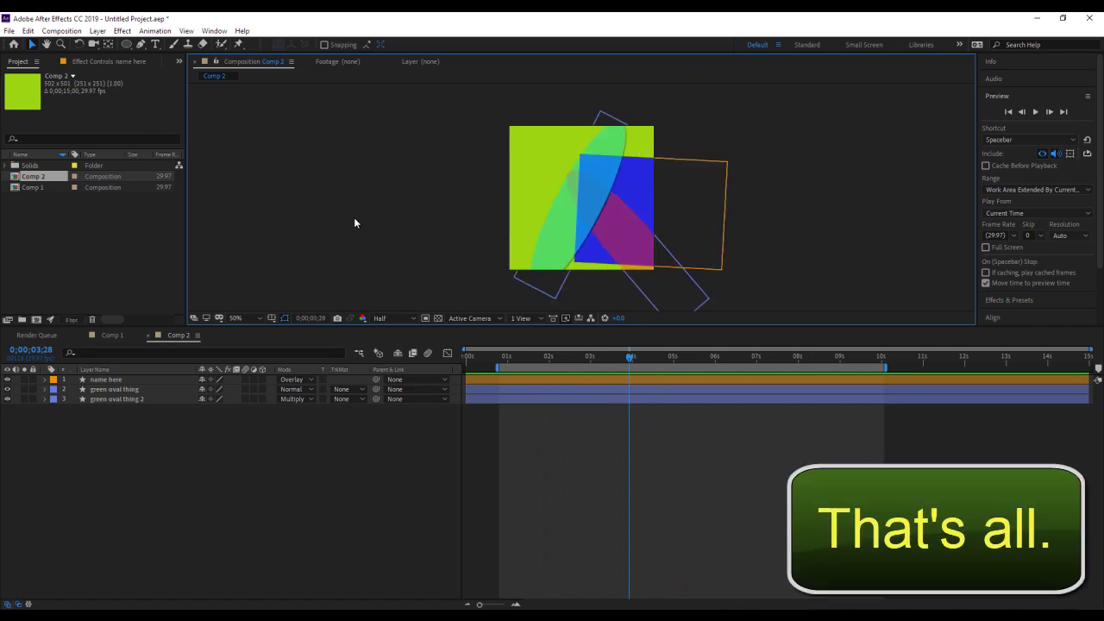